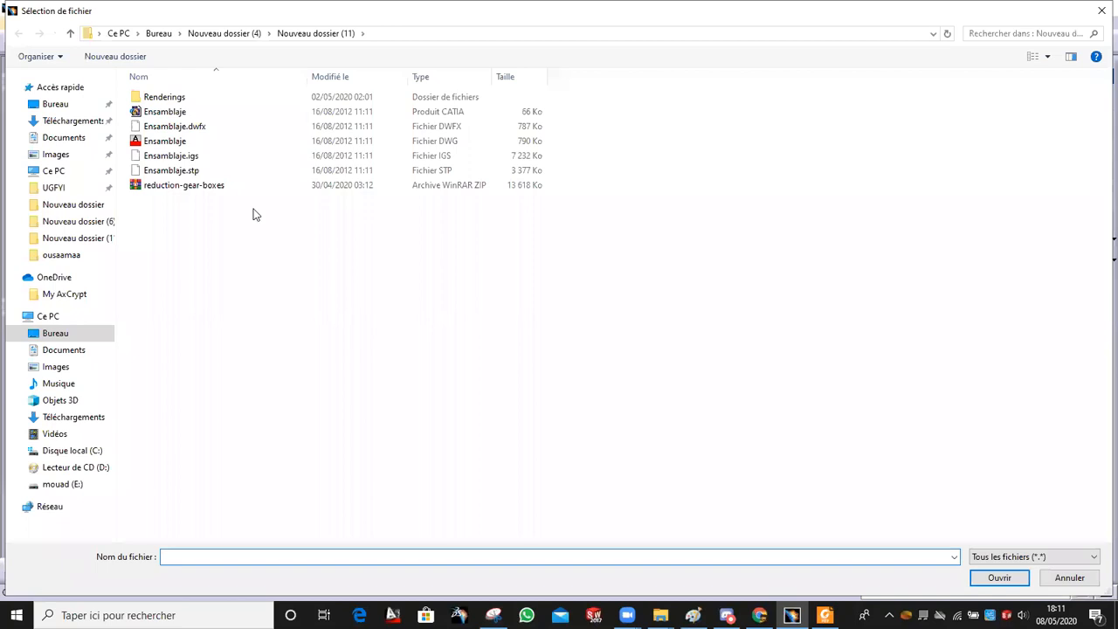
Step: Open the gearbox assembly file Ensamblaje.stp and dismiss the transfer report
double_click(224, 171)
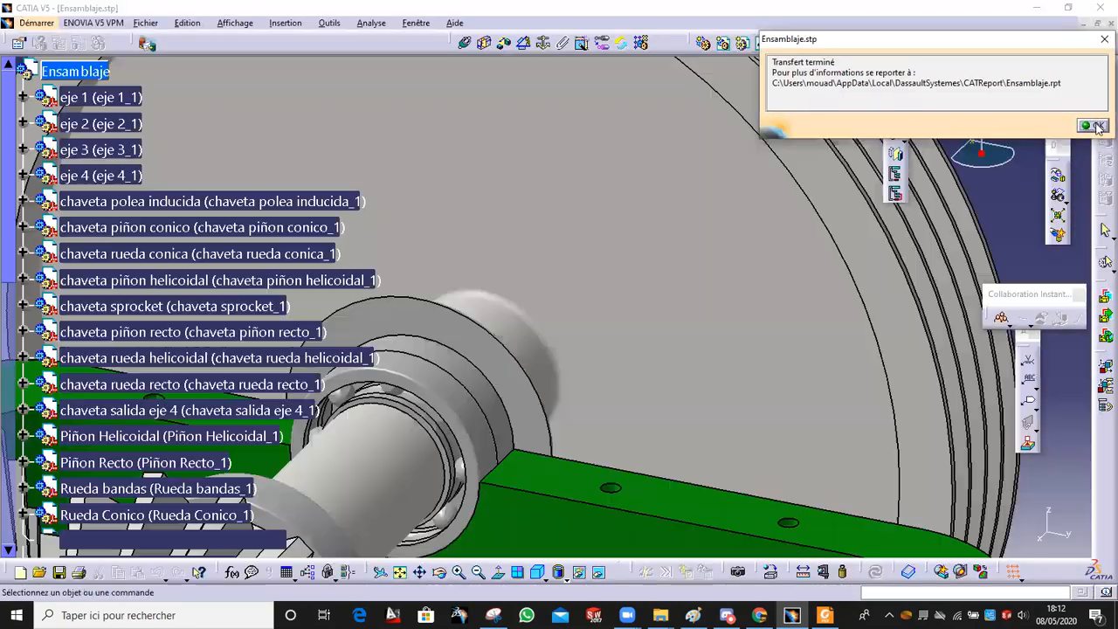
click(1098, 127)
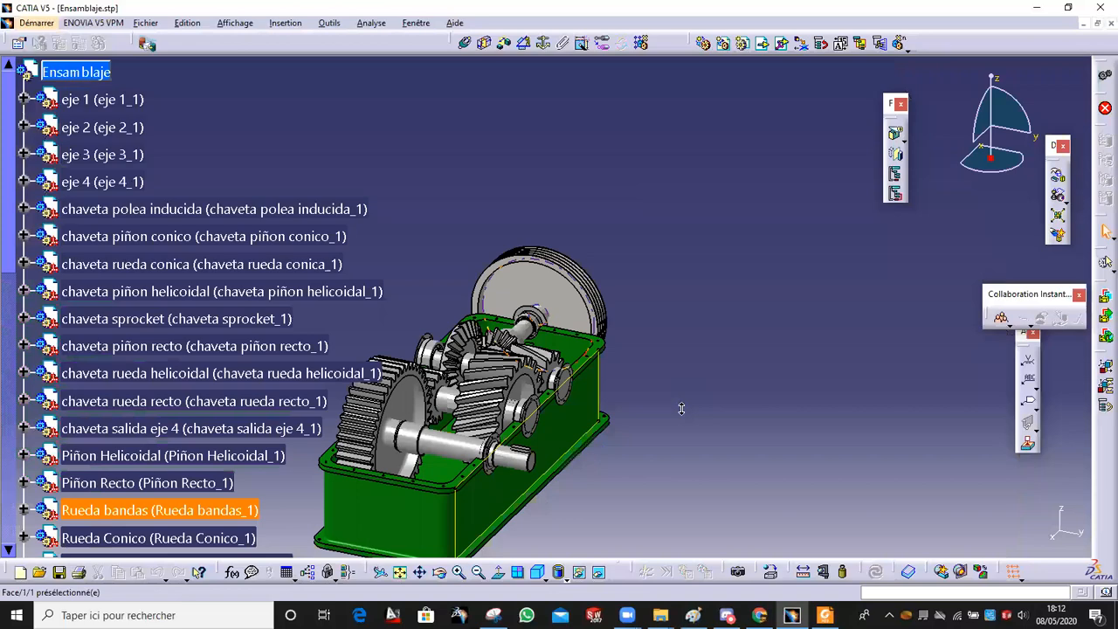
middle_drag(392, 367, 375, 319)
scroll(378, 297, down, 15)
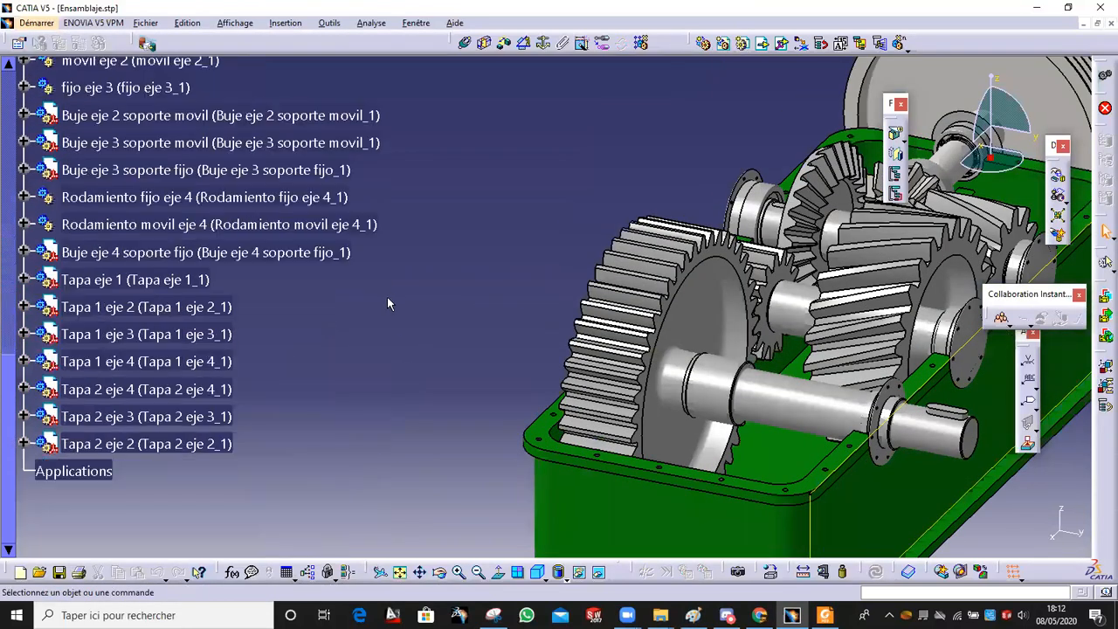
middle_drag(230, 265, 775, 216)
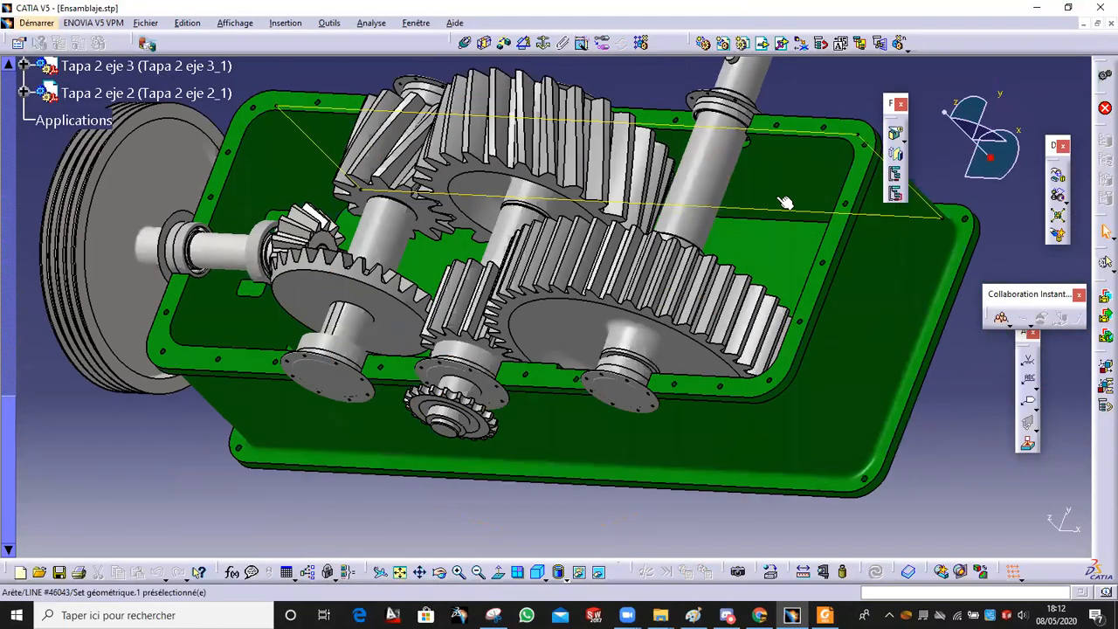
Step: Hide the stray reference lines crossing the green gearbox housing one by one
right_click(775, 217)
click(845, 255)
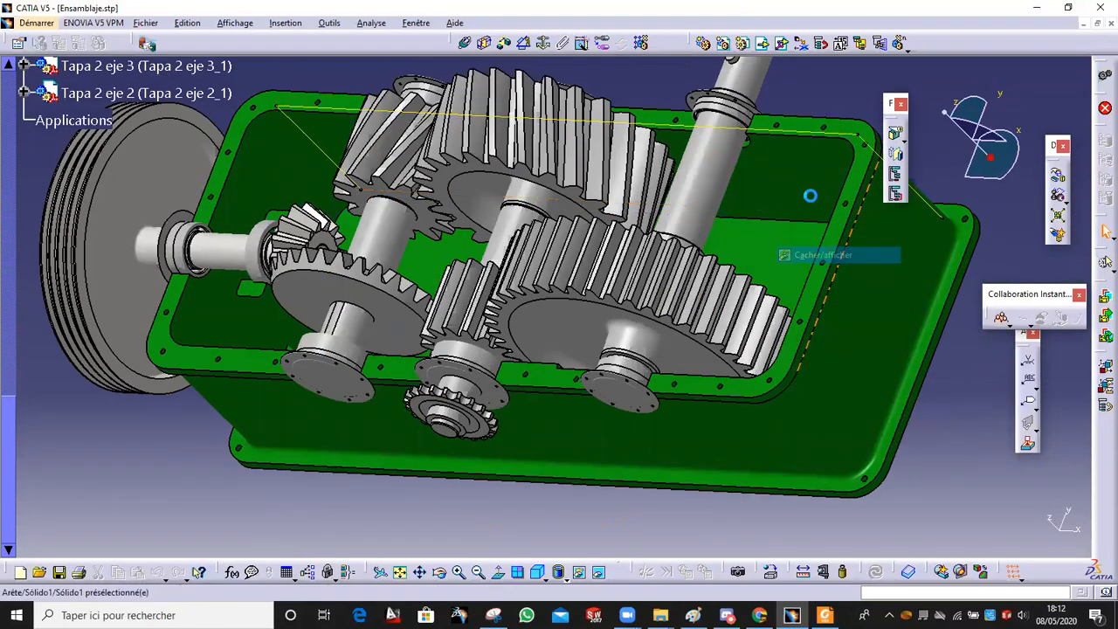
right_click(801, 135)
click(868, 175)
right_click(885, 154)
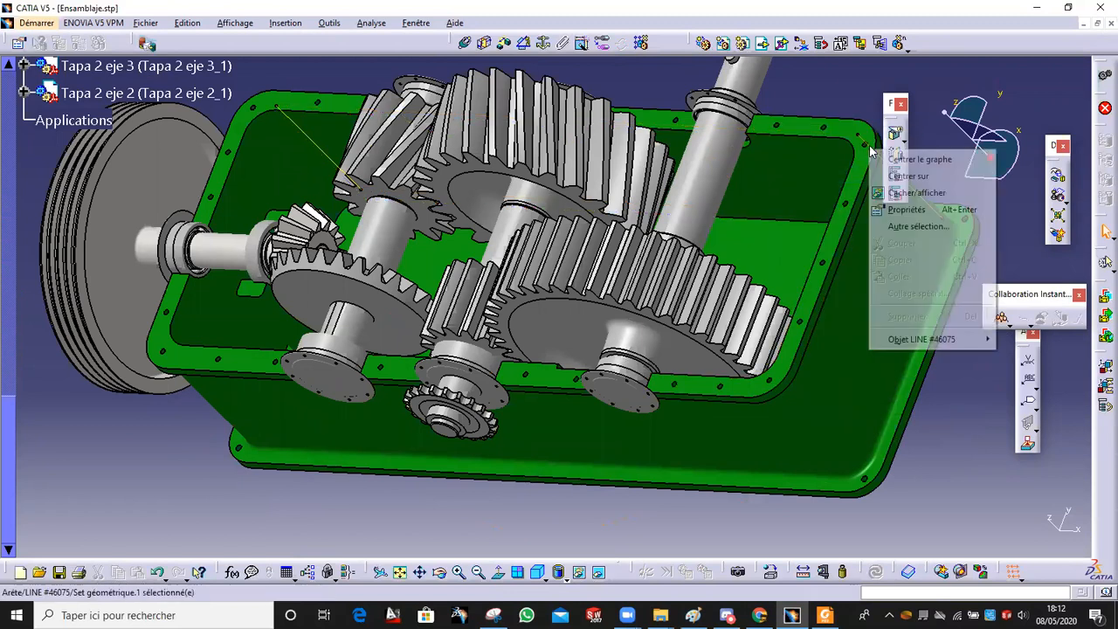
click(893, 192)
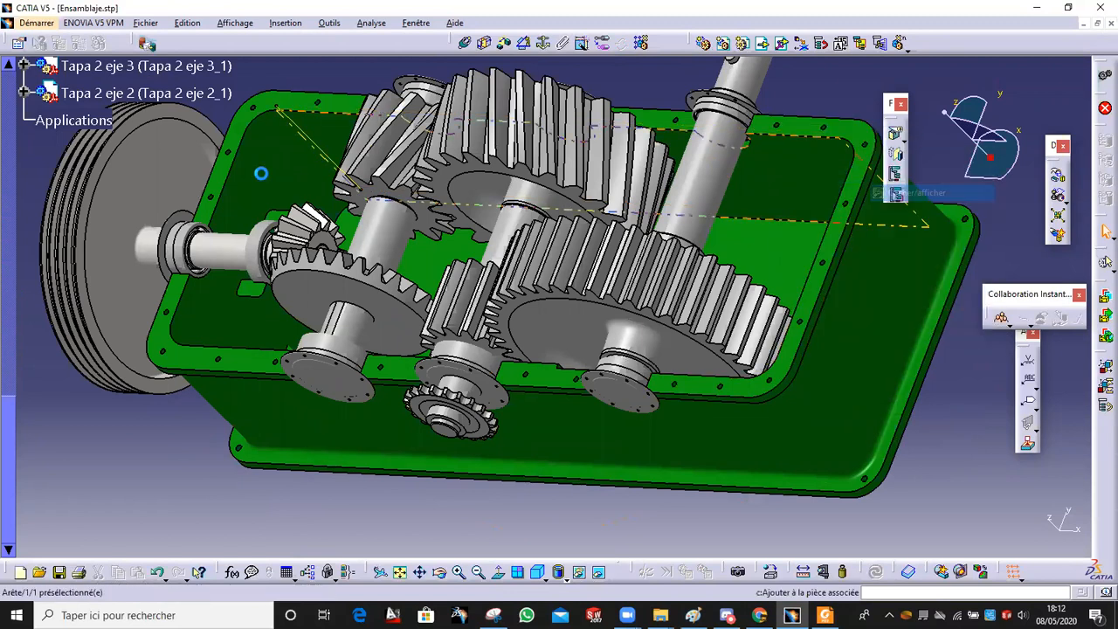
right_click(317, 149)
click(328, 156)
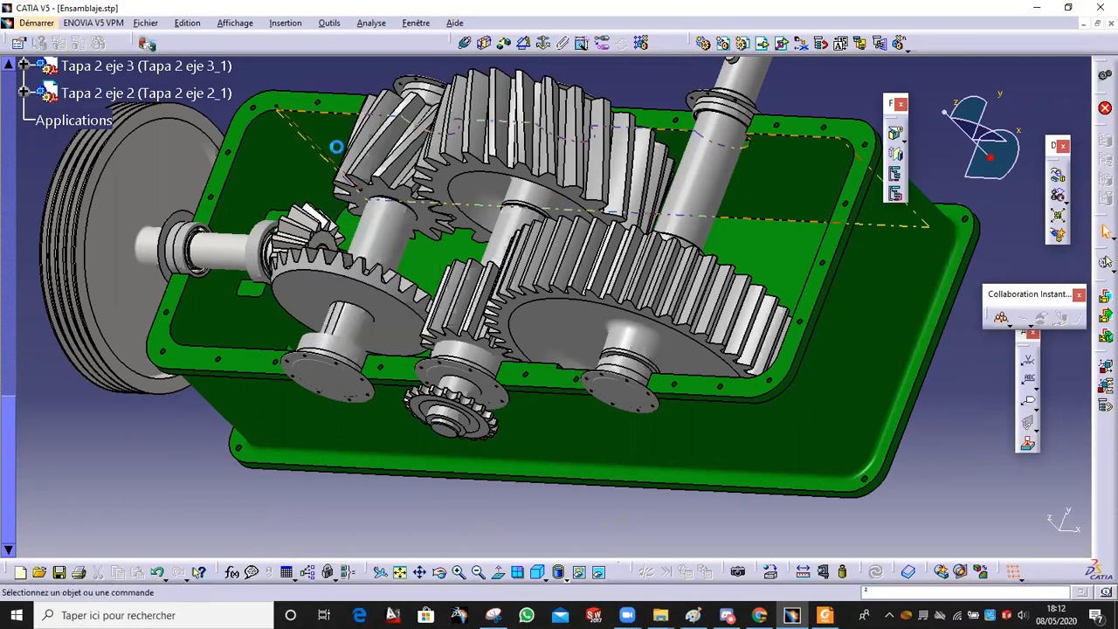
right_click(329, 156)
click(345, 177)
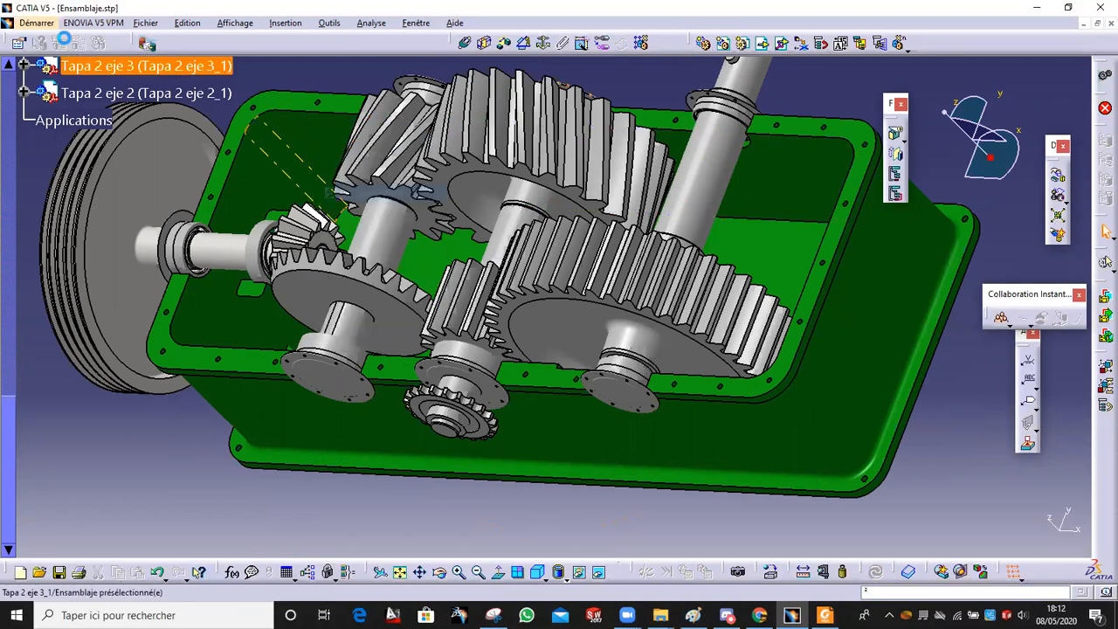
Step: Switch to the DMU Kinematics workbench
click(42, 24)
mouse_move(96, 141)
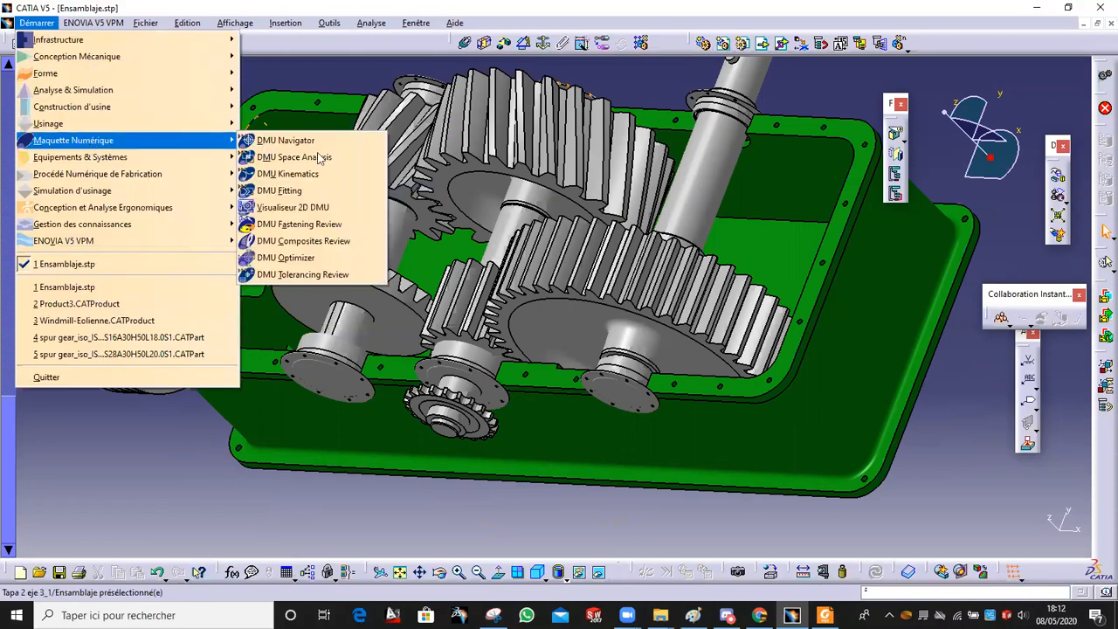
click(320, 175)
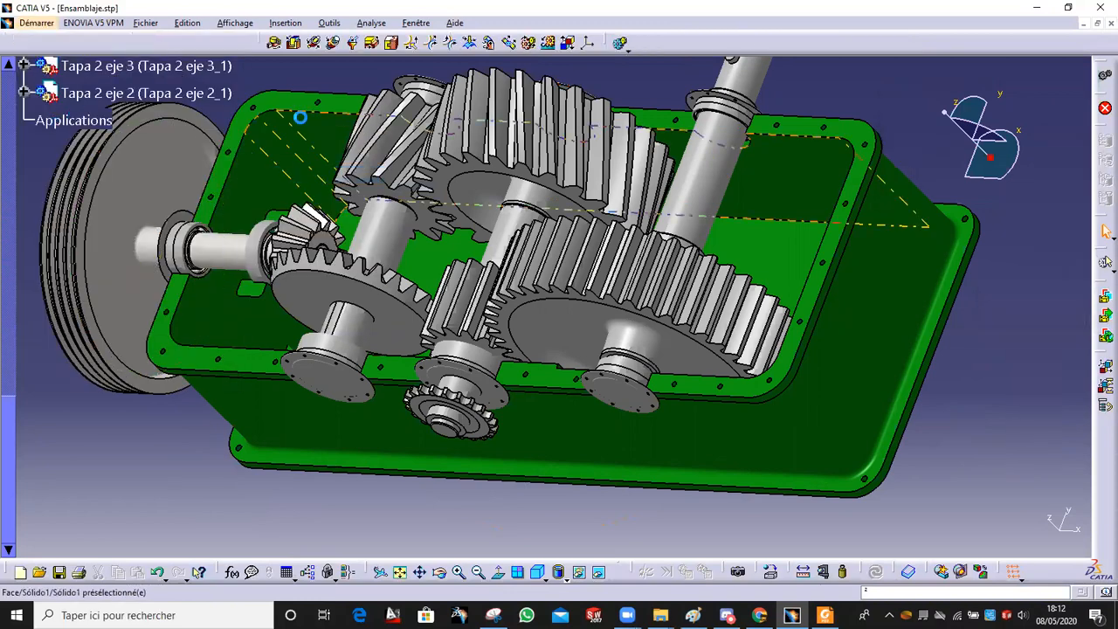
Step: Create a new mechanism with its default name and define the green housing (carcasa) as its fixed part
middle_drag(386, 195, 426, 176)
right_click(424, 175)
middle_drag(770, 279, 853, 81)
click(854, 81)
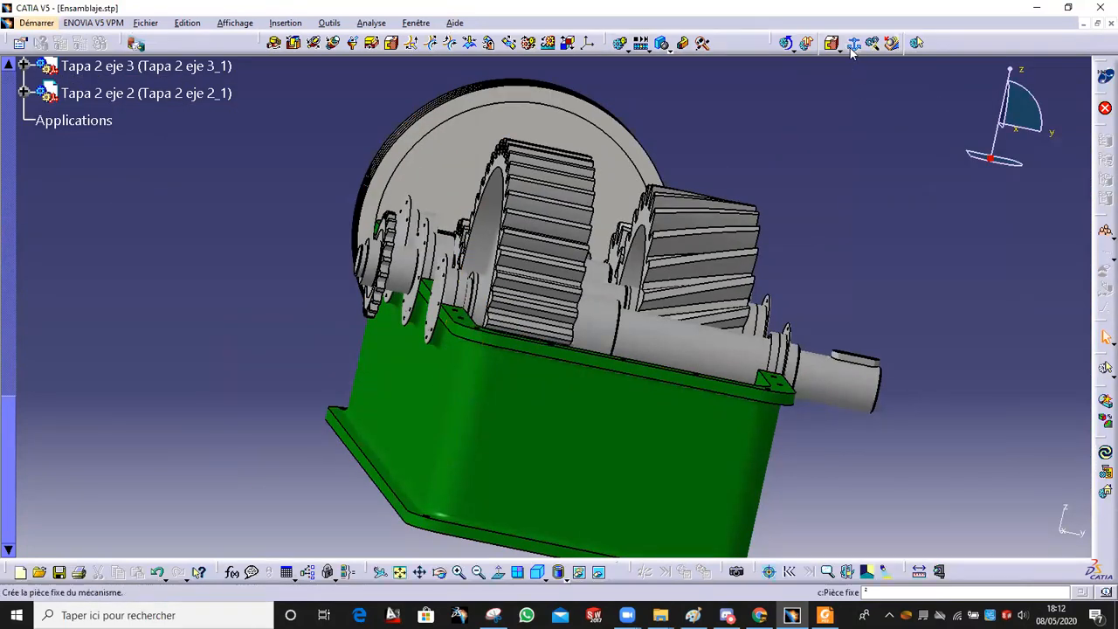
click(852, 42)
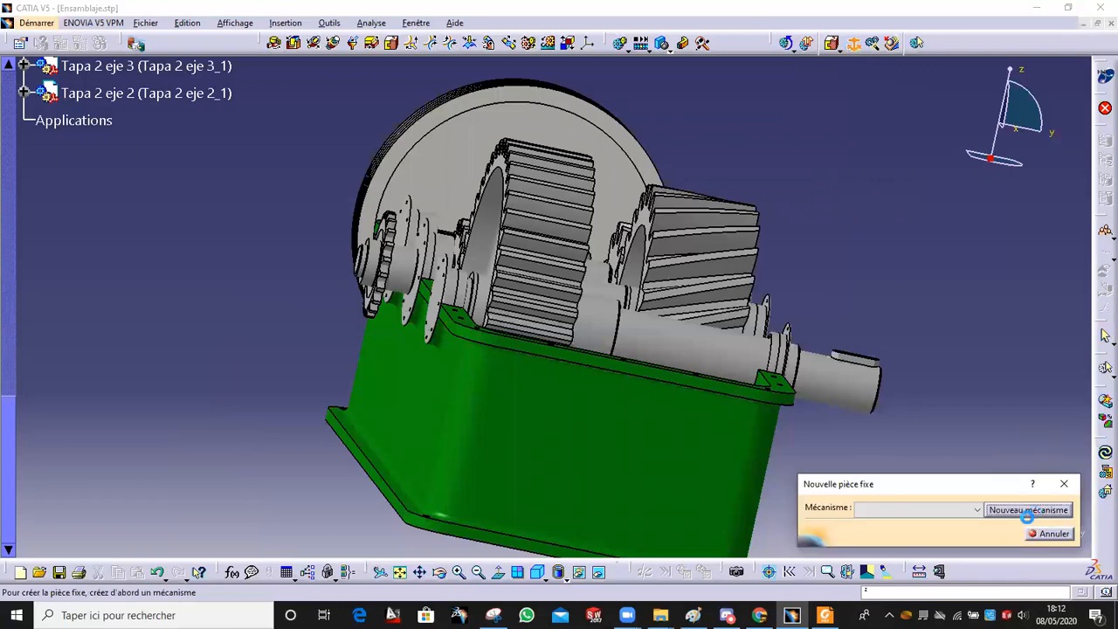
click(1027, 511)
click(999, 533)
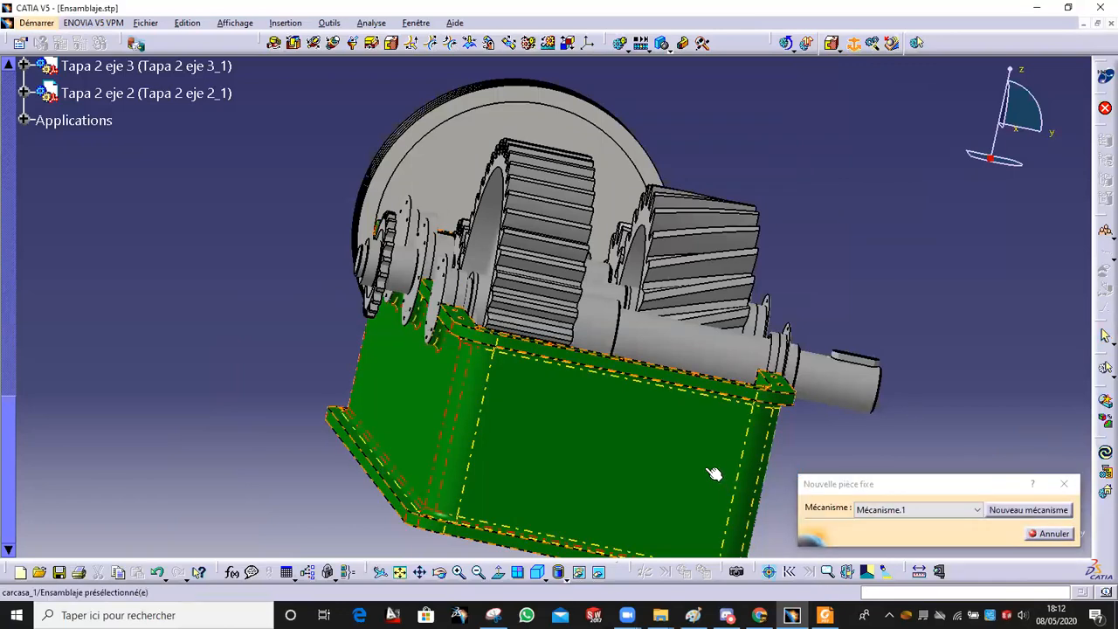
click(672, 459)
Step: Examine the gear train from the output shaft through the spur, helical and bevel gears up to the pulley
middle_drag(672, 459, 586, 262)
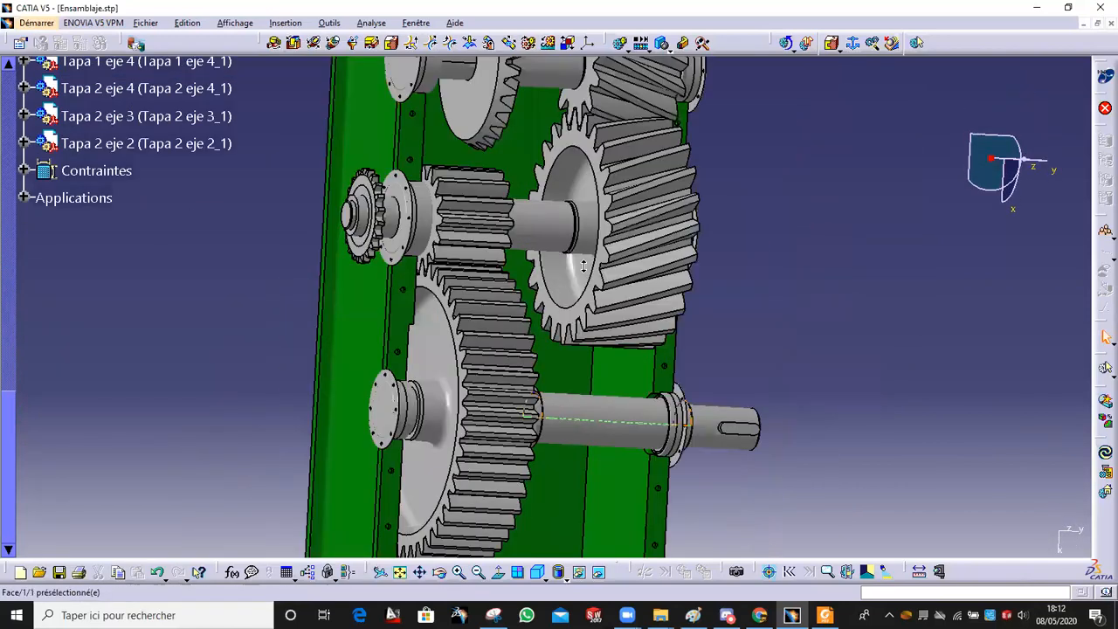
middle_drag(869, 427, 863, 319)
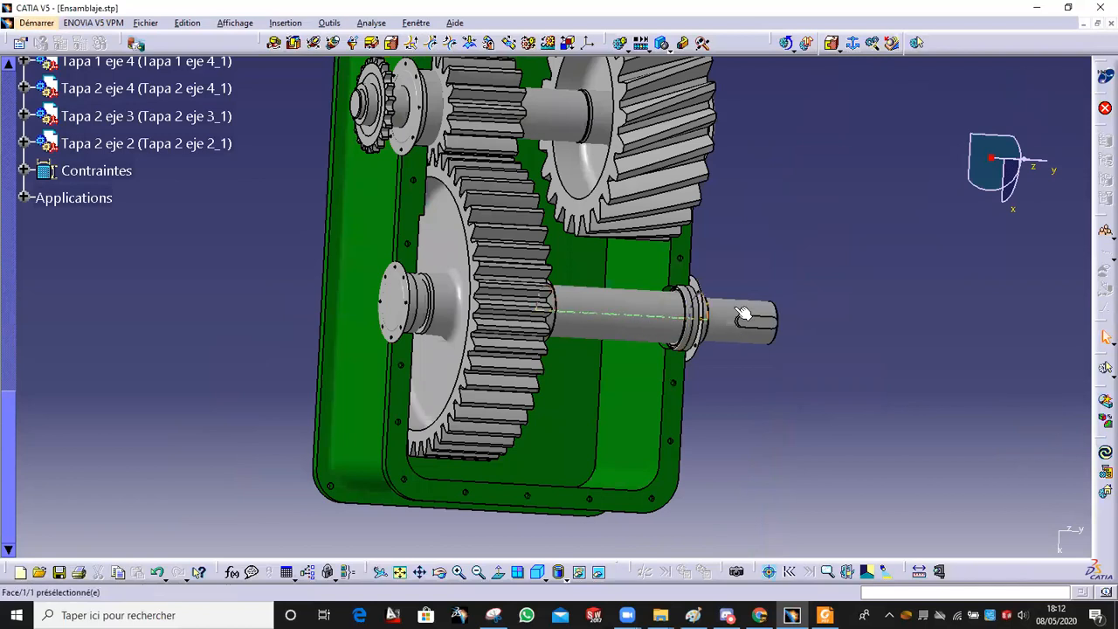
middle_drag(511, 221, 562, 370)
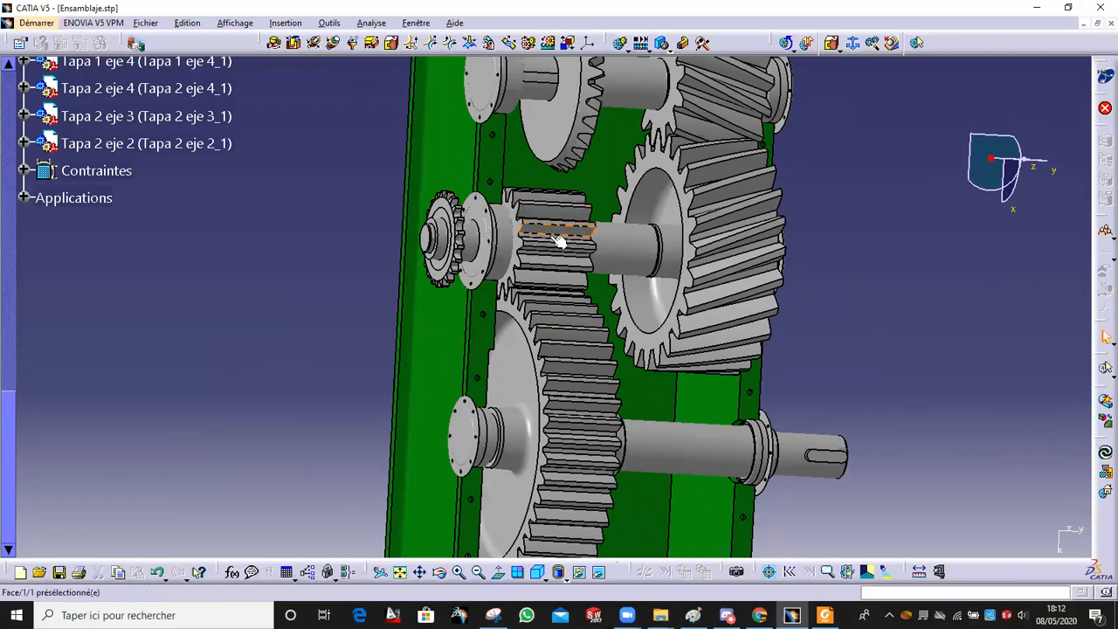
middle_drag(736, 218, 709, 301)
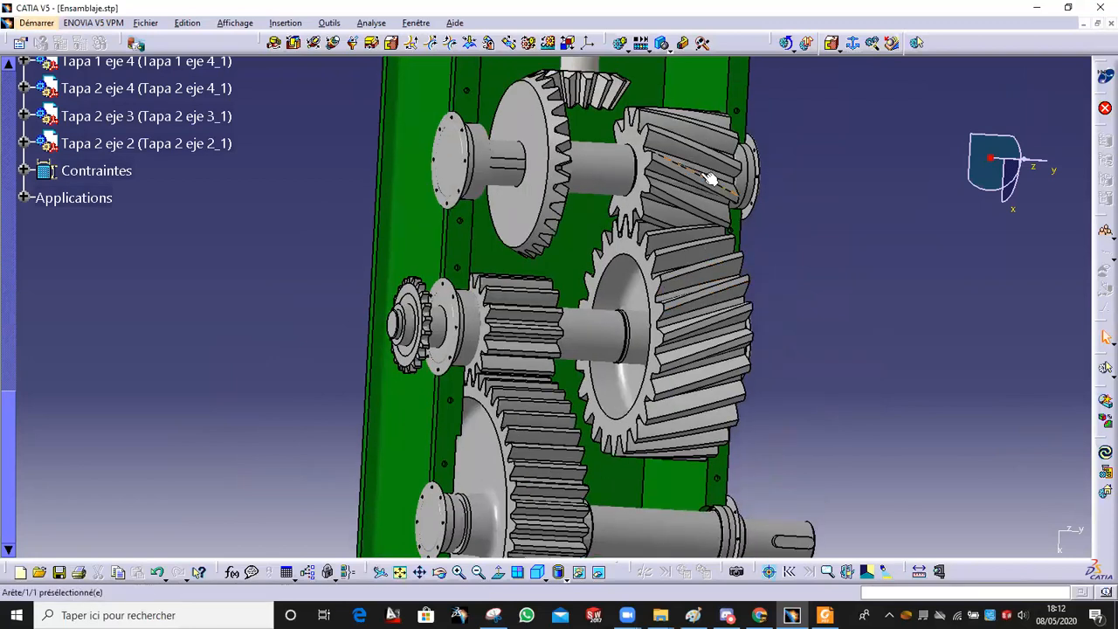
middle_drag(686, 147, 544, 300)
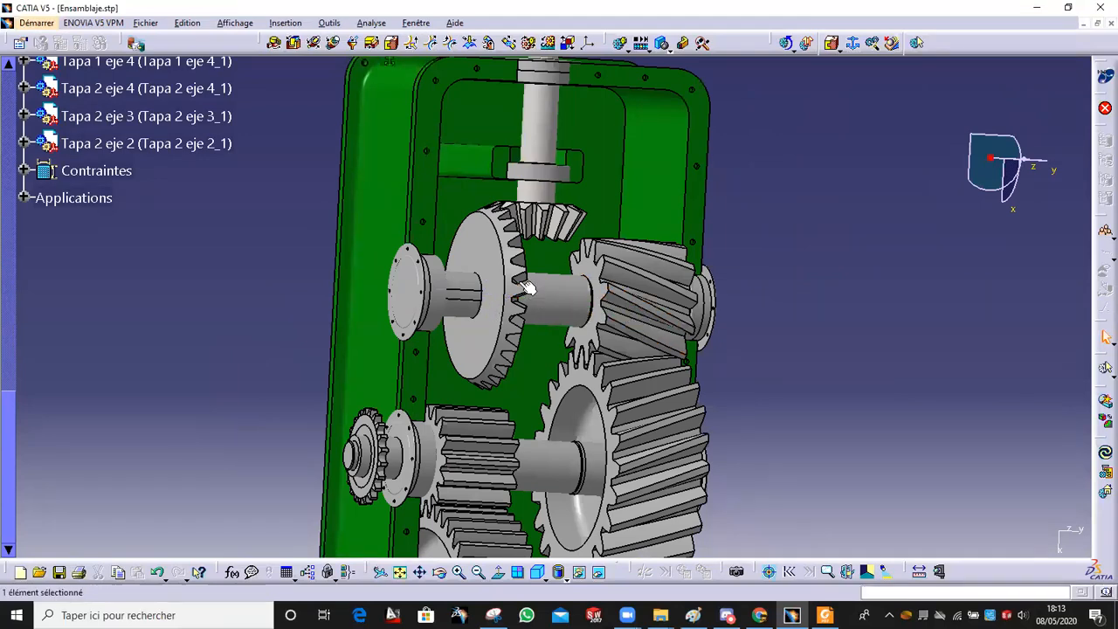
middle_drag(515, 259, 448, 292)
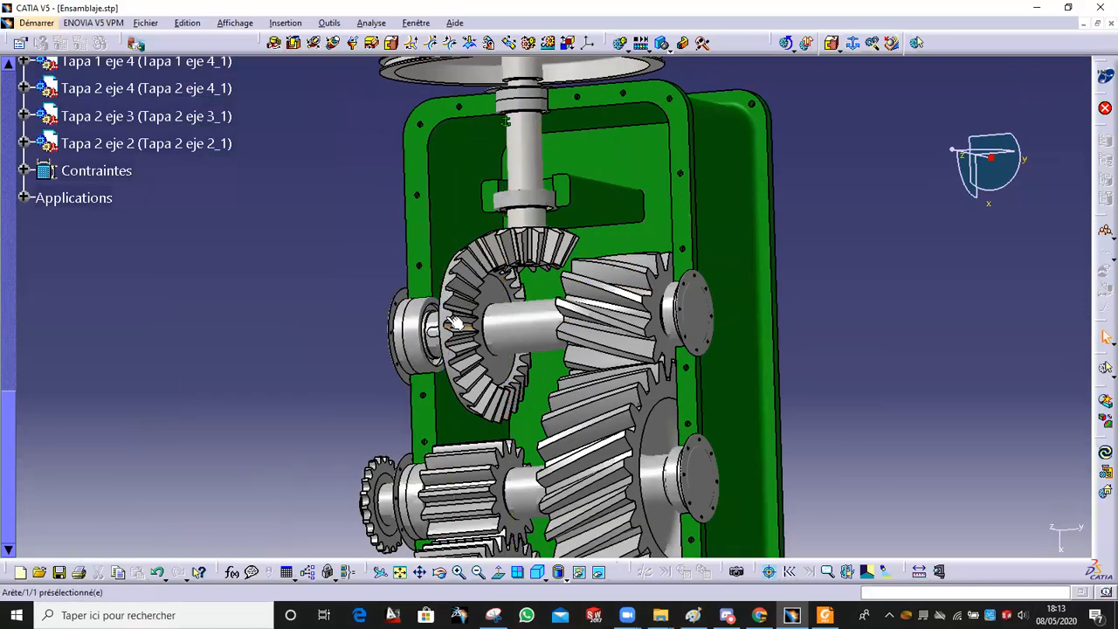
middle_drag(515, 247, 590, 332)
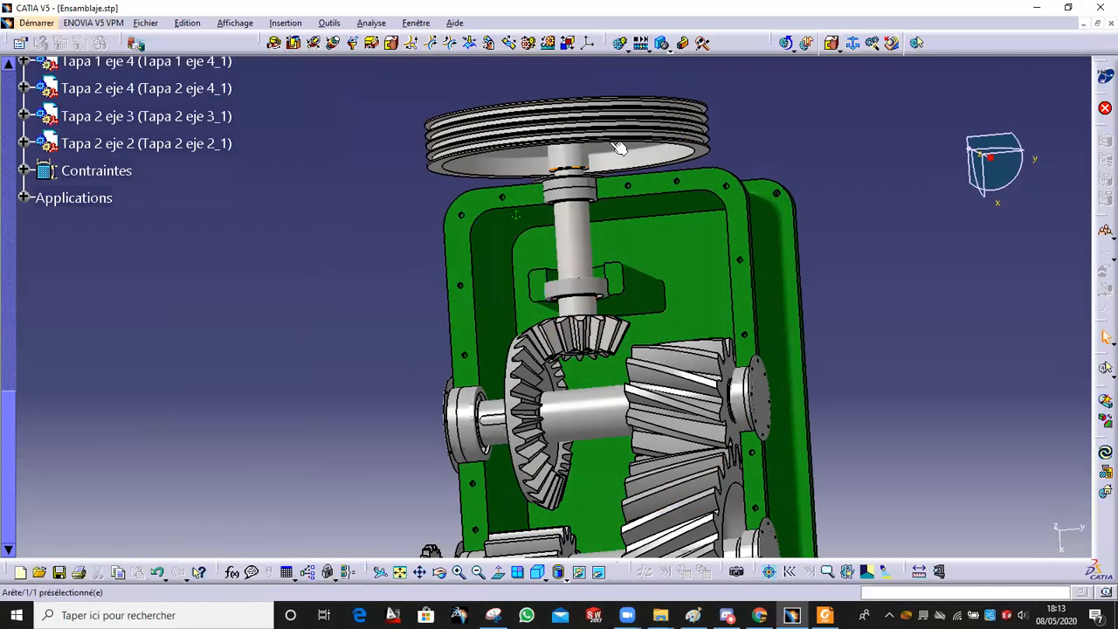
middle_drag(559, 168, 446, 305)
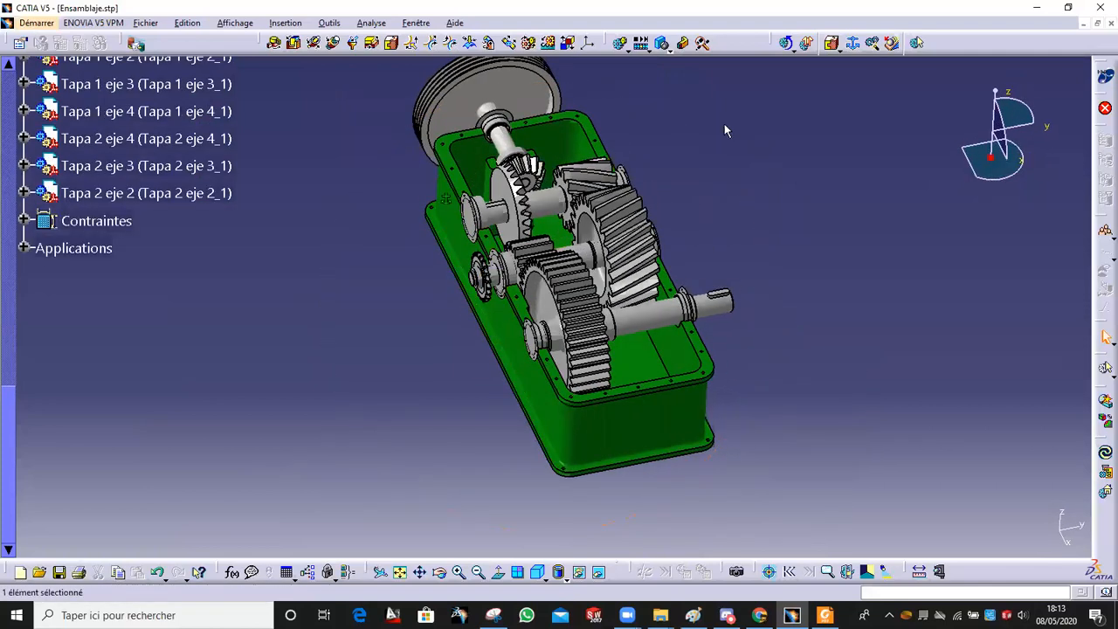
Step: Create the first two rigid joints in Mécanisme.1, the second one joining the cover Tapa 2 eje 4 to the housing carcasa
click(832, 43)
middle_drag(690, 288, 678, 332)
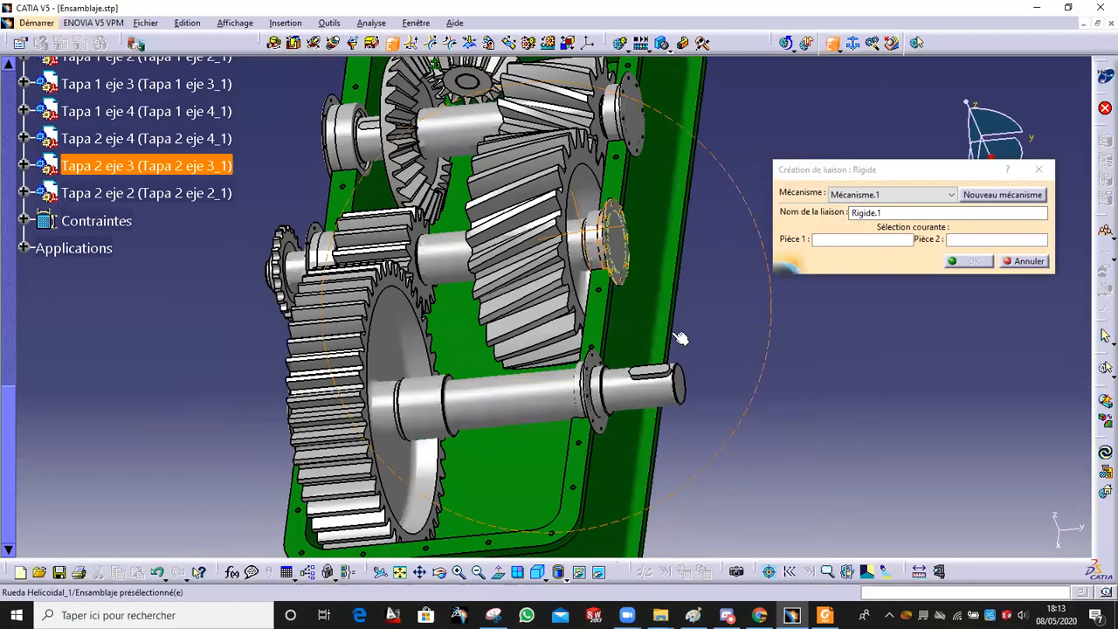
middle_drag(675, 429, 603, 301)
click(587, 285)
click(586, 285)
click(971, 260)
middle_drag(509, 258, 497, 309)
click(614, 327)
click(497, 309)
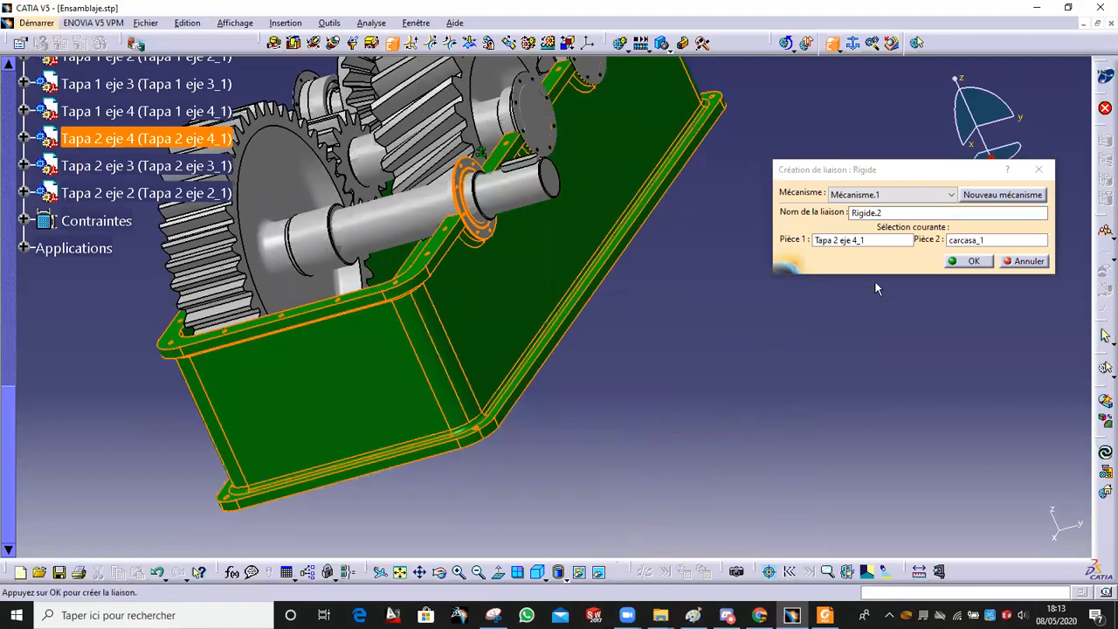
click(971, 261)
Step: Create a rigid joint between the output shaft eje 4 and the large spur gear Rueda Recto
middle_drag(656, 254, 537, 168)
middle_drag(263, 200, 493, 224)
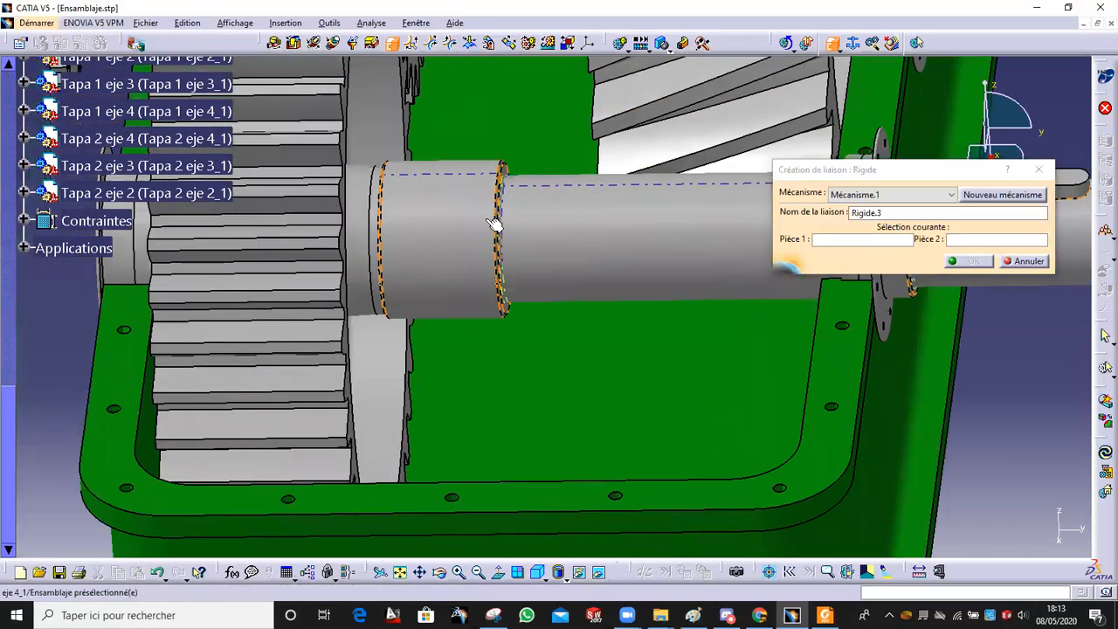
click(504, 208)
click(336, 219)
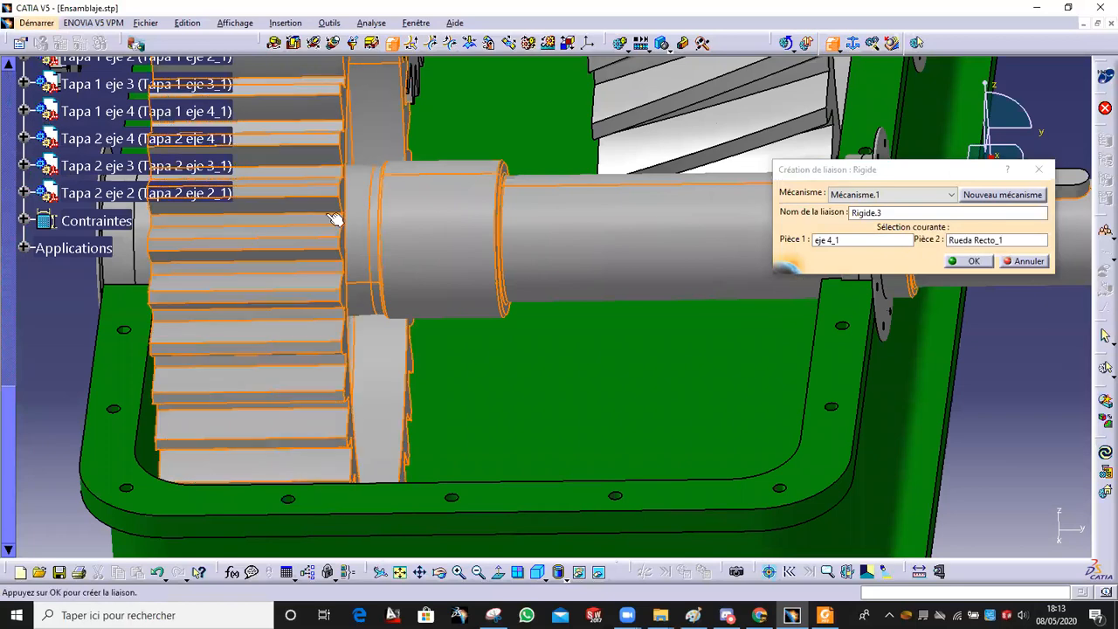
click(976, 263)
Step: Create a rigid joint between the cover Tapa 1 eje 4 and the housing carcasa
middle_drag(387, 257, 496, 224)
click(495, 224)
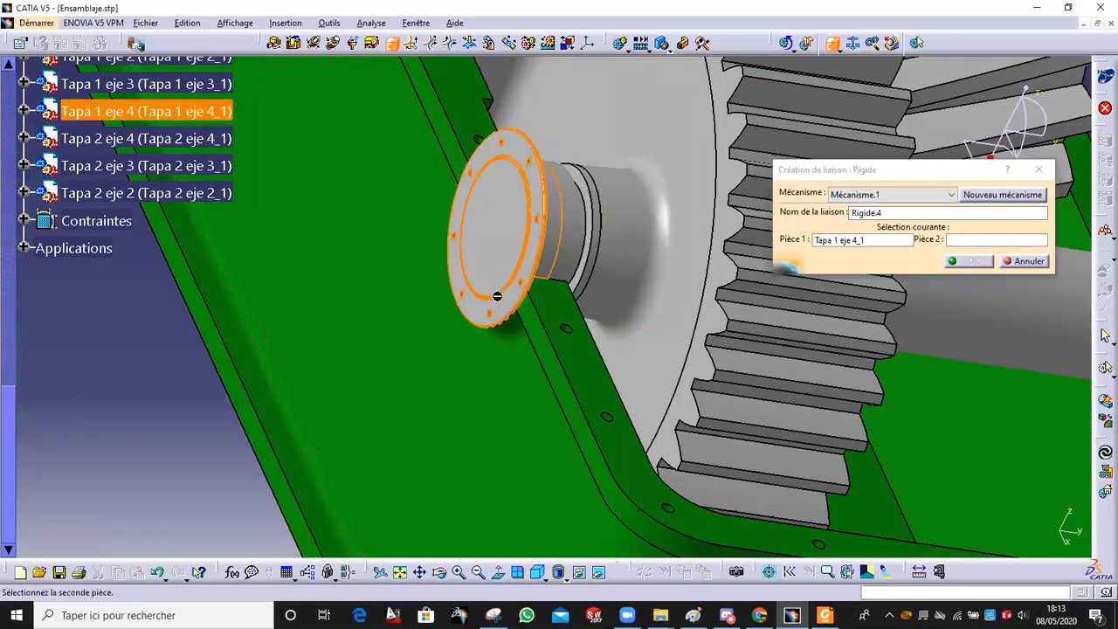
click(515, 407)
click(975, 260)
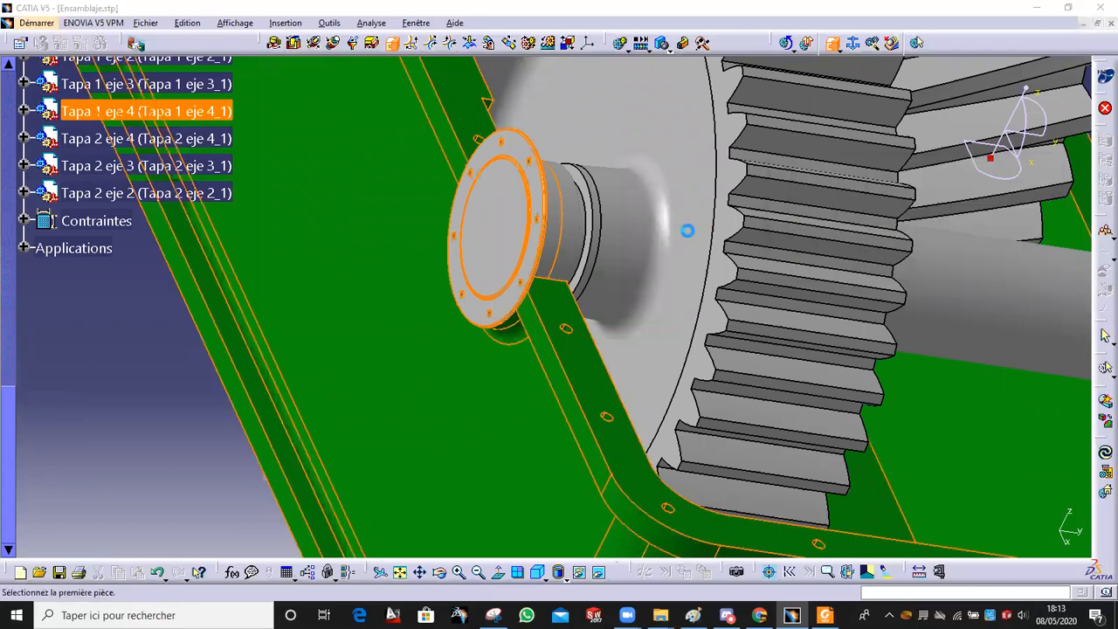
Step: Create a rigid joint between the chain sprocket Sproket cadena and the shaft eje 3
middle_drag(682, 229, 498, 372)
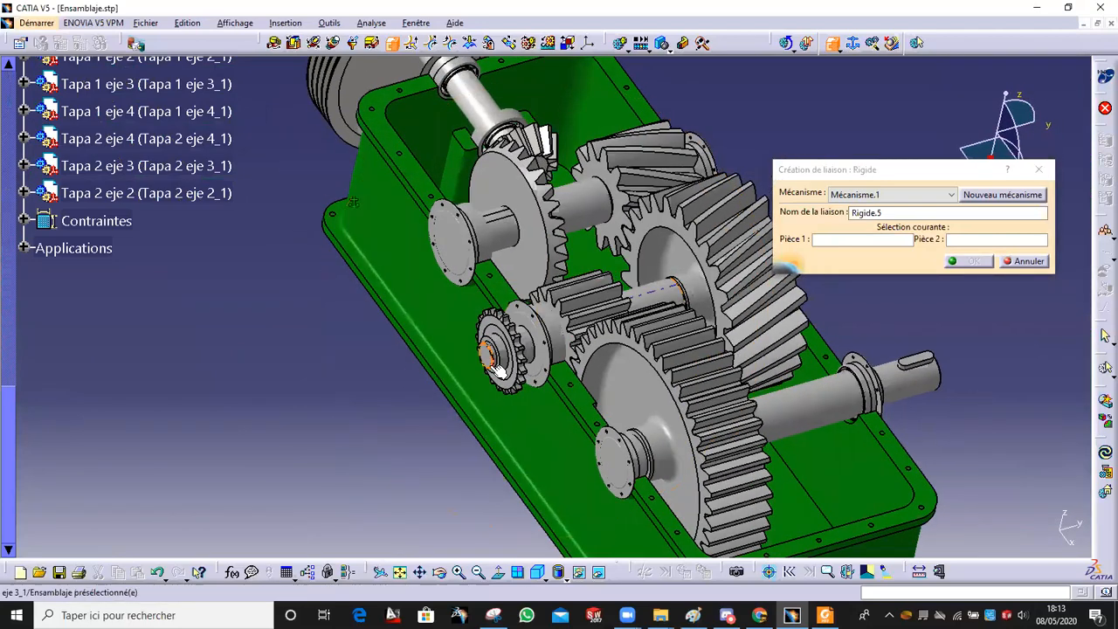
click(498, 367)
middle_drag(730, 288, 494, 239)
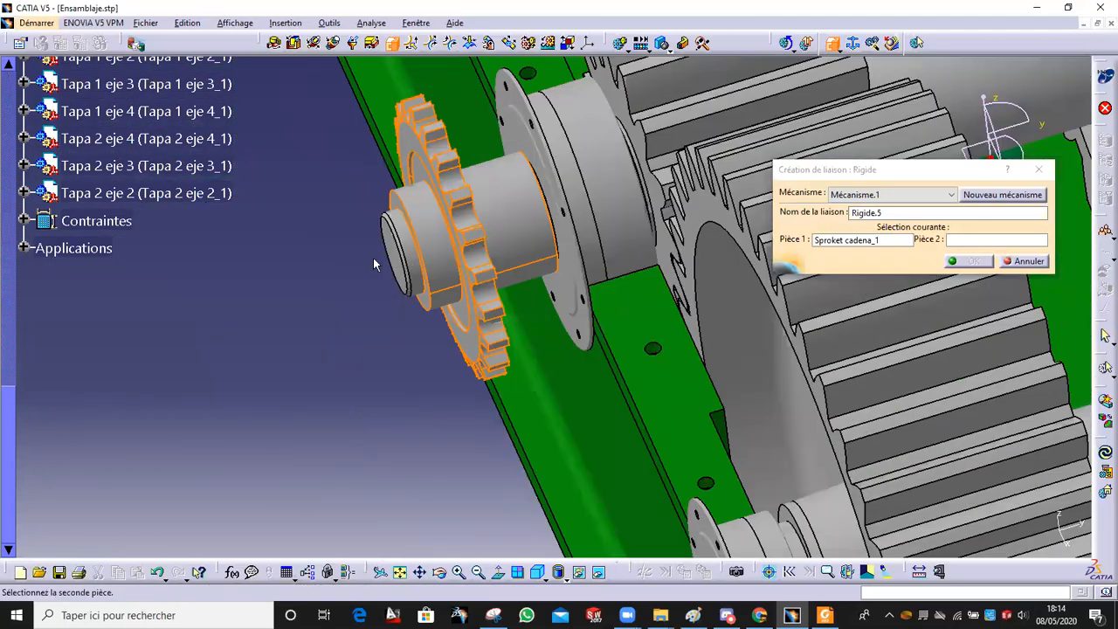
click(969, 260)
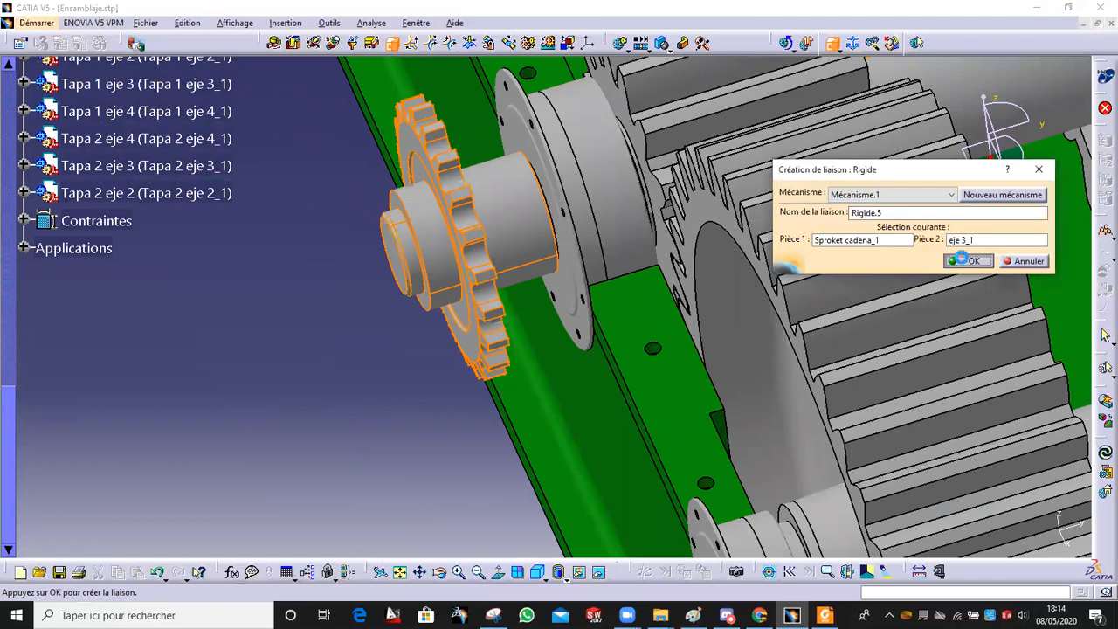
click(523, 228)
middle_drag(523, 228, 543, 244)
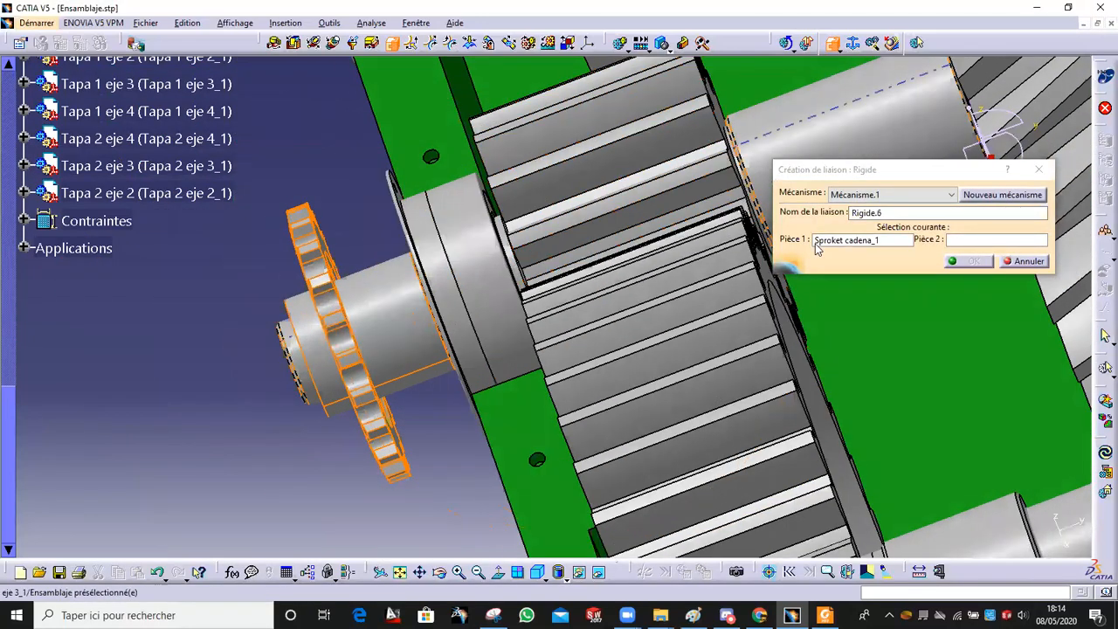
click(1023, 261)
Step: Create a rigid joint between the shaft eje 3 and the small spur pinion Piñon Recto
click(392, 43)
middle_drag(517, 203, 568, 237)
click(567, 237)
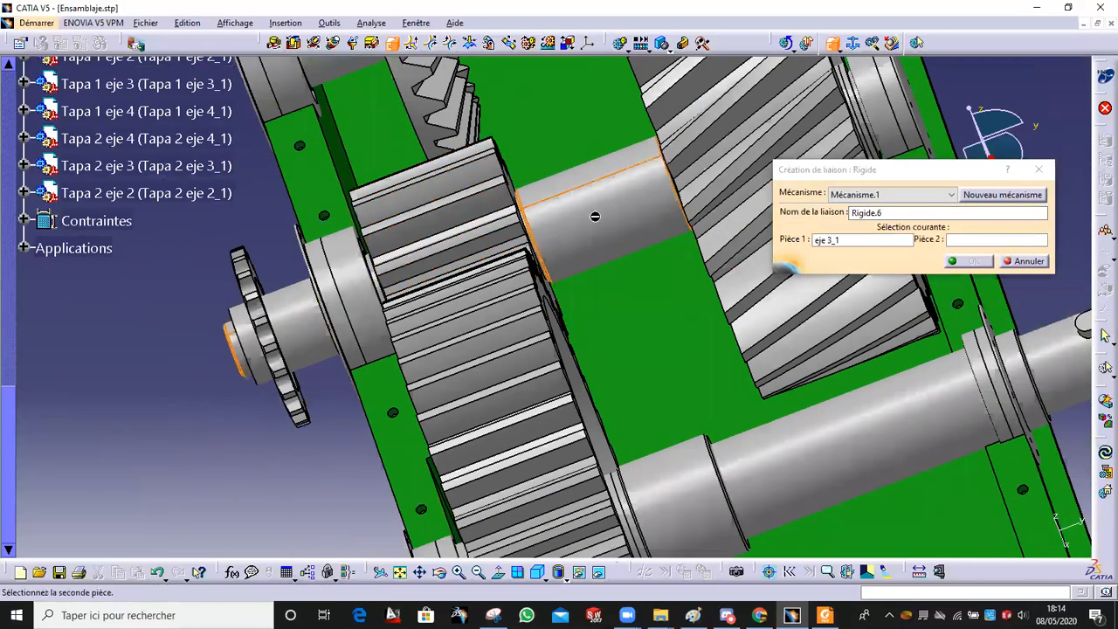
click(510, 220)
click(966, 261)
Step: Create a rigid joint between the shaft eje 3 and the large helical gear Rueda Helicoidal
click(585, 223)
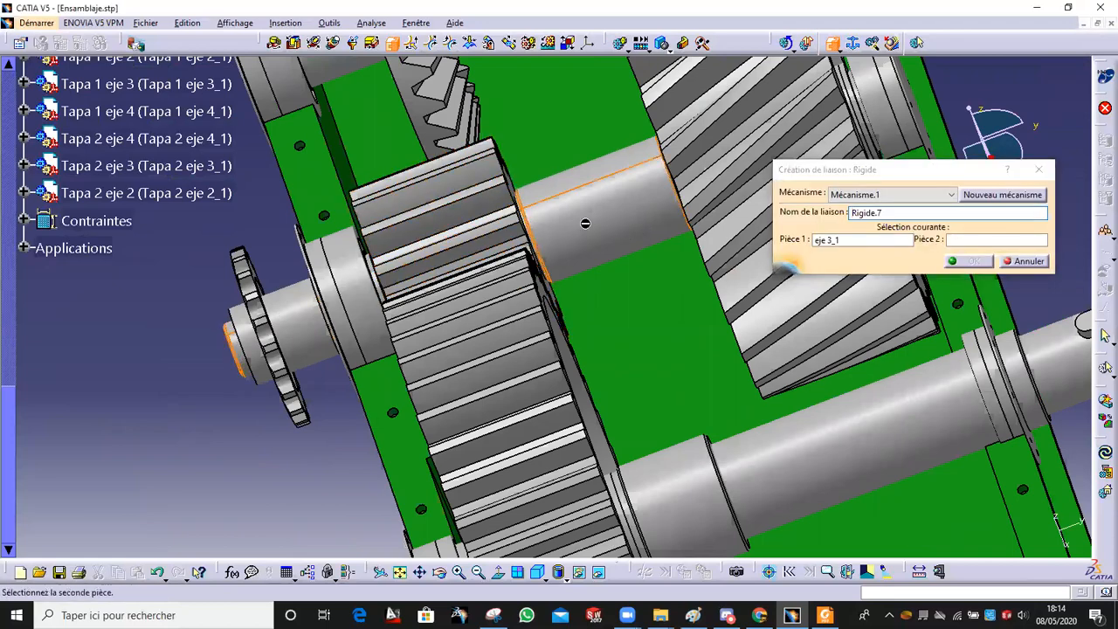
middle_drag(585, 224, 447, 230)
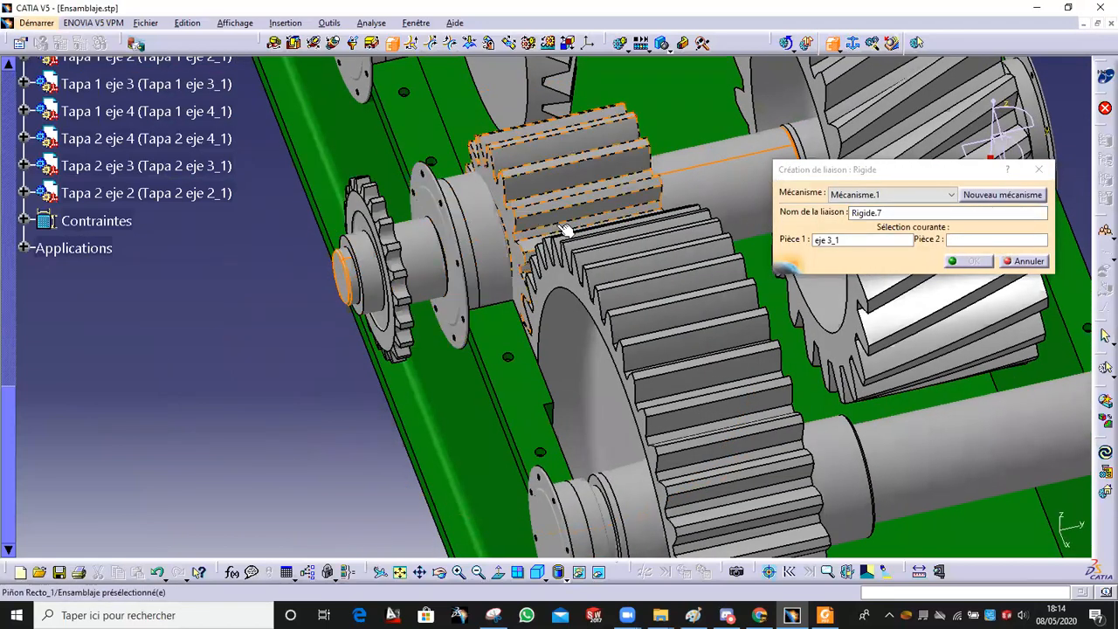
middle_drag(566, 229, 574, 195)
click(581, 196)
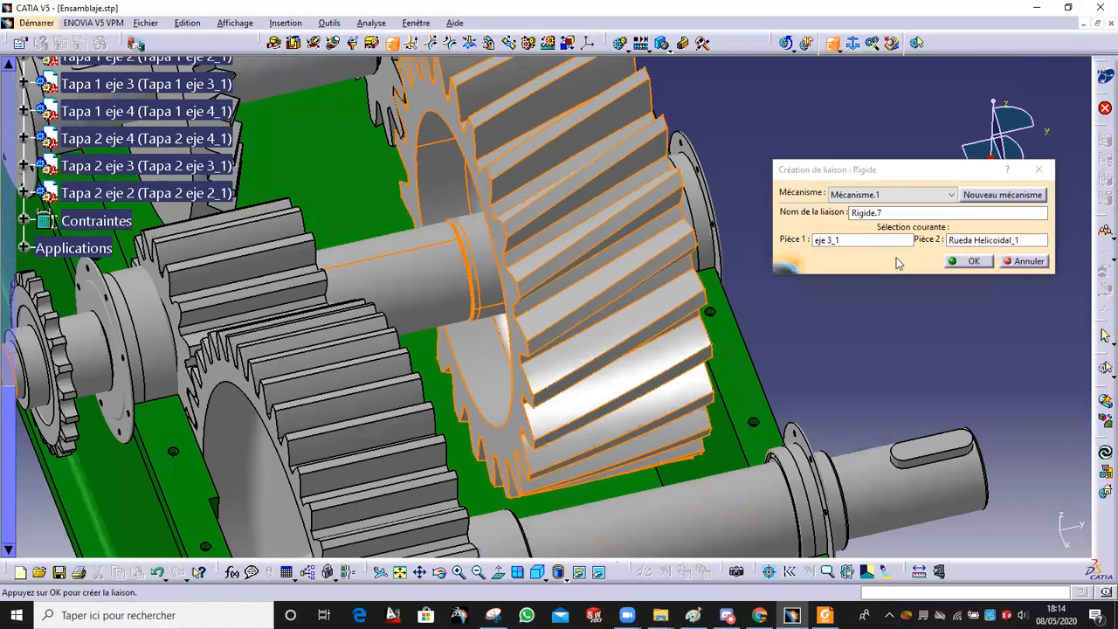
click(970, 261)
Step: Create a rigid joint between the cover Tapa 2 eje 3 and the housing carcasa
middle_drag(734, 300, 489, 244)
click(472, 205)
click(598, 186)
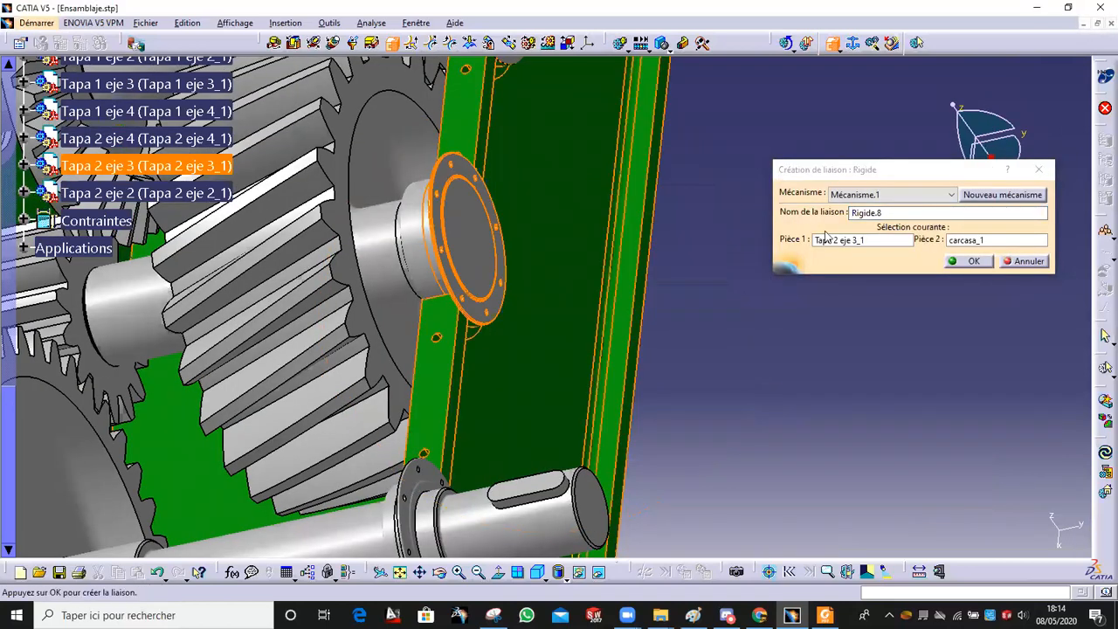
click(974, 263)
Step: Create a rigid joint between the cover Tapa 1 eje 3, behind the chain sprocket, and the housing carcasa
middle_drag(323, 257, 523, 247)
click(355, 246)
click(300, 391)
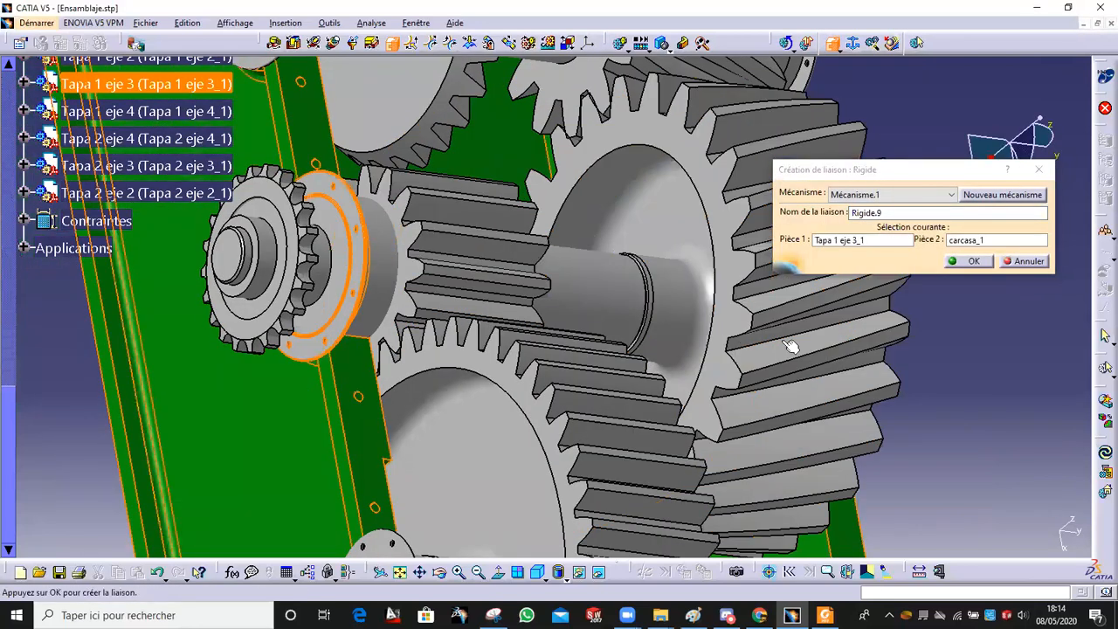
click(972, 261)
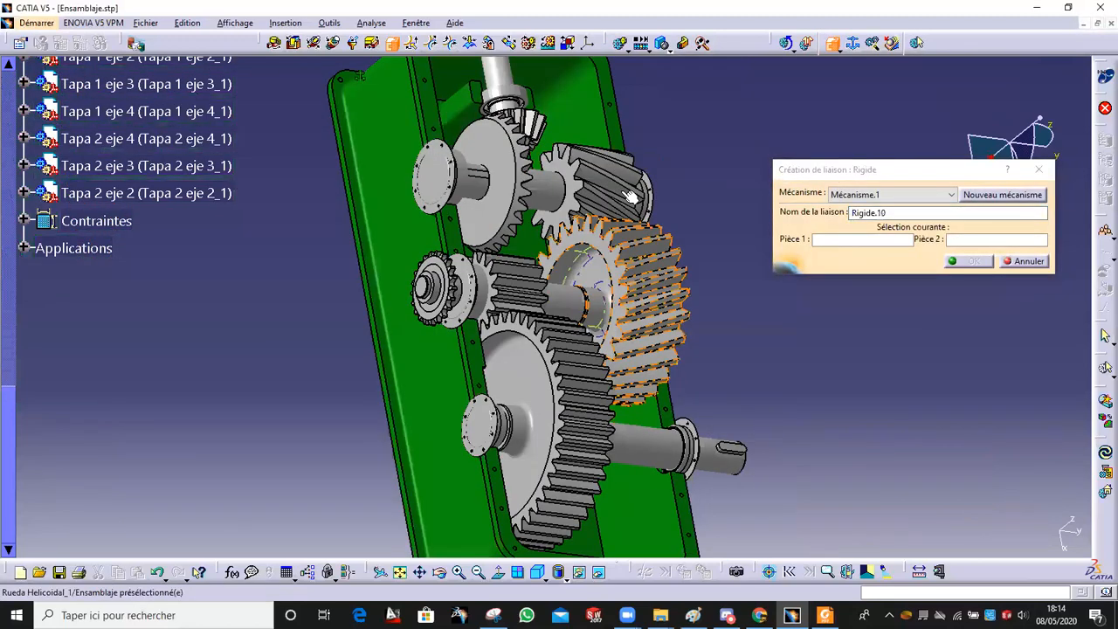
Step: Create a rigid joint between the helical pinion Piñon Helicoidal and the shaft eje 2
middle_drag(629, 197, 585, 258)
click(585, 258)
click(419, 319)
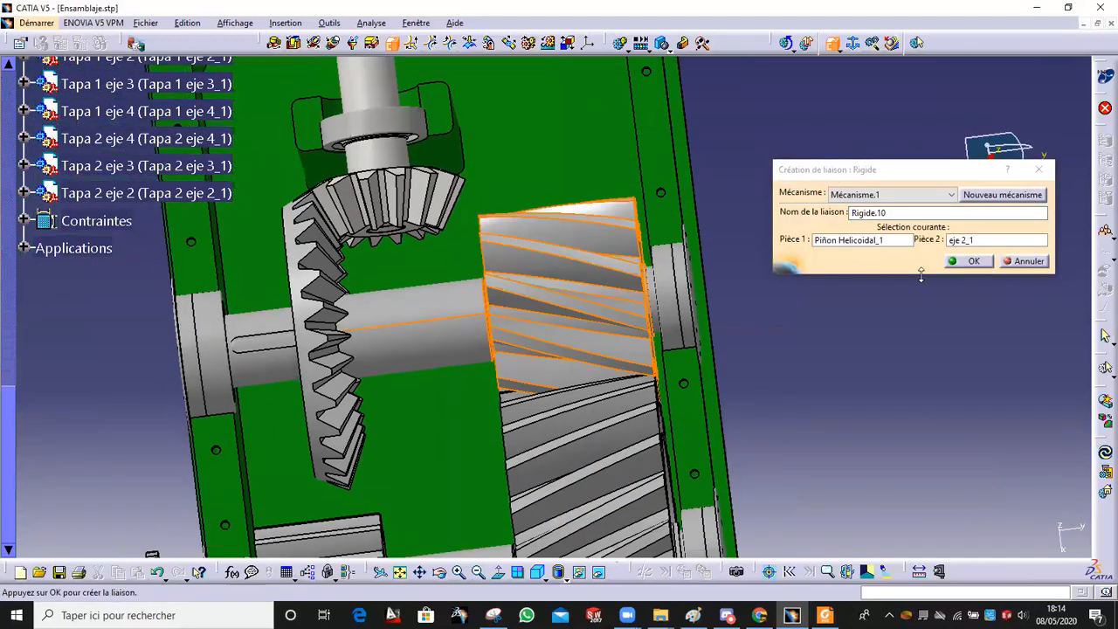
click(961, 260)
Step: Create a rigid joint between the large bevel gear Rueda Conico and the shaft eje 2
click(325, 238)
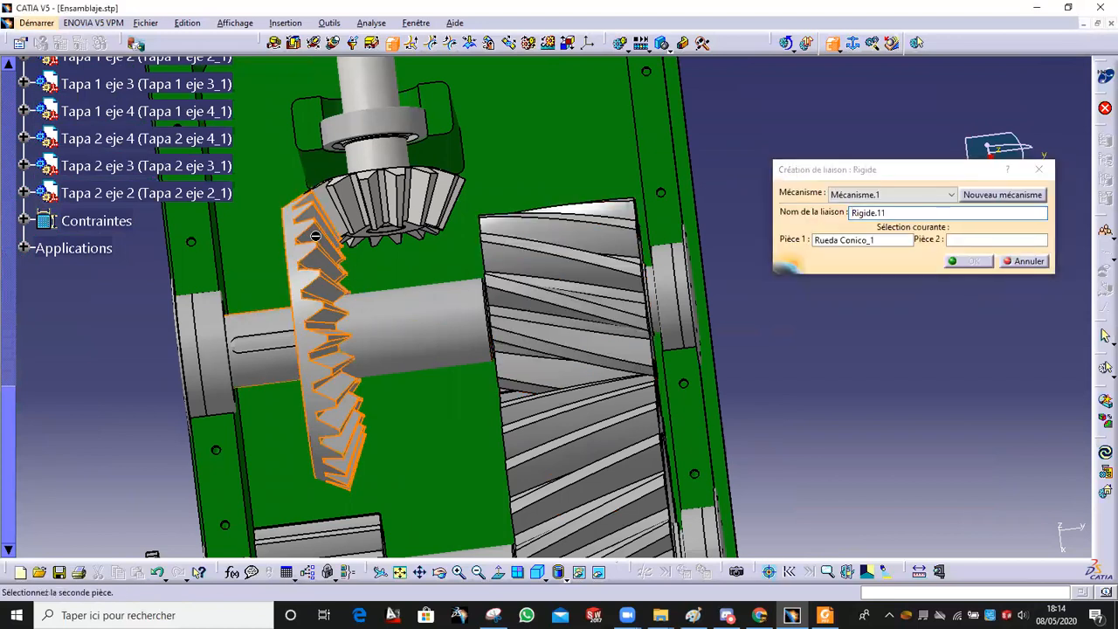
click(404, 327)
click(965, 263)
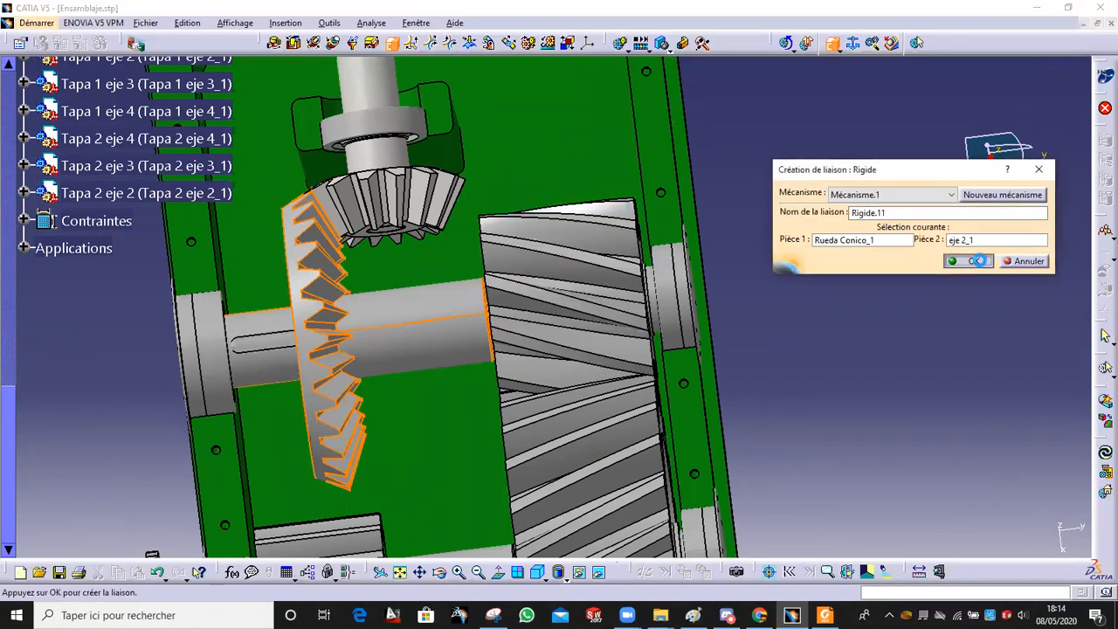
Step: Create a rigid joint between the cover Tapa 1 eje 2 and the housing carcasa
middle_drag(456, 350, 362, 313)
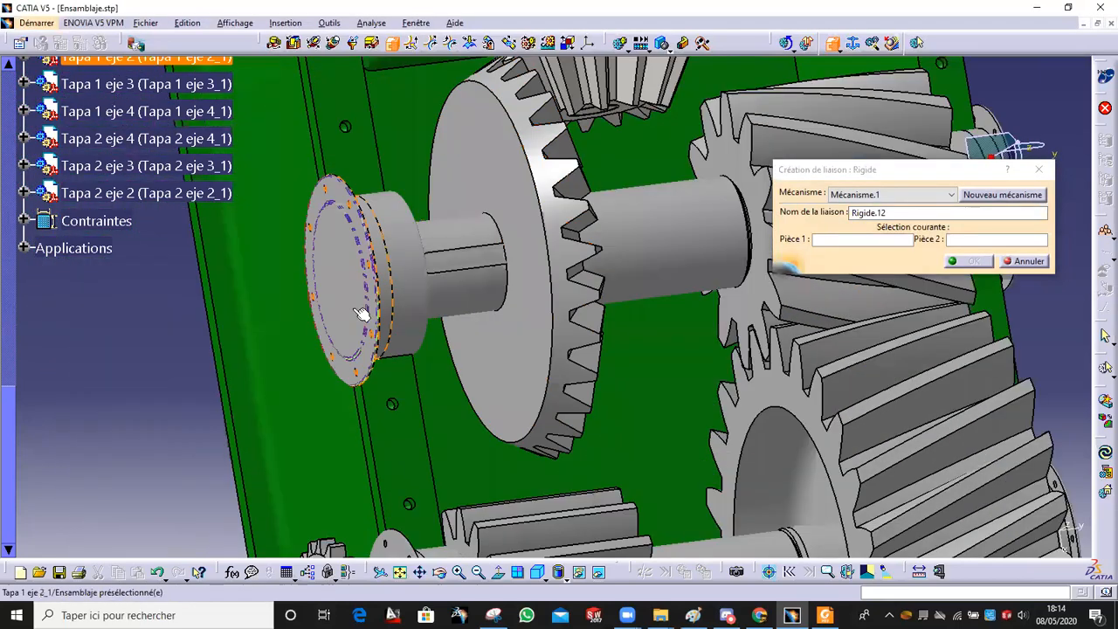
click(367, 272)
click(476, 386)
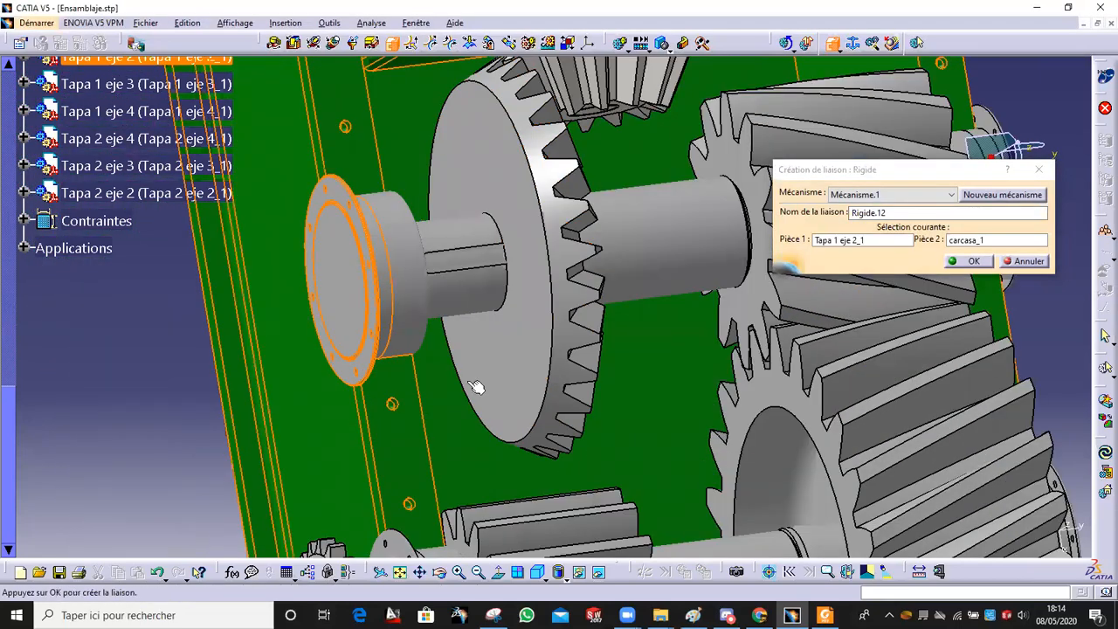
click(975, 262)
Step: Create a rigid joint between the cover Tapa 2 eje 2, beside the helical pinion, and the housing carcasa
mouse_move(725, 279)
middle_down()
mouse_move(699, 297)
mouse_move(733, 297)
middle_up()
click(712, 293)
click(748, 301)
click(971, 260)
Step: Create a rigid joint between the bevel pinion Piñon Conico and the input shaft eje 1
mouse_move(532, 291)
middle_down()
mouse_move(498, 214)
mouse_move(551, 293)
middle_up()
click(559, 307)
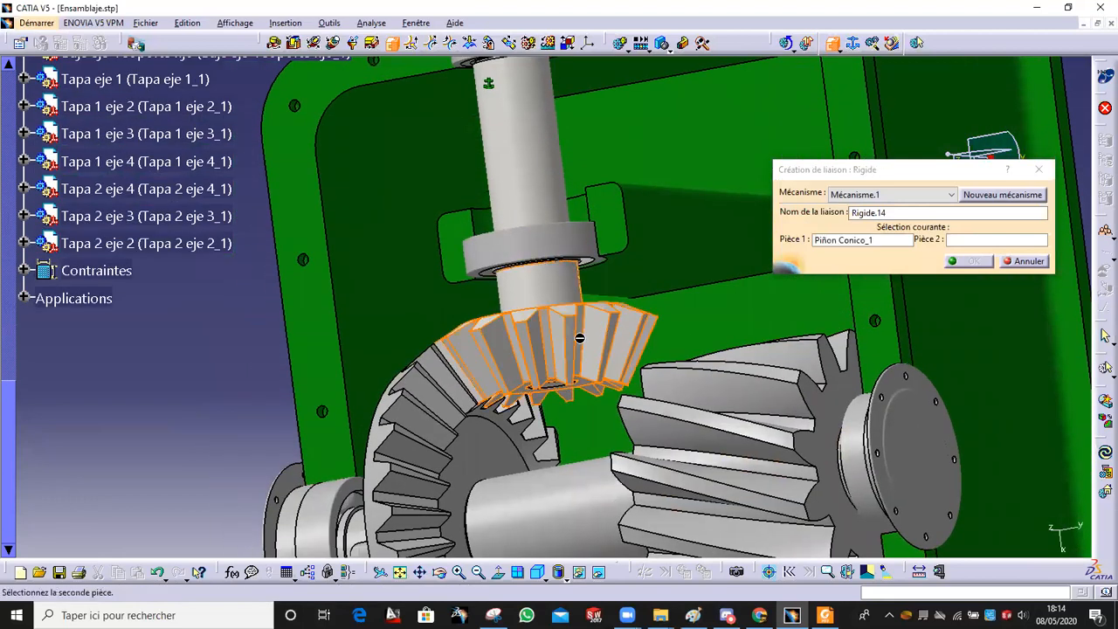
click(525, 129)
middle_drag(529, 348, 552, 339)
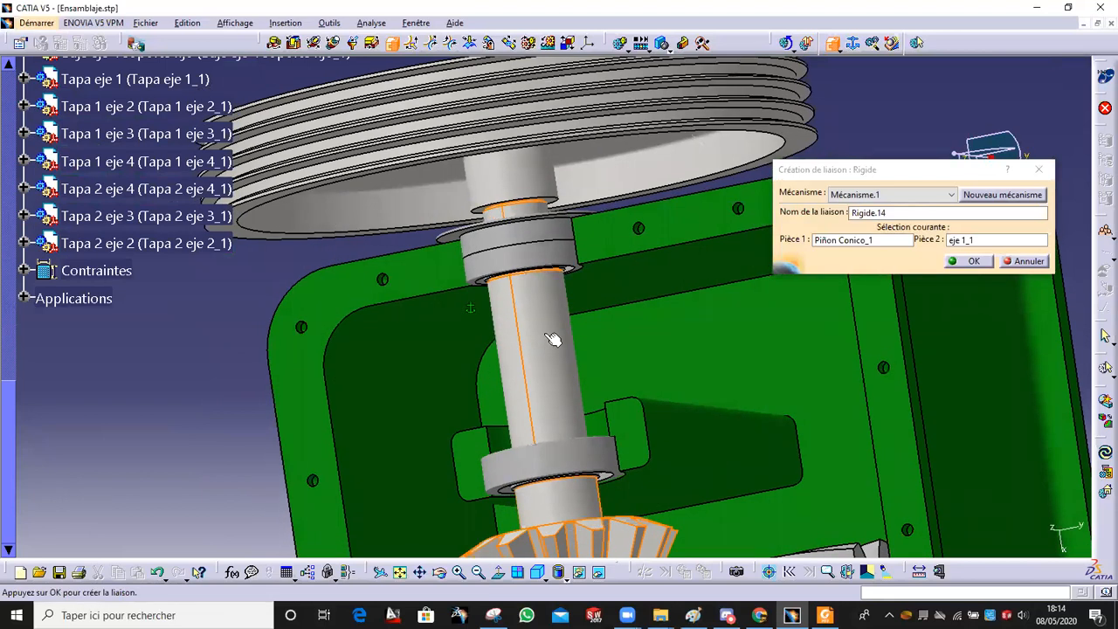
key(Return)
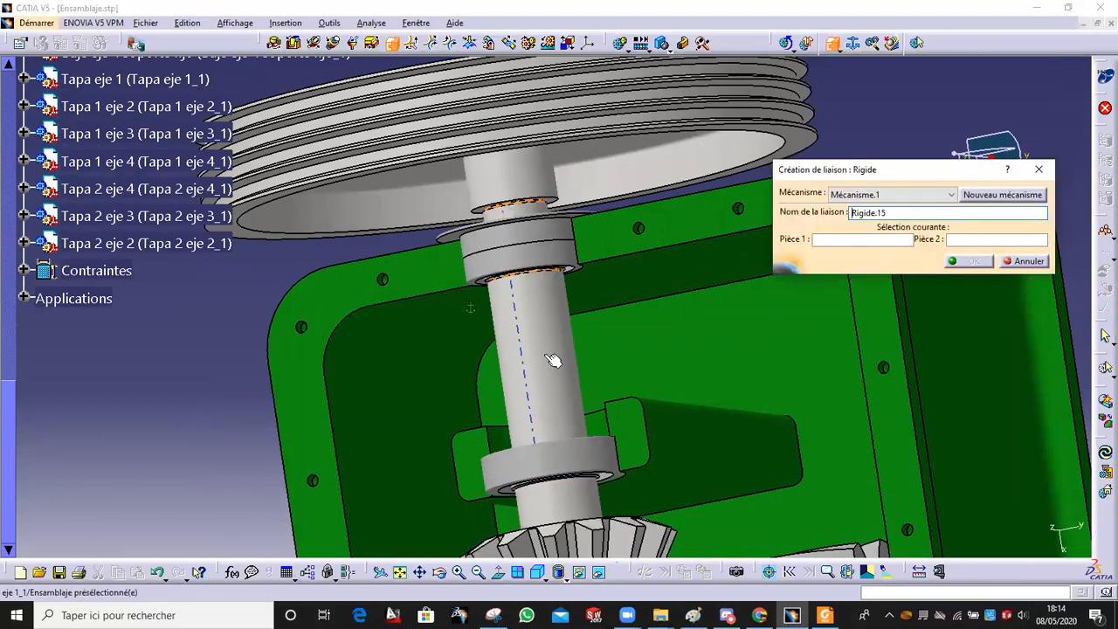
Step: Create a rigid joint between the input shaft eje 1 and the belt pulley Rueda bandas
click(542, 350)
click(567, 117)
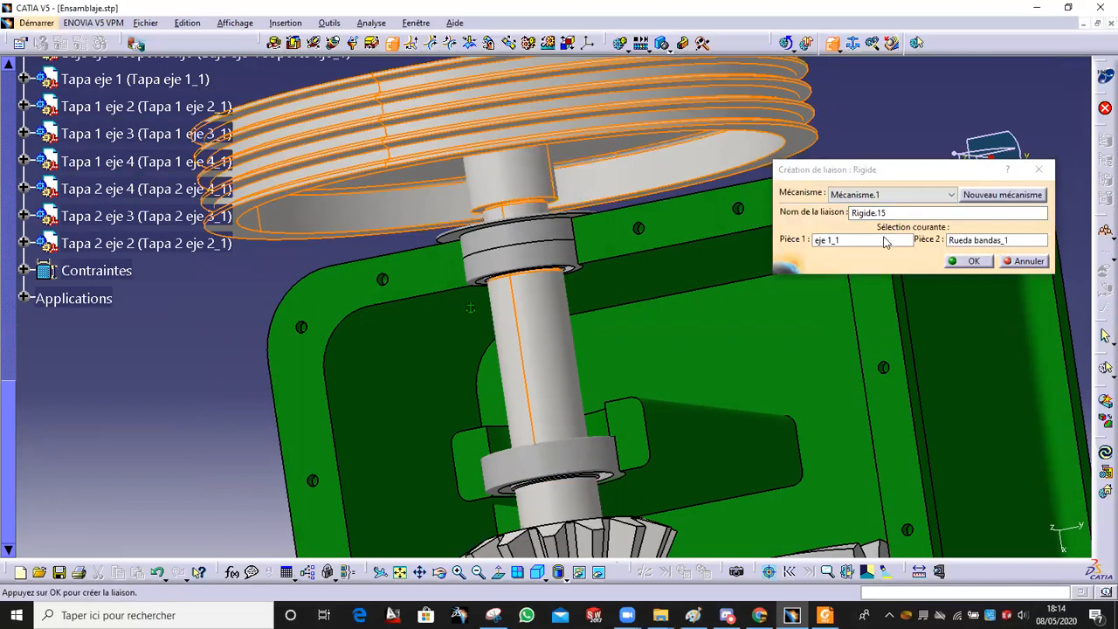
click(971, 262)
Step: Create a rigid joint between the input shaft cover Tapa eje 1 and the housing carcasa, and leave the rigid joint command
middle_drag(492, 267, 573, 297)
click(594, 270)
click(457, 315)
middle_drag(619, 307, 651, 397)
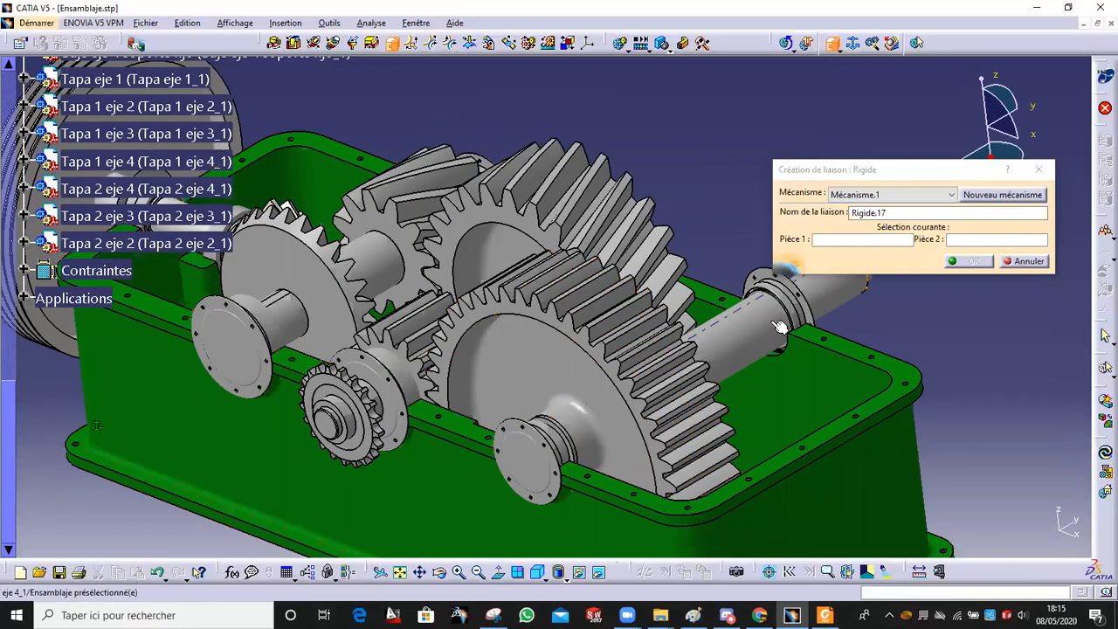
click(1022, 260)
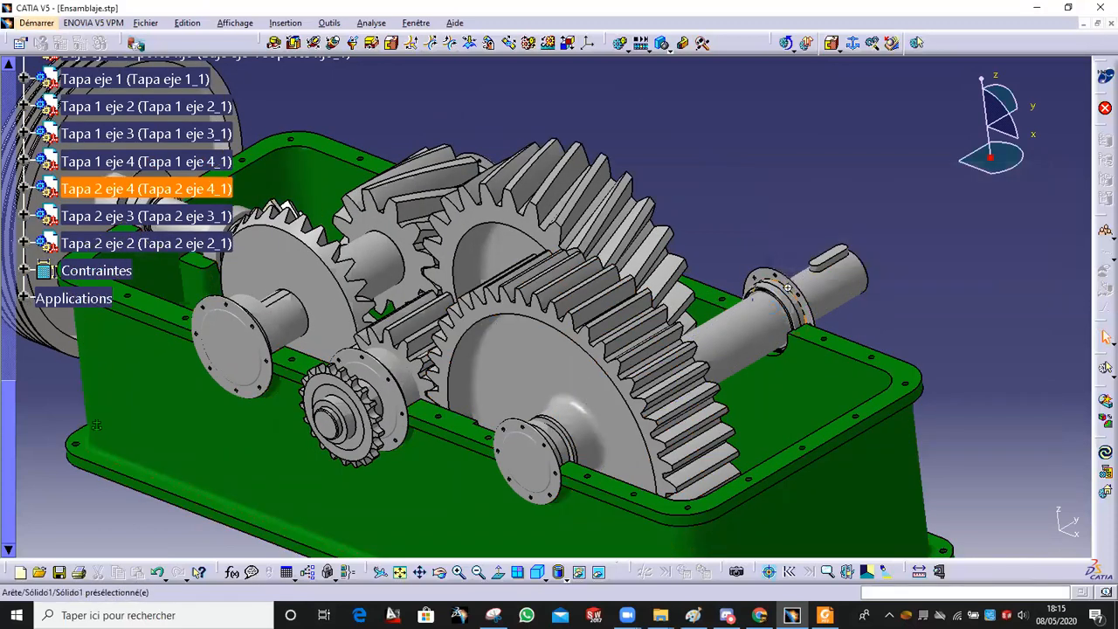
Step: Hide the output shaft eje 4 and its cover Tapa 2 eje 4 to expose the bearing
middle_drag(788, 290, 760, 297)
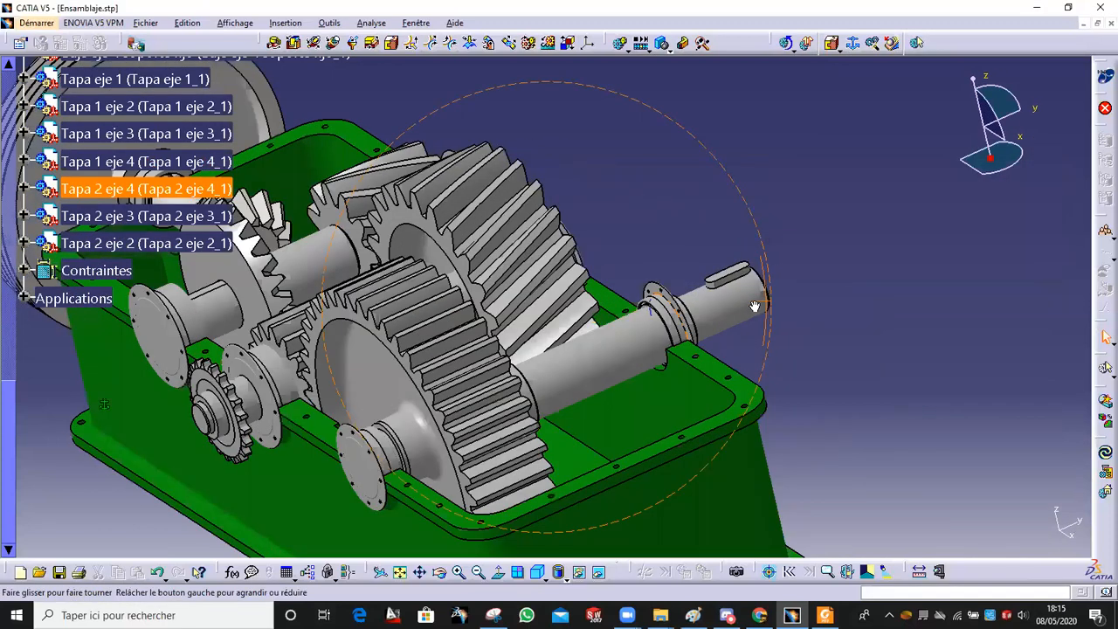
right_click(616, 366)
click(657, 404)
middle_drag(657, 381, 712, 343)
right_click(706, 336)
click(749, 377)
Step: Examine the exposed eje 4 bearing in the housing and look through the component names in the assembly tree
middle_drag(749, 403, 380, 116)
middle_drag(433, 208, 516, 278)
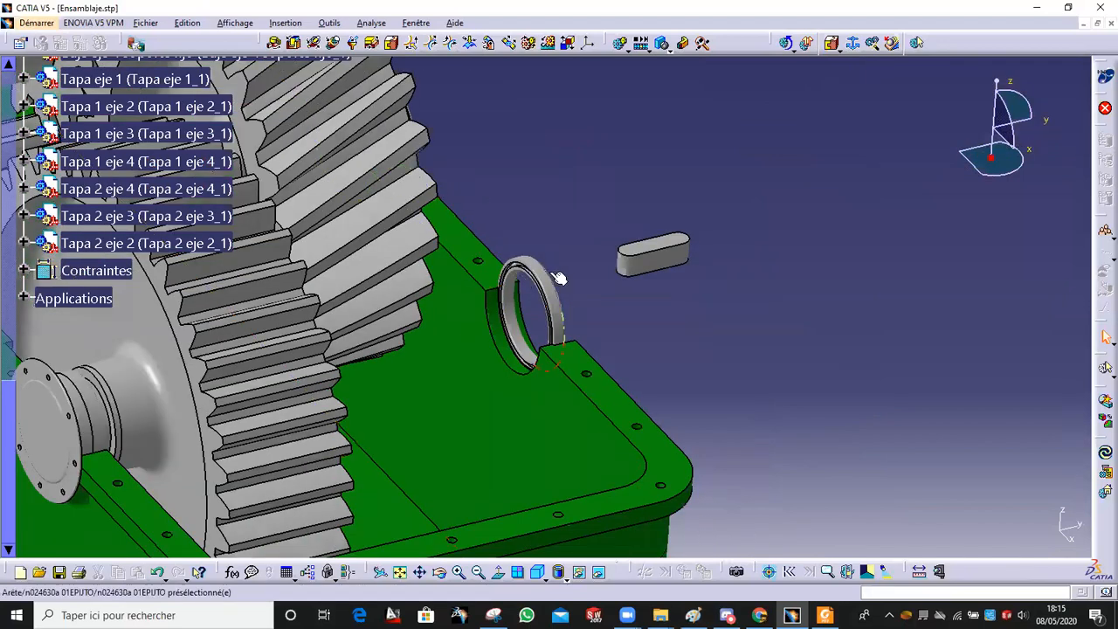
middle_drag(571, 299, 571, 253)
middle_drag(407, 462, 410, 592)
middle_drag(559, 533, 422, 440)
scroll(421, 445, up, 1)
middle_drag(424, 507, 500, 181)
middle_drag(515, 296, 694, 245)
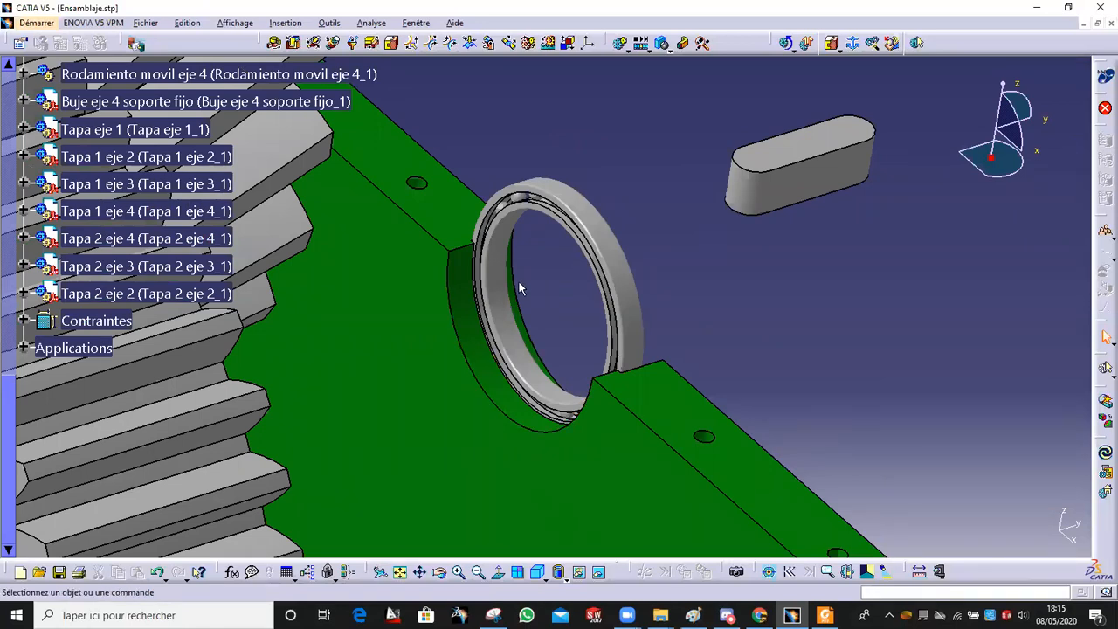
scroll(160, 265, up, 6)
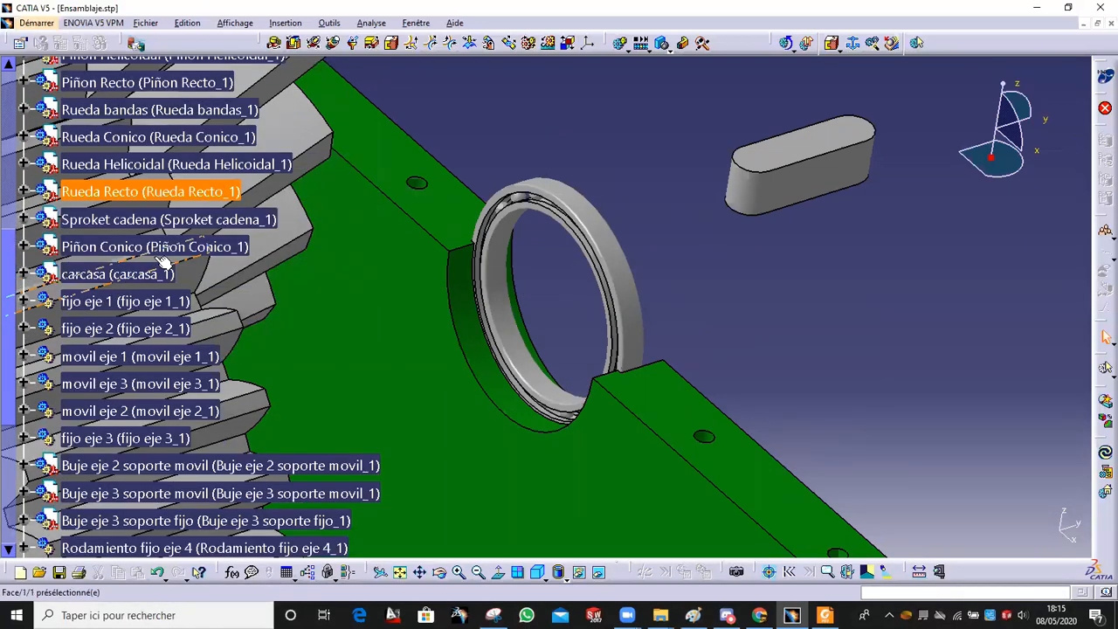
Step: Hide the large spur gear Rueda Recto, the cover Tapa 1 eje 4 and the large helical gear Rueda Helicoidal
middle_drag(399, 219, 399, 349)
middle_drag(292, 259, 450, 259)
right_click(498, 258)
click(511, 302)
right_click(398, 392)
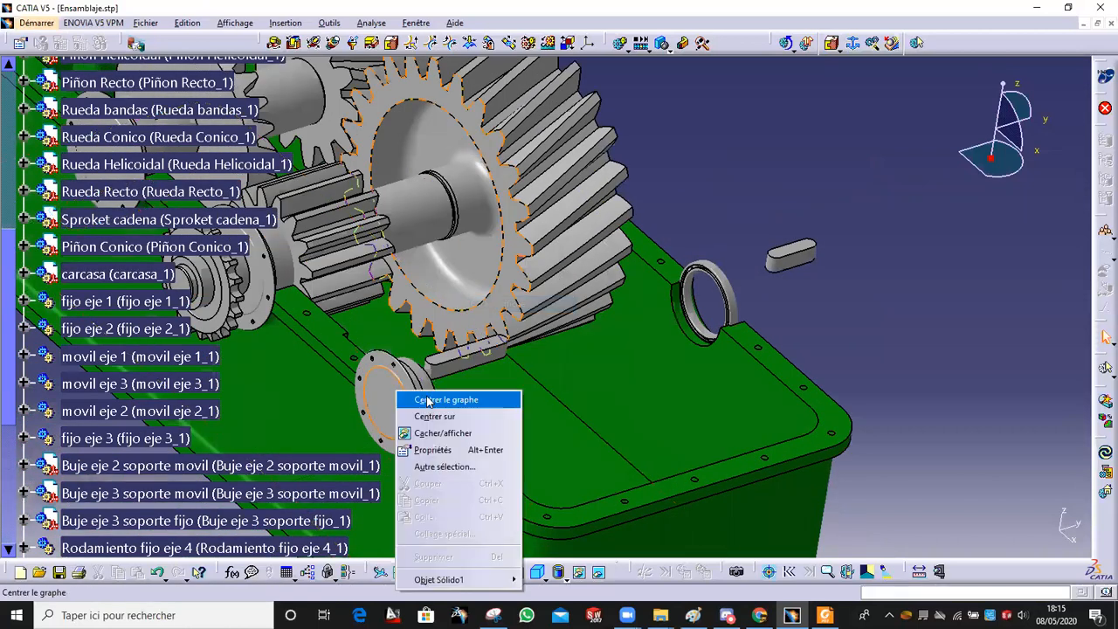
click(437, 432)
right_click(533, 123)
click(579, 164)
Step: Hide the cover Tapa 2 eje 3 and the shaft eje 3
middle_drag(529, 242, 590, 321)
right_click(636, 207)
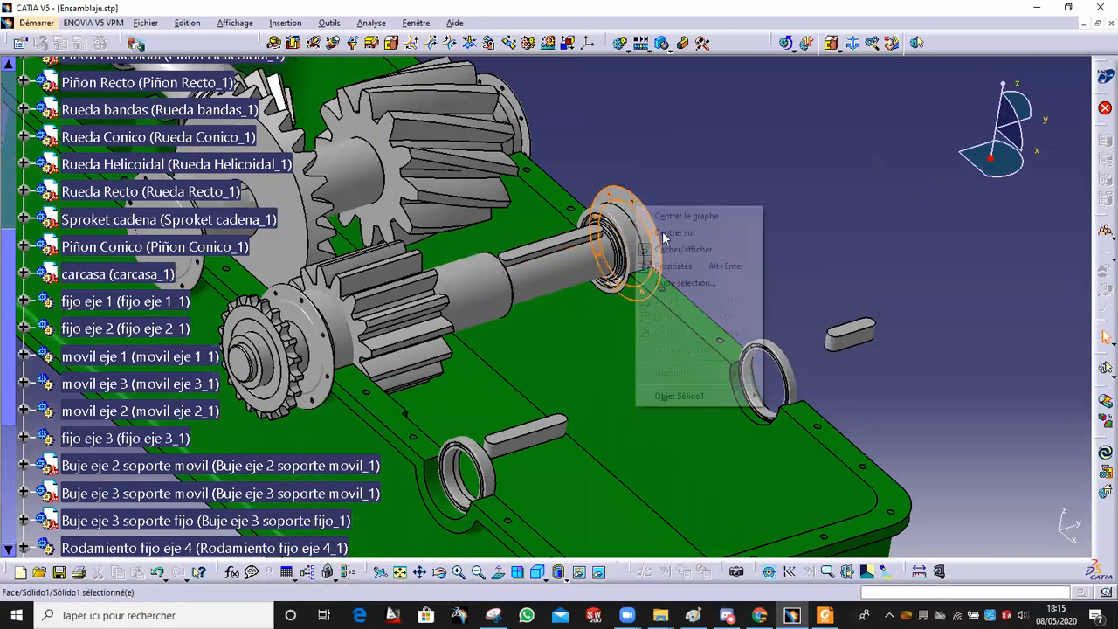
click(677, 249)
right_click(549, 259)
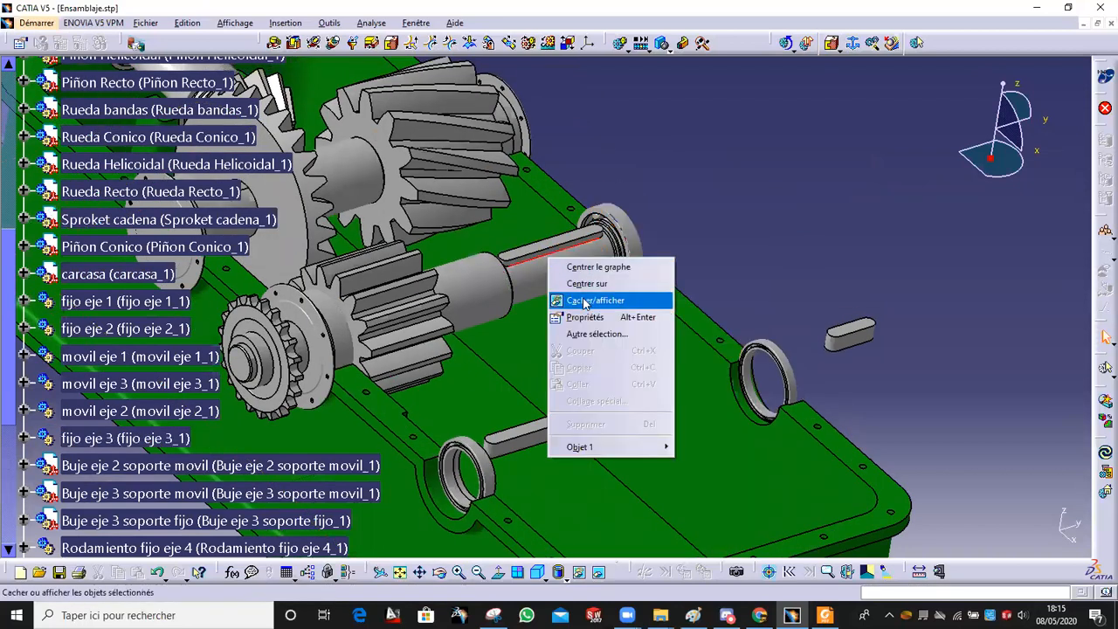
click(584, 300)
Step: Hide the spur pinion Piñon Recto, the cover Tapa 1 eje 3 and the helical pinion Piñon Helicoidal
right_click(390, 306)
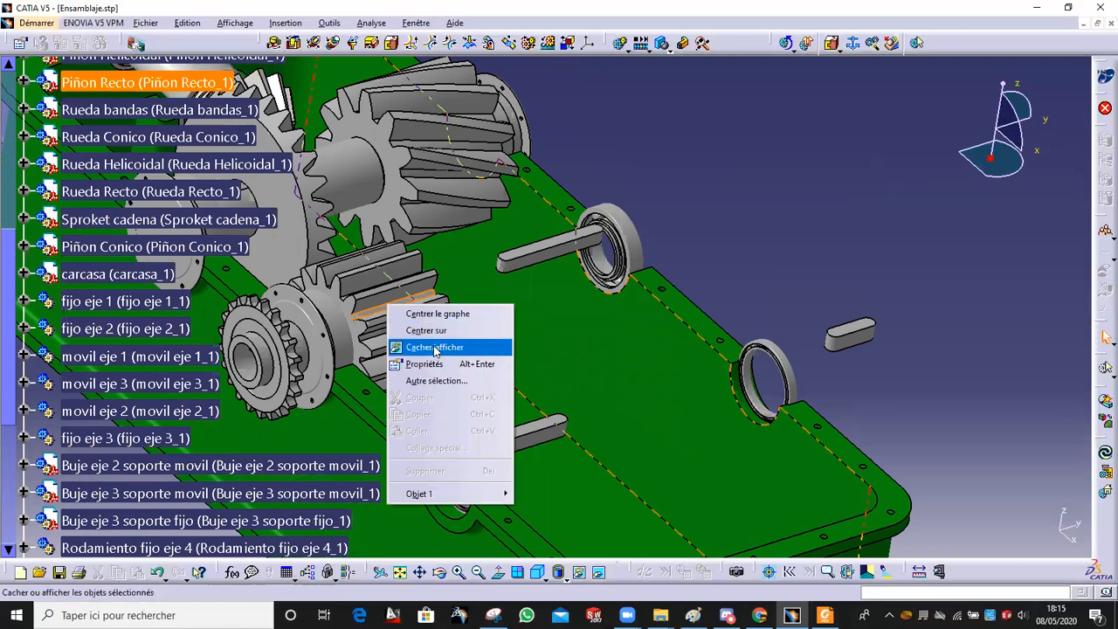
click(435, 347)
right_click(315, 334)
click(369, 377)
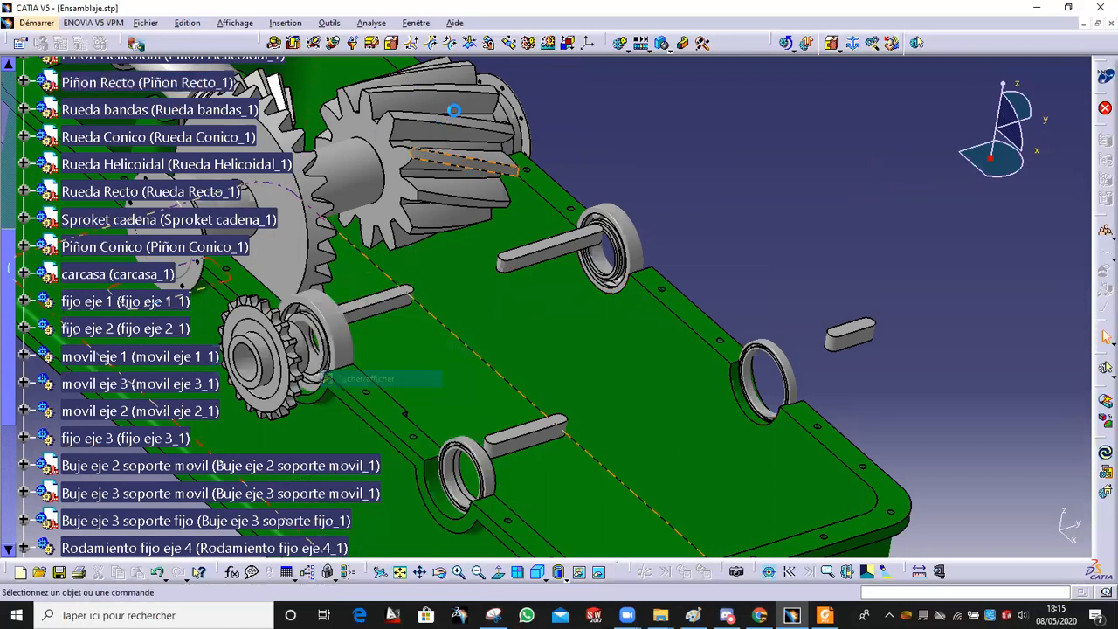
right_click(454, 110)
click(506, 154)
Step: Hide the large bevel gear Rueda Conico and the bevel pinion Piñon Conico
middle_drag(289, 150, 541, 191)
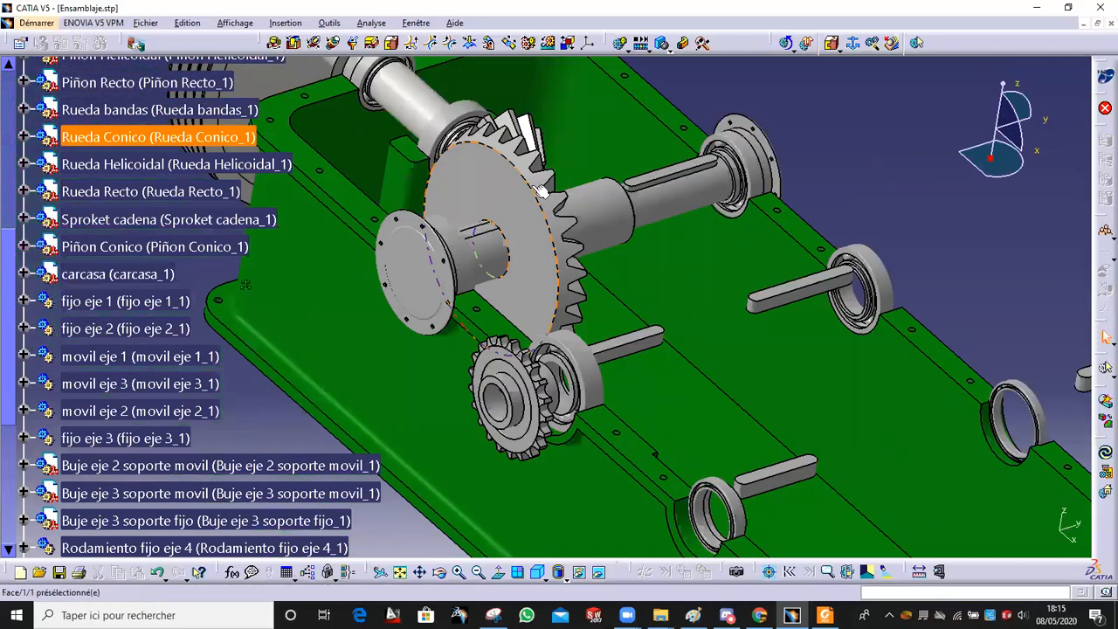
right_click(541, 192)
click(565, 230)
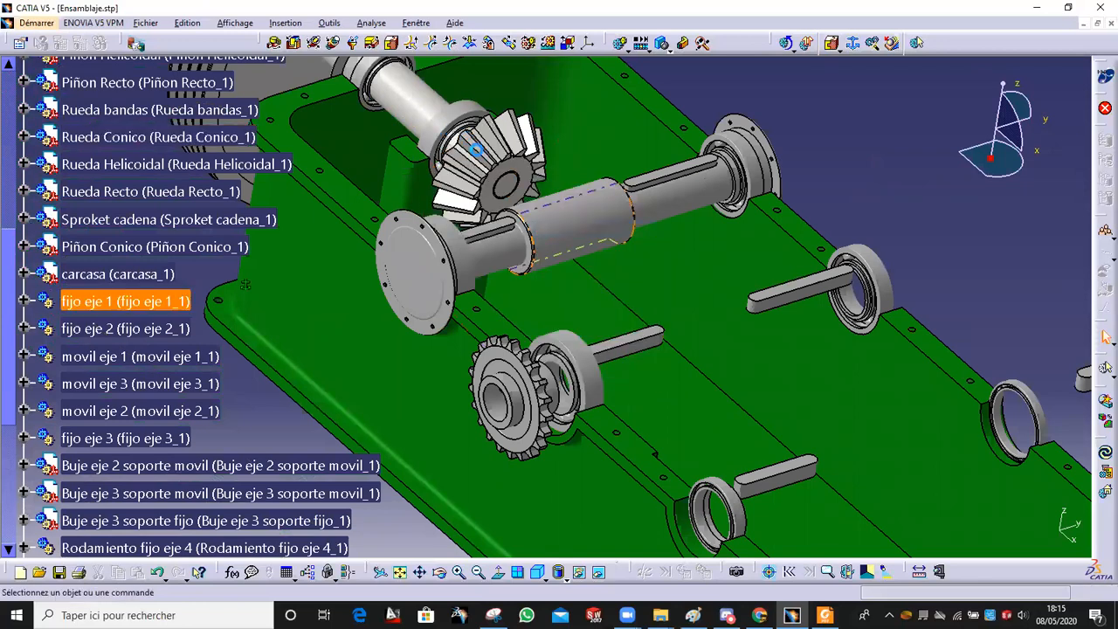
right_click(495, 161)
click(553, 200)
Step: Hide the shaft eje 2 so that its bearings and keys are exposed
middle_drag(406, 102, 456, 210)
scroll(455, 183, up, 1)
middle_drag(512, 188, 445, 62)
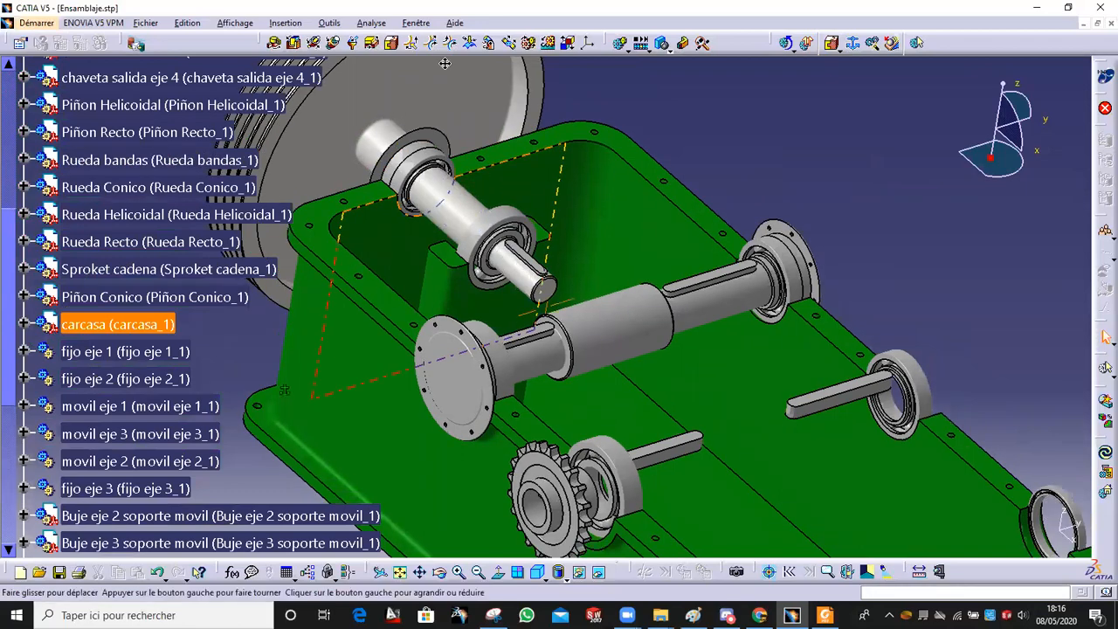
right_click(657, 199)
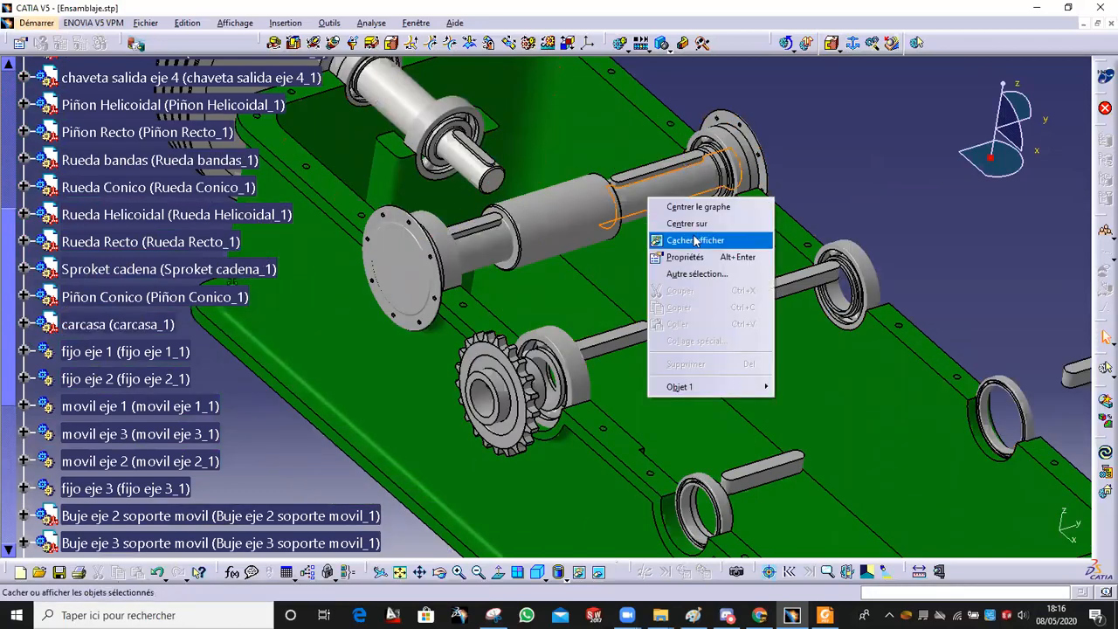
click(676, 241)
Step: Create a rigid joint between the input shaft bearing fijo eje 1 and the housing carcasa
middle_drag(686, 237, 381, 239)
scroll(148, 157, down, 4)
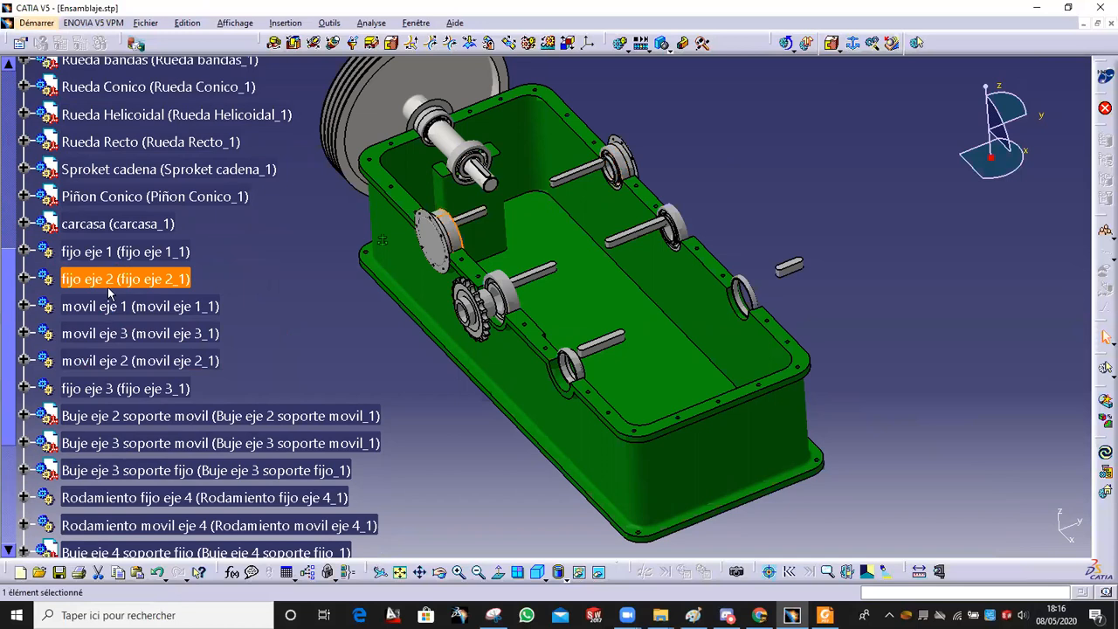
scroll(109, 294, down, 5)
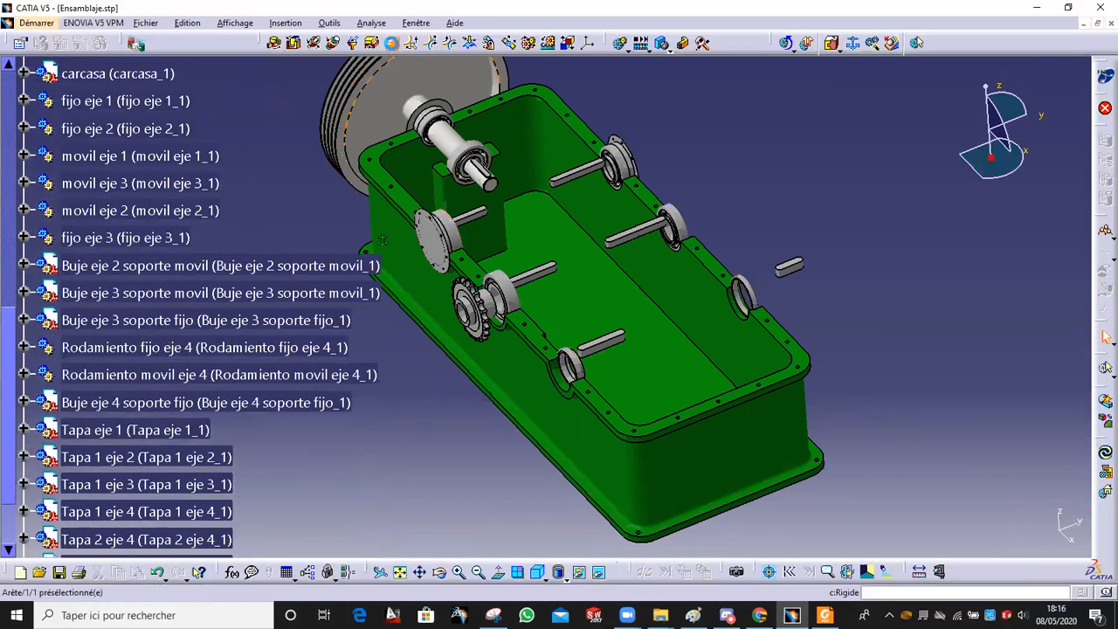
click(126, 102)
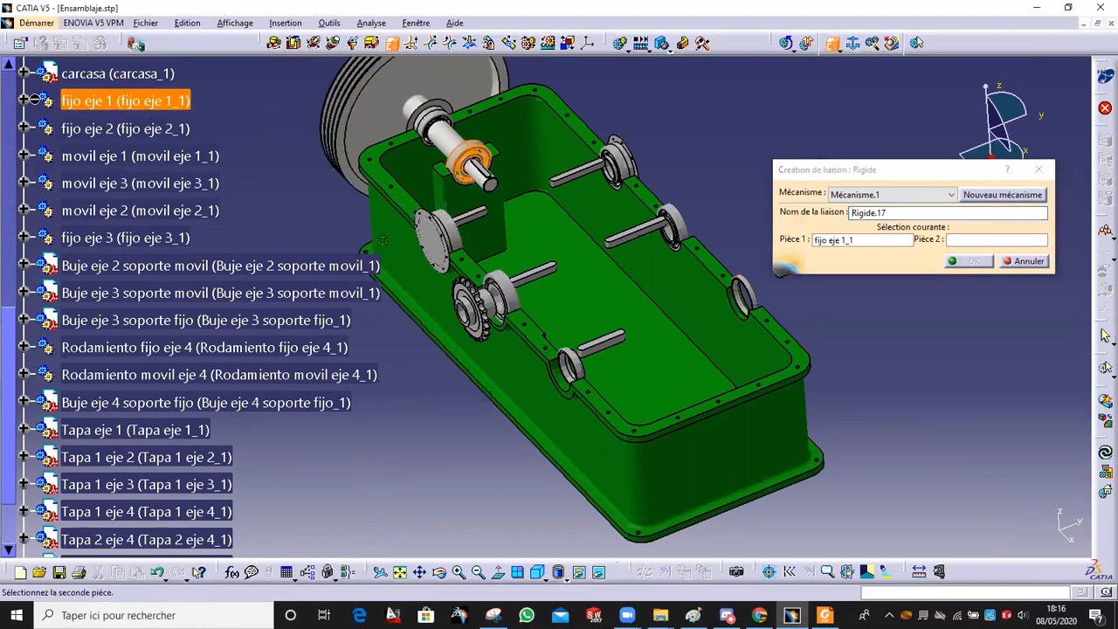
click(418, 270)
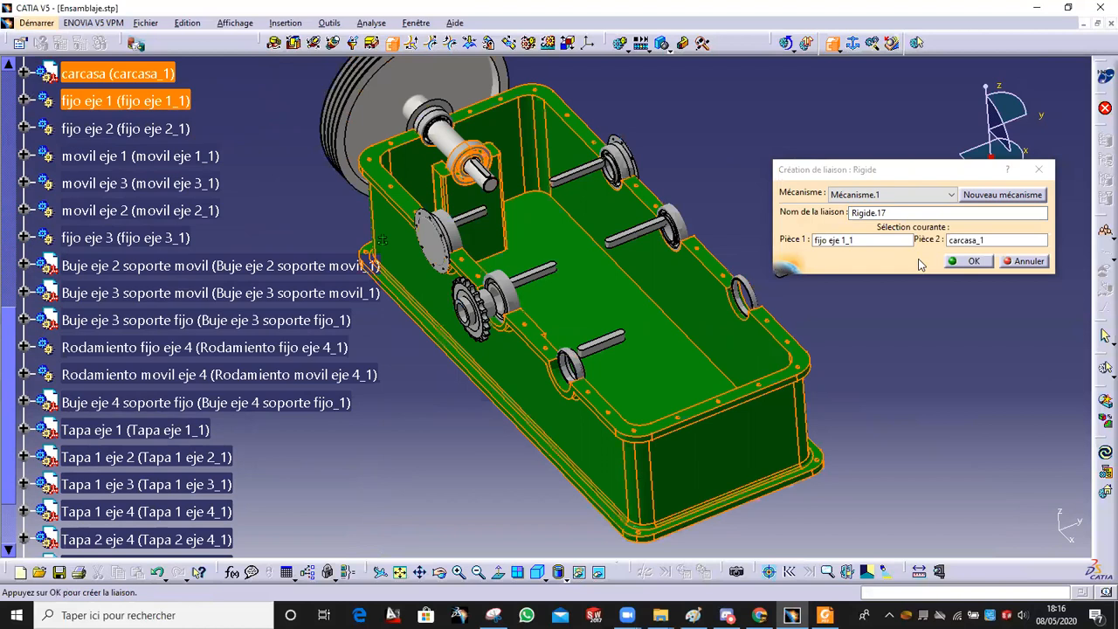
click(969, 260)
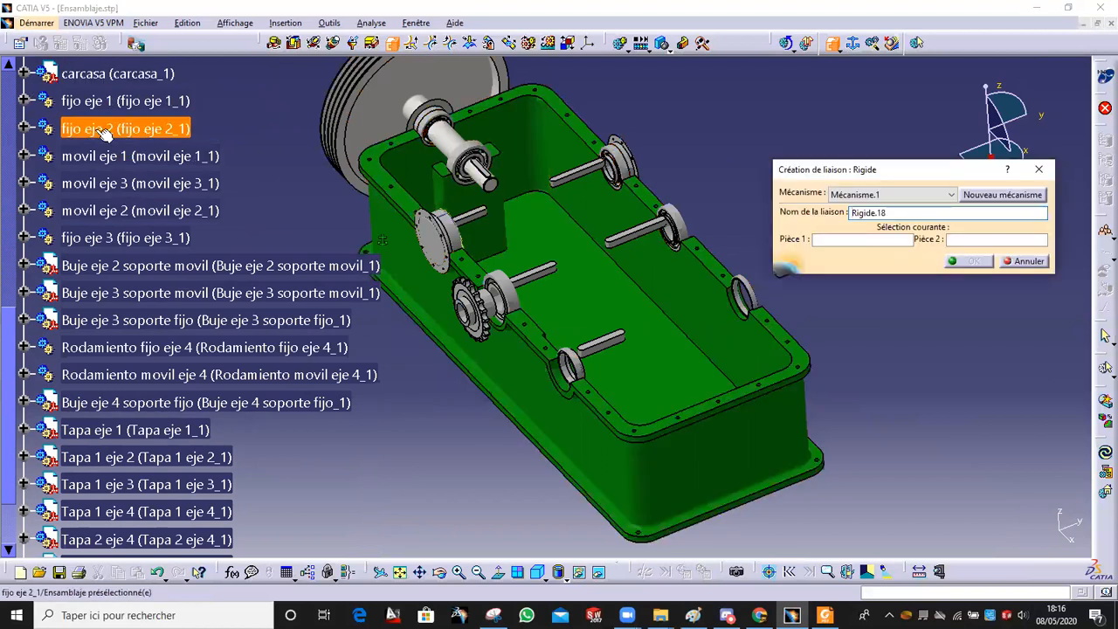
Step: Create rigid joints fixing the bearings fijo eje 2 and movil eje 1 to the housing carcasa
click(453, 331)
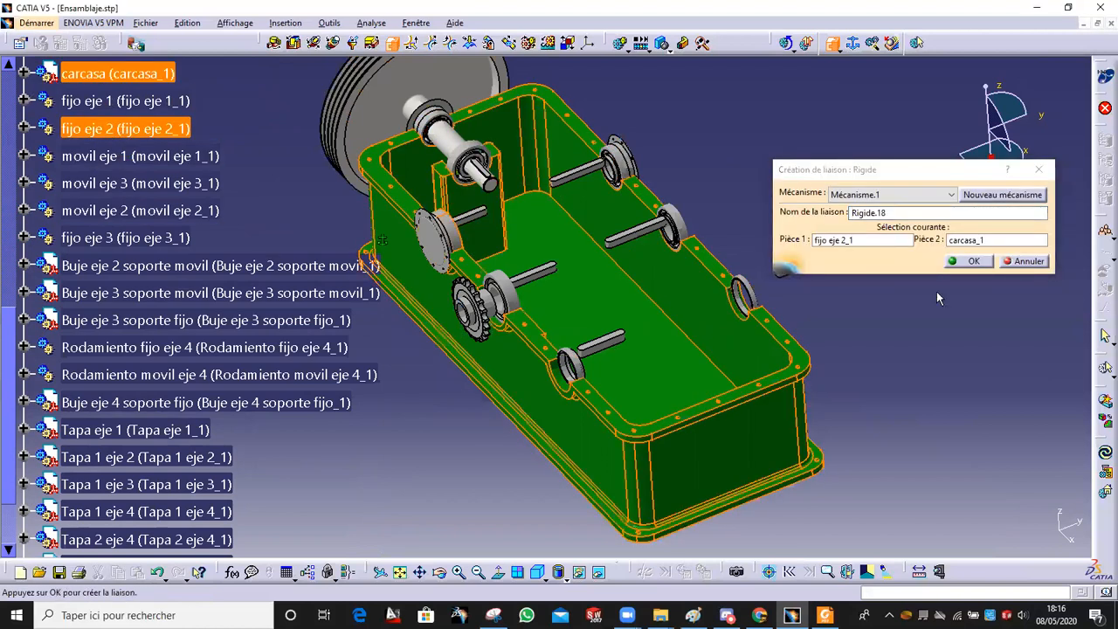
click(974, 262)
click(131, 156)
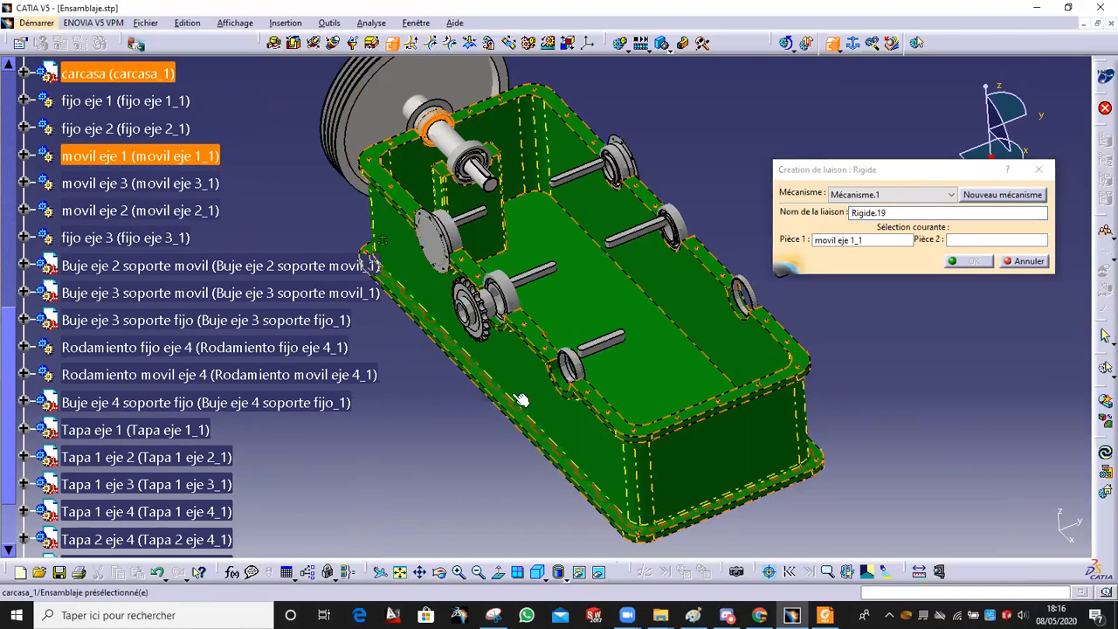
click(858, 330)
click(966, 260)
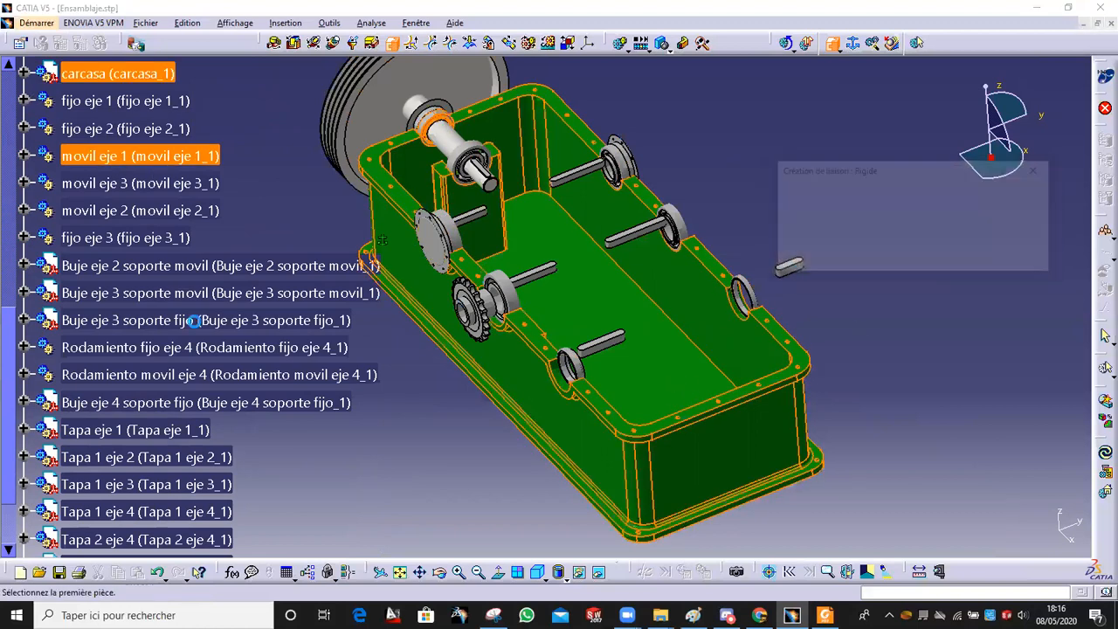
Step: Create rigid joints fixing the bearings movil eje 3 and movil eje 2 to the housing carcasa
click(615, 282)
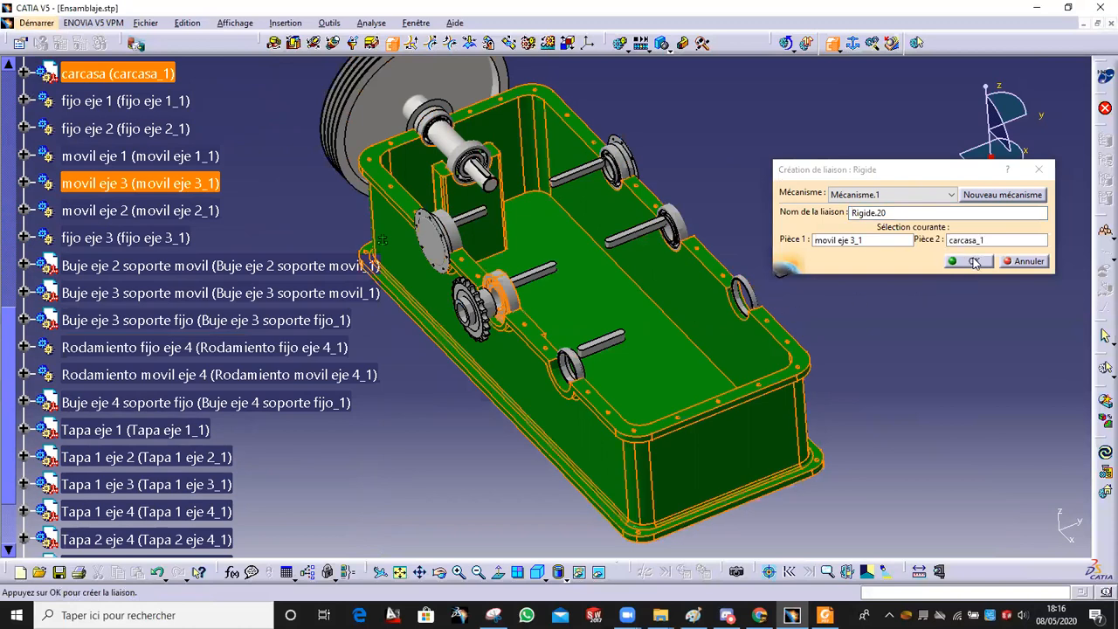
click(971, 260)
click(140, 210)
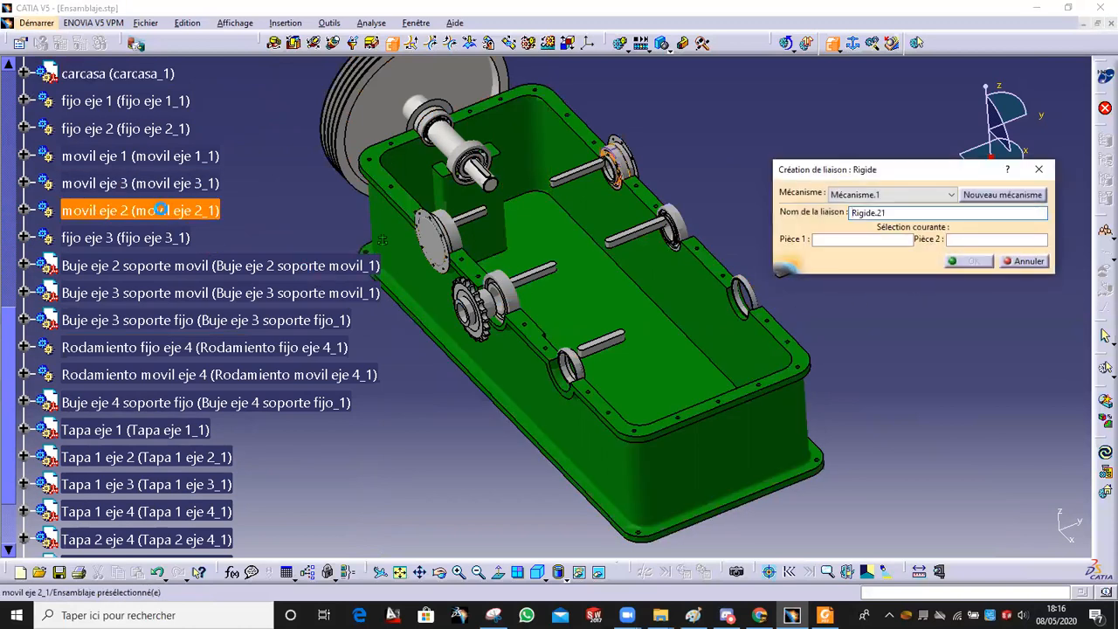
click(687, 349)
click(967, 263)
Step: Create a rigid joint between the bearing fijo eje 3 and the housing carcasa
click(144, 241)
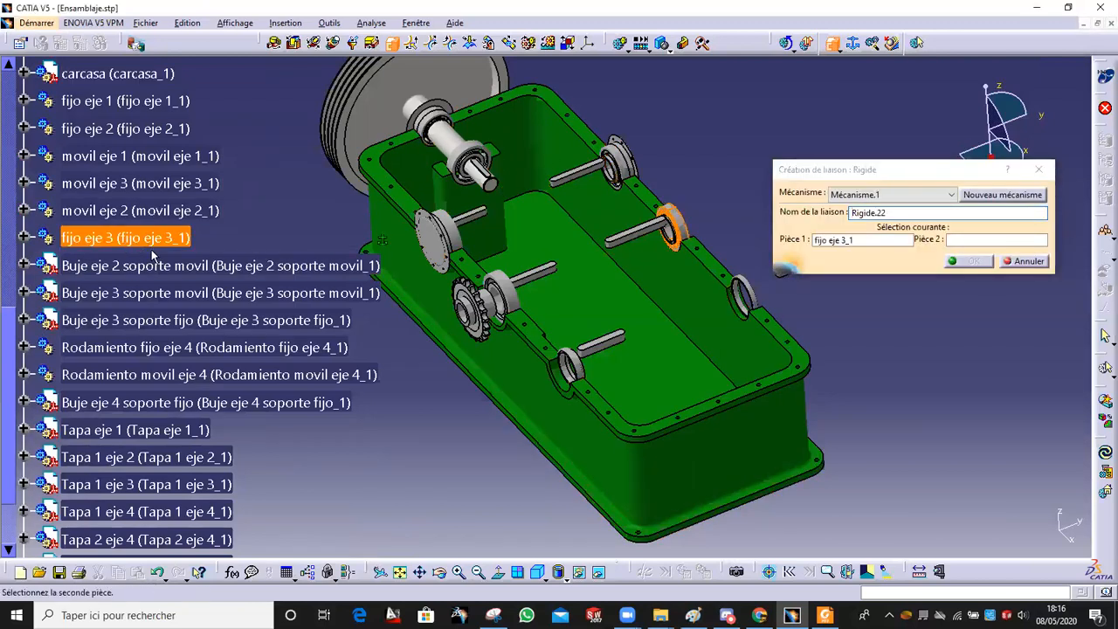
click(698, 353)
click(972, 261)
Step: Create rigid joints fixing Rodamiento fijo eje 4 and Rodamiento movil eje 4 to the housing carcasa, and end the rigid joint command
click(166, 348)
click(758, 358)
click(970, 261)
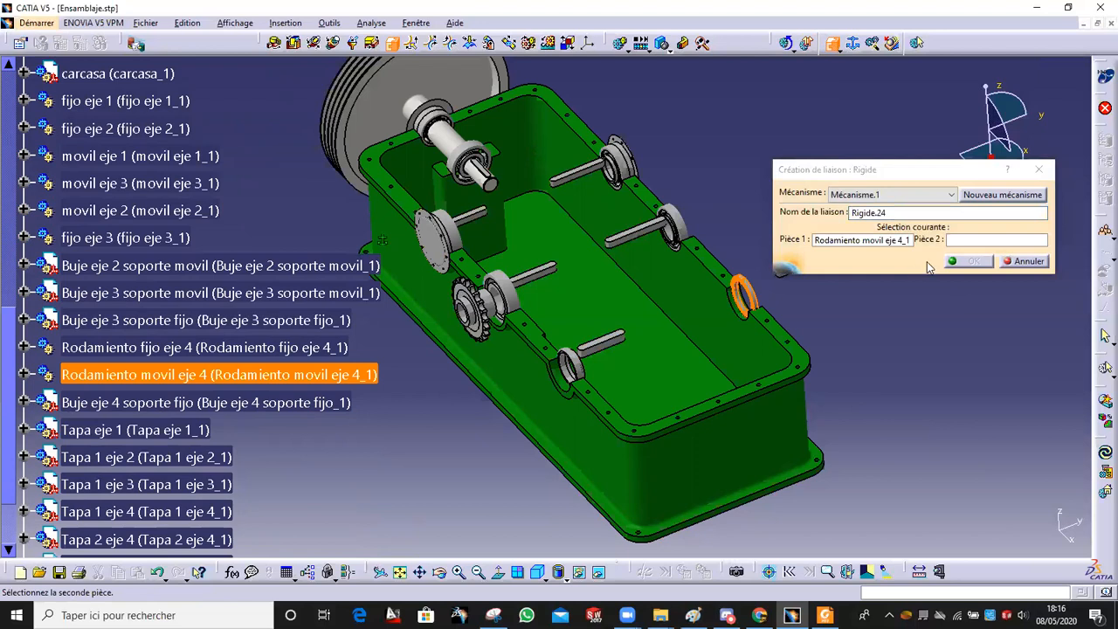
click(774, 359)
click(970, 261)
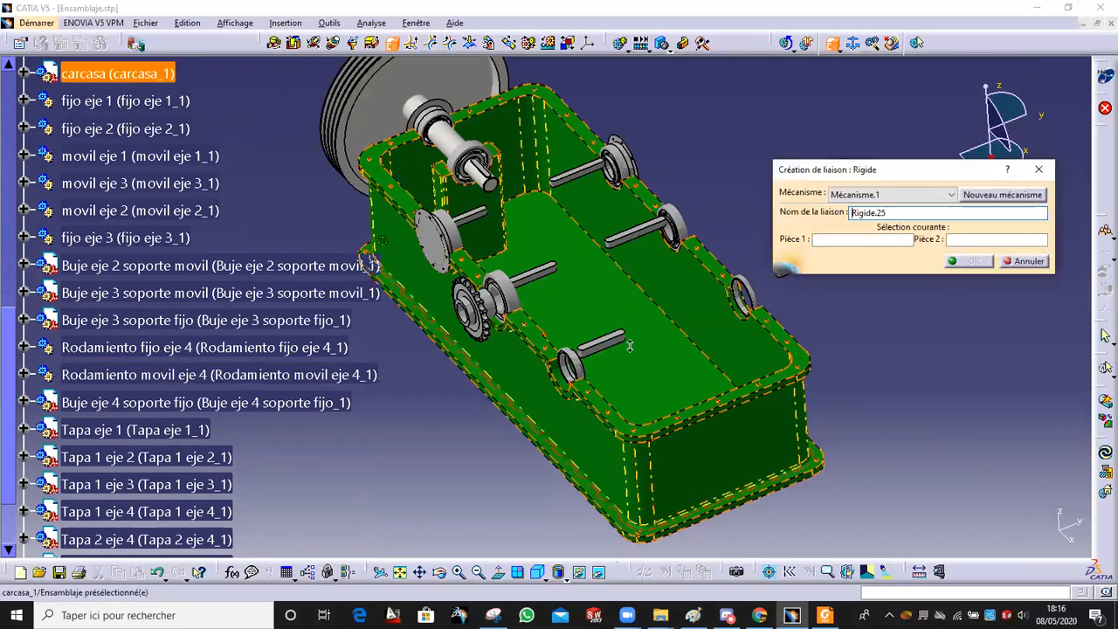
click(1018, 261)
Step: Switch to the hidden-object space and restore the large spur gear Rueda Recto and its shaft eje 4
middle_drag(546, 451, 577, 487)
middle_drag(517, 435, 639, 456)
click(599, 572)
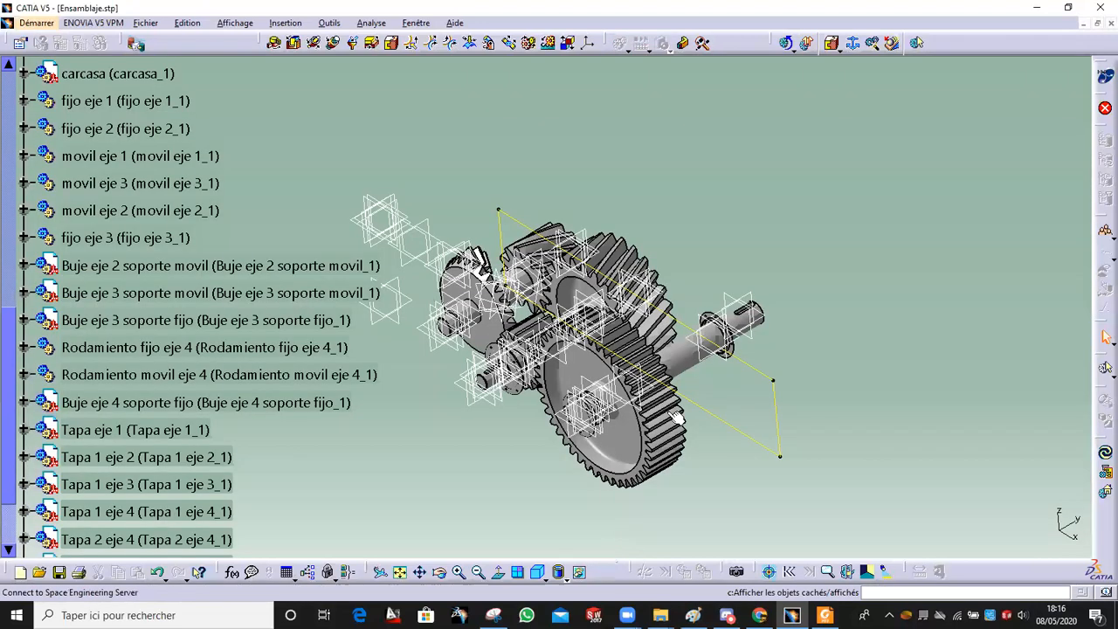
right_click(661, 421)
click(716, 268)
ctrl+middle_drag(787, 532, 891, 454)
right_click(896, 456)
click(945, 297)
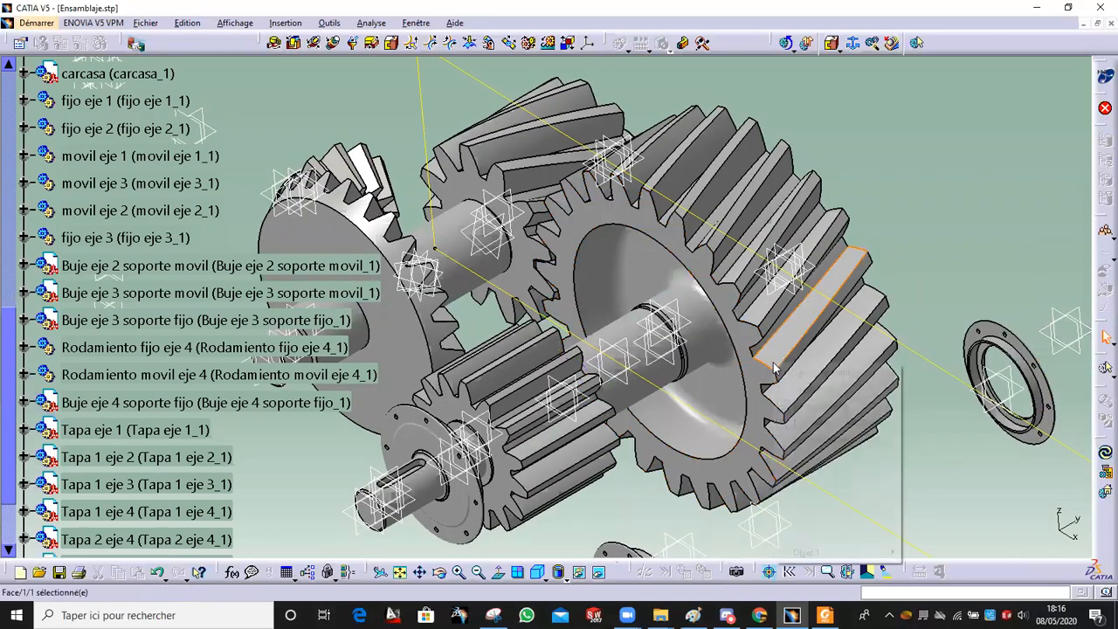
Step: Restore the hidden large helical gear Rueda Helicoidal and its shaft eje 3
right_click(775, 365)
click(827, 411)
right_click(662, 372)
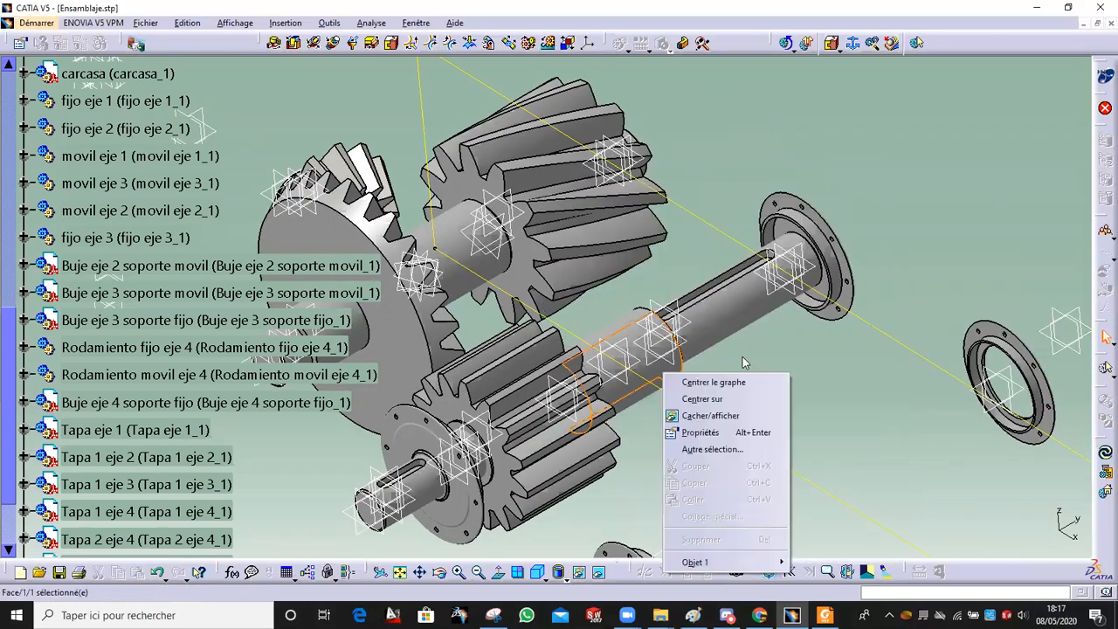
click(703, 411)
Step: Restore the hidden bearing covers Tapa 2 eje 3 and Tapa 2 eje 4
right_click(841, 282)
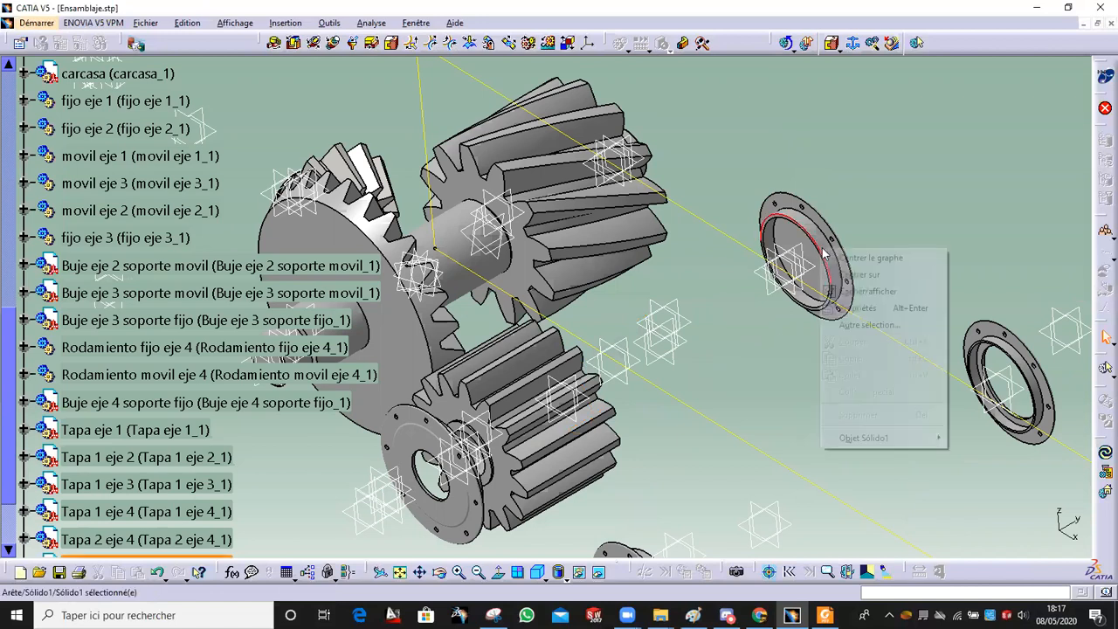
click(852, 292)
right_click(1038, 350)
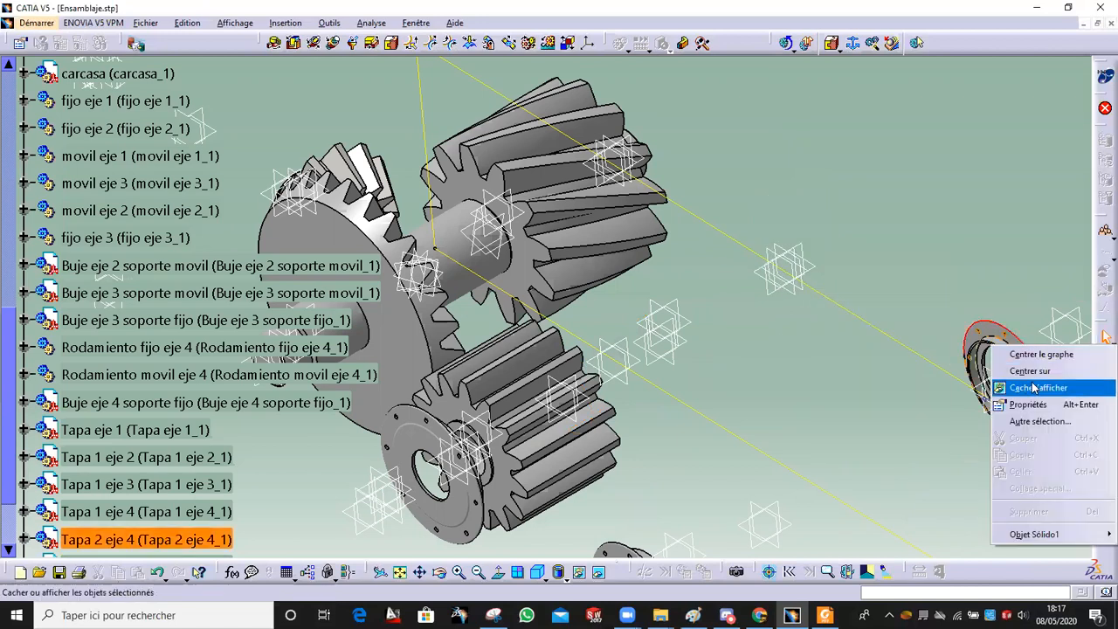
click(1036, 387)
Step: Restore the hidden helical pinion Piñon Helicoidal and its shaft eje 2
right_click(601, 222)
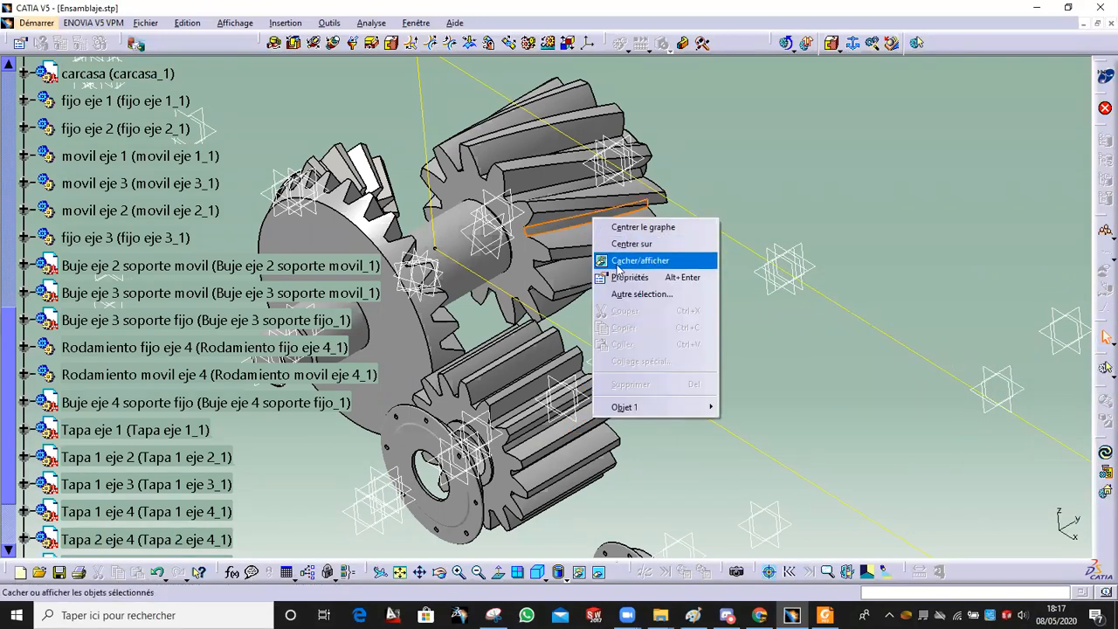
click(621, 259)
right_click(482, 267)
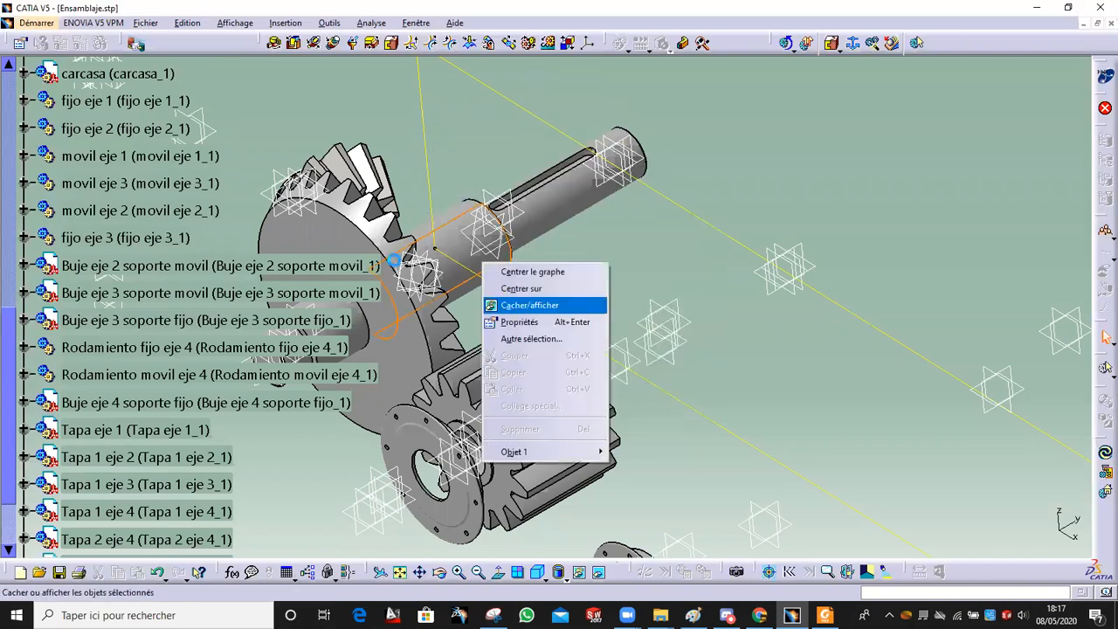
click(529, 305)
Step: Restore the hidden large bevel gear Rueda Conico and the bevel pinion Piñon Conico
right_click(425, 337)
click(461, 379)
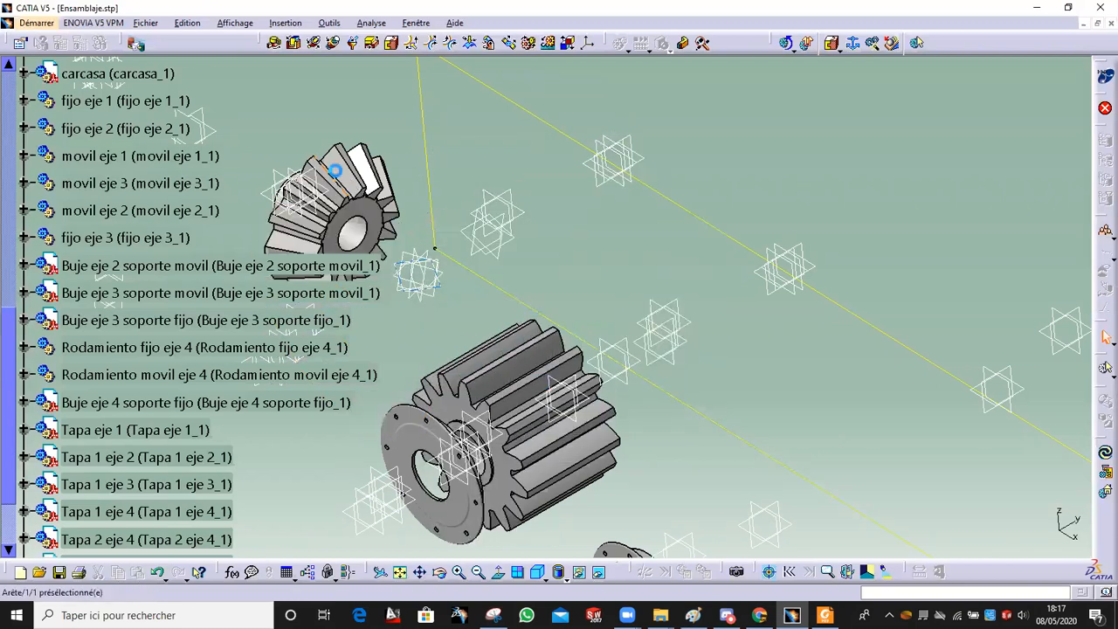
right_click(405, 244)
Step: Restore the hidden spur pinion Piñon Recto and the cover Tapa 1 eje 3
right_click(508, 388)
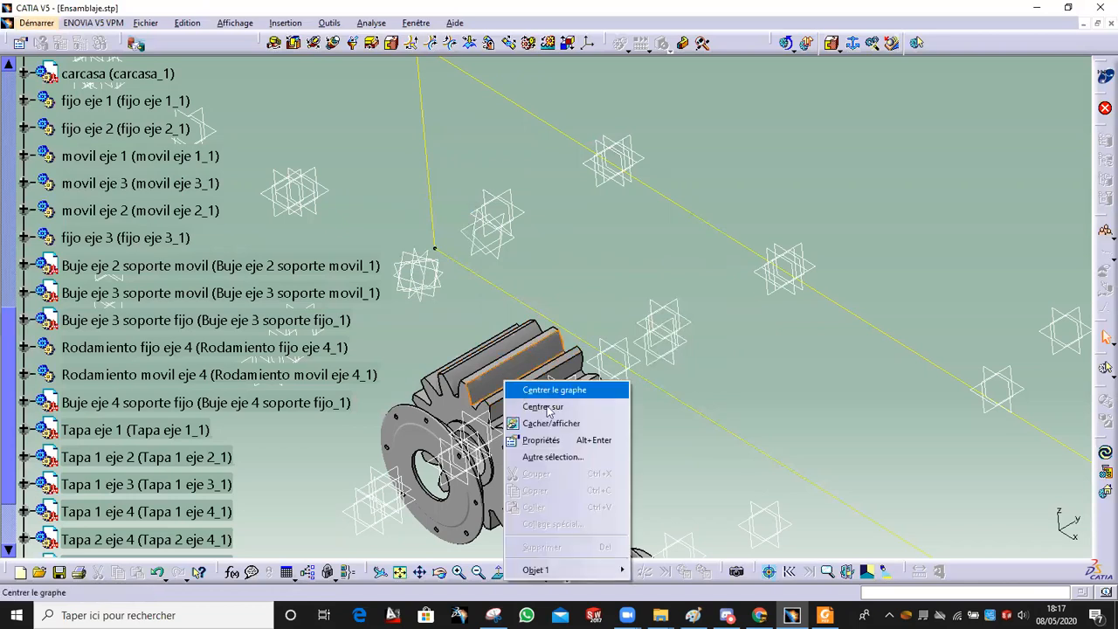
click(533, 423)
right_click(423, 438)
click(463, 277)
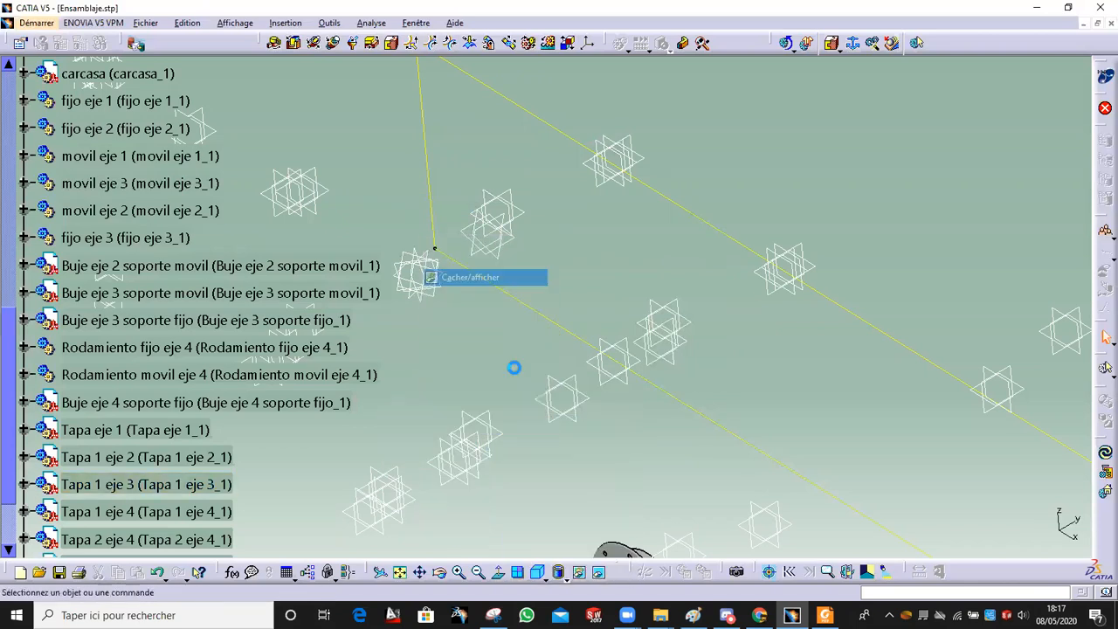
Step: Restore the hidden cover Tapa 1 eje 4 and return to the visible-object space
scroll(545, 392, up, 1)
middle_drag(543, 392, 530, 148)
right_click(614, 310)
click(661, 336)
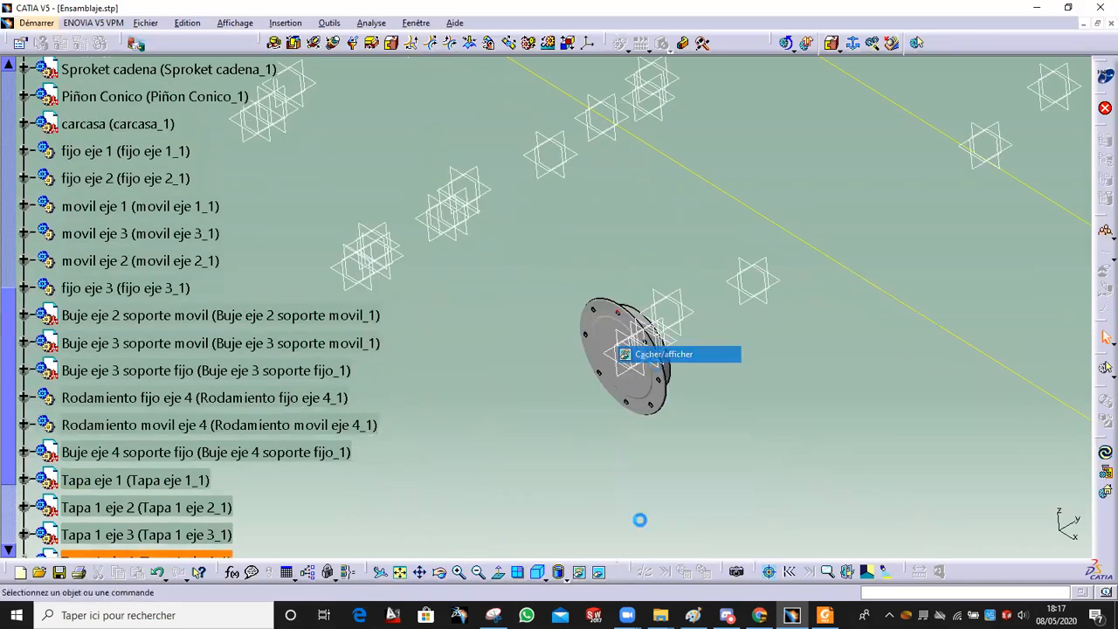
click(600, 572)
Step: Start a revolute joint and hide the cover Tapa 1 eje 4 to expose the housing bore and the shaft end
middle_drag(509, 310, 594, 218)
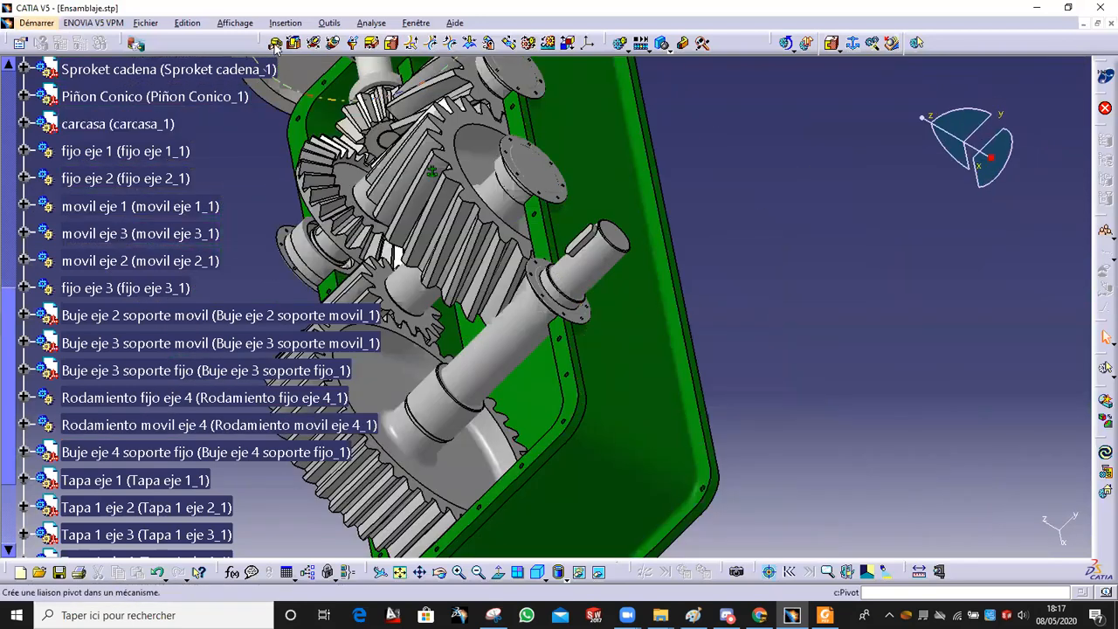
middle_drag(367, 166, 672, 111)
middle_drag(314, 369, 569, 262)
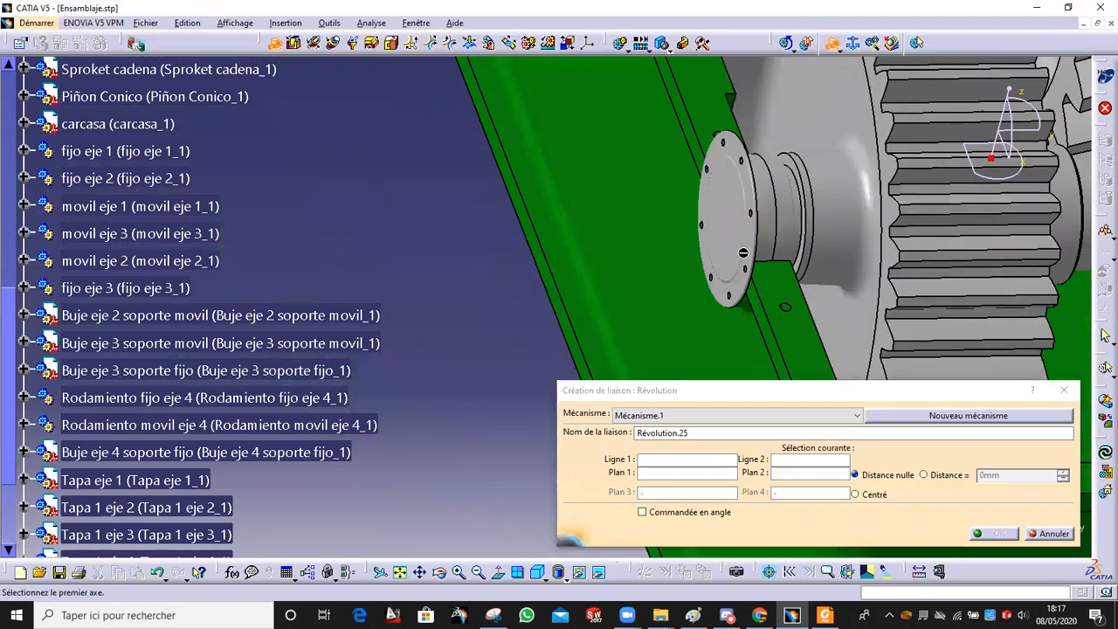
right_click(743, 202)
click(780, 247)
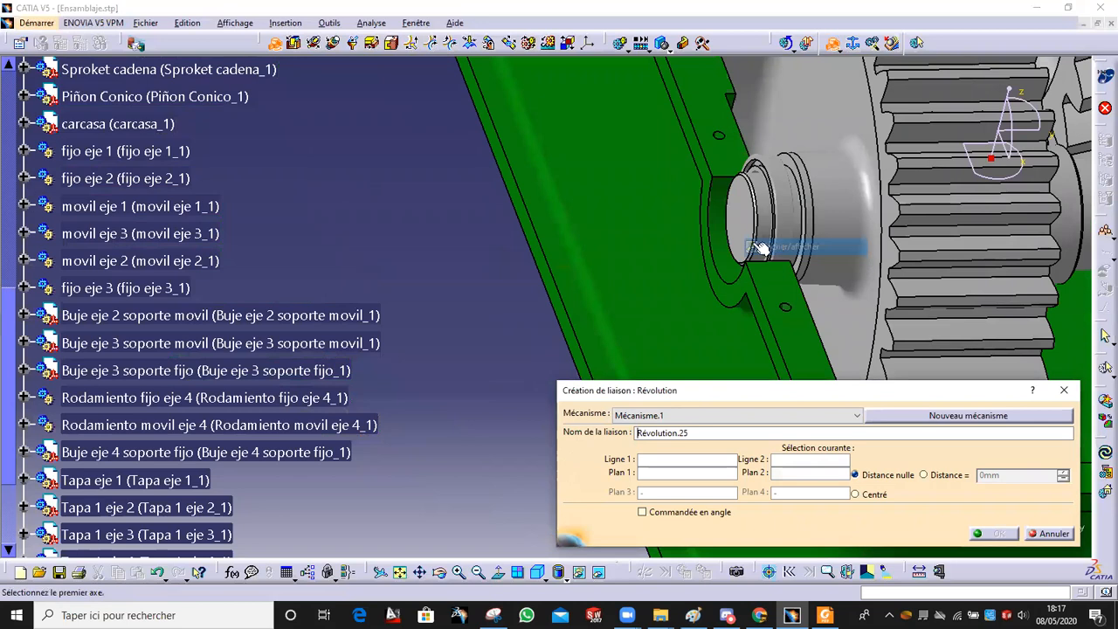
Step: Create a revolute joint between the housing carcasa and shaft eje 4 from their axes and end planes, using the plane distance option
click(724, 257)
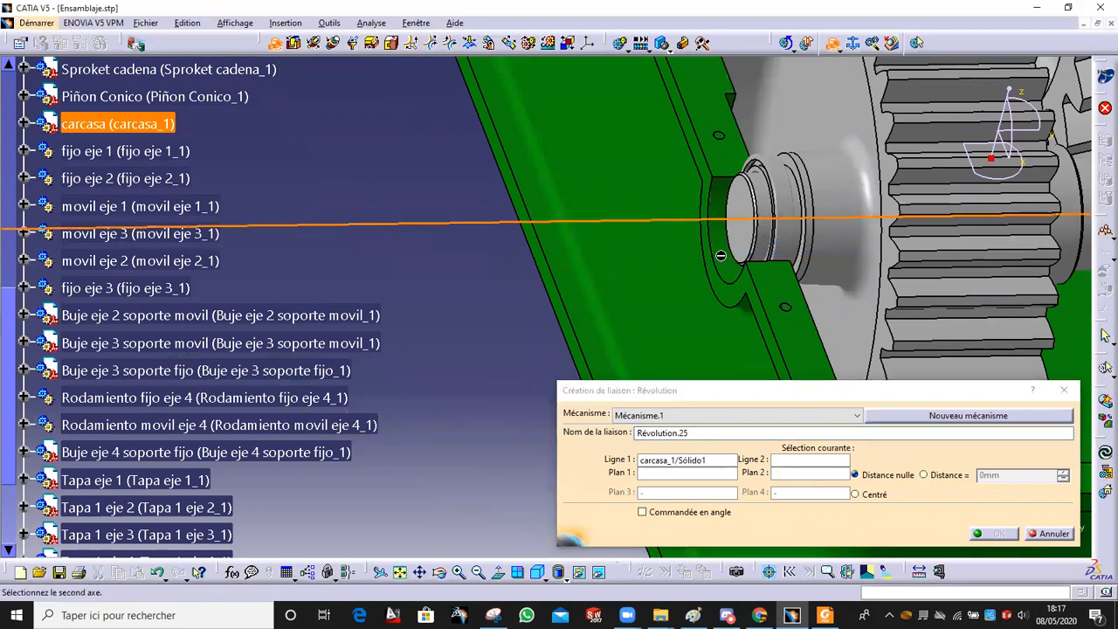
middle_drag(730, 235, 686, 234)
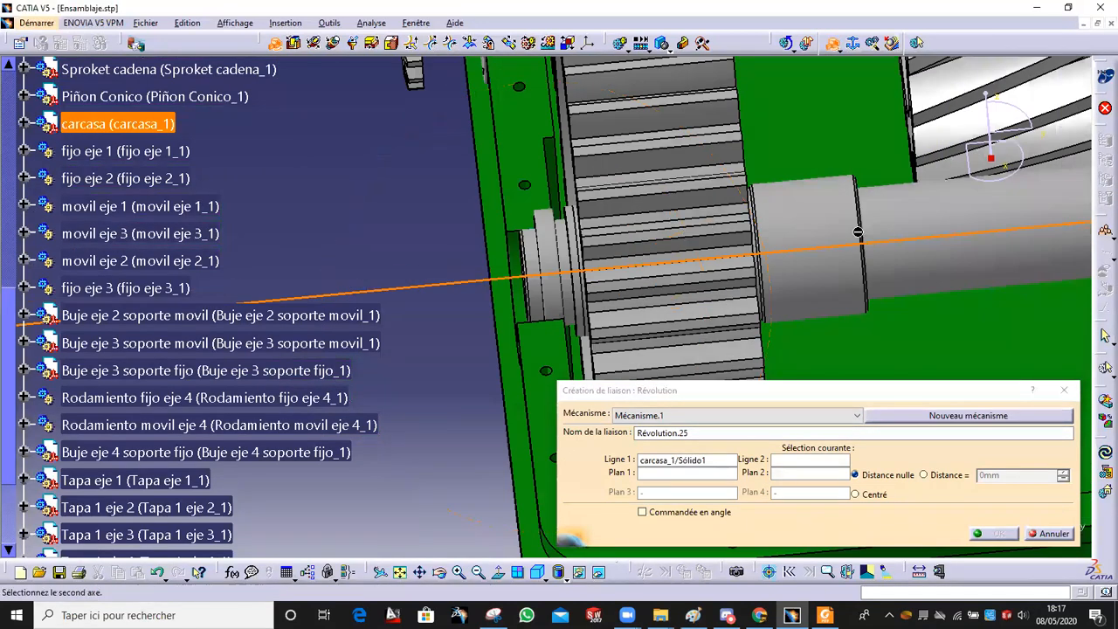
middle_drag(698, 263, 726, 340)
click(689, 292)
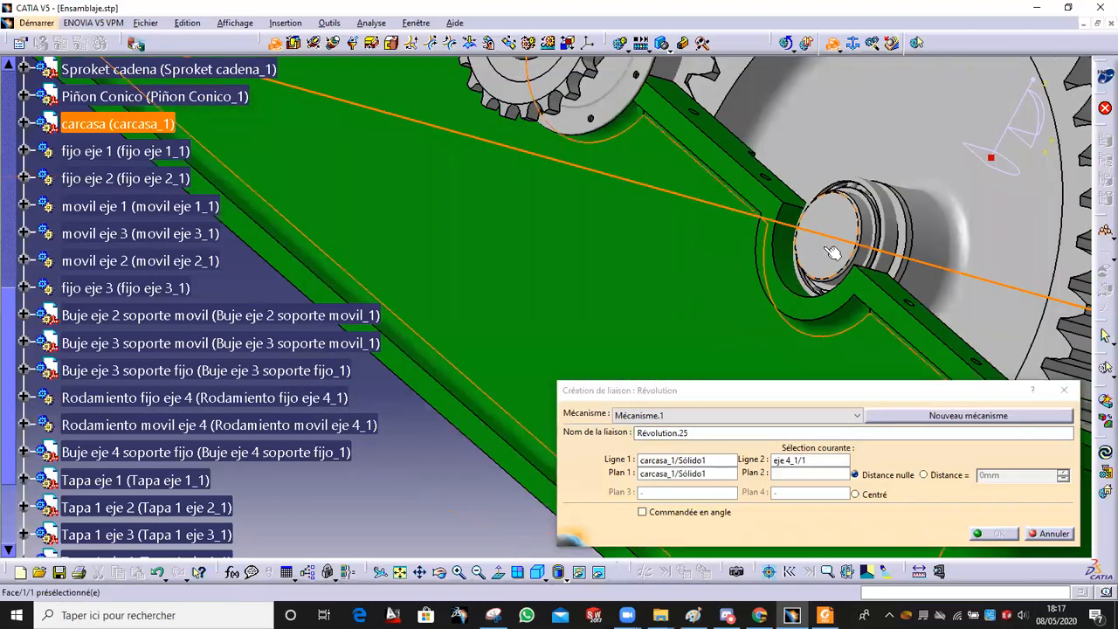
click(924, 475)
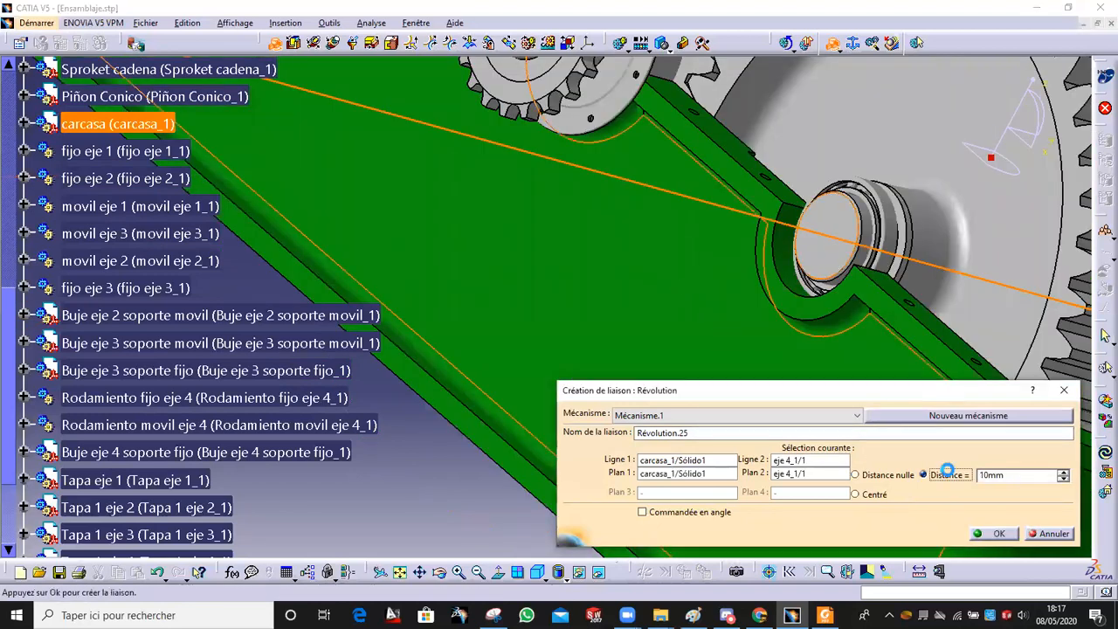
click(996, 532)
Step: Pick the axis of shaft eje 3 for another revolute joint and hide the cover Tapa 1 eje 3
middle_drag(807, 257, 559, 306)
middle_drag(640, 307, 583, 256)
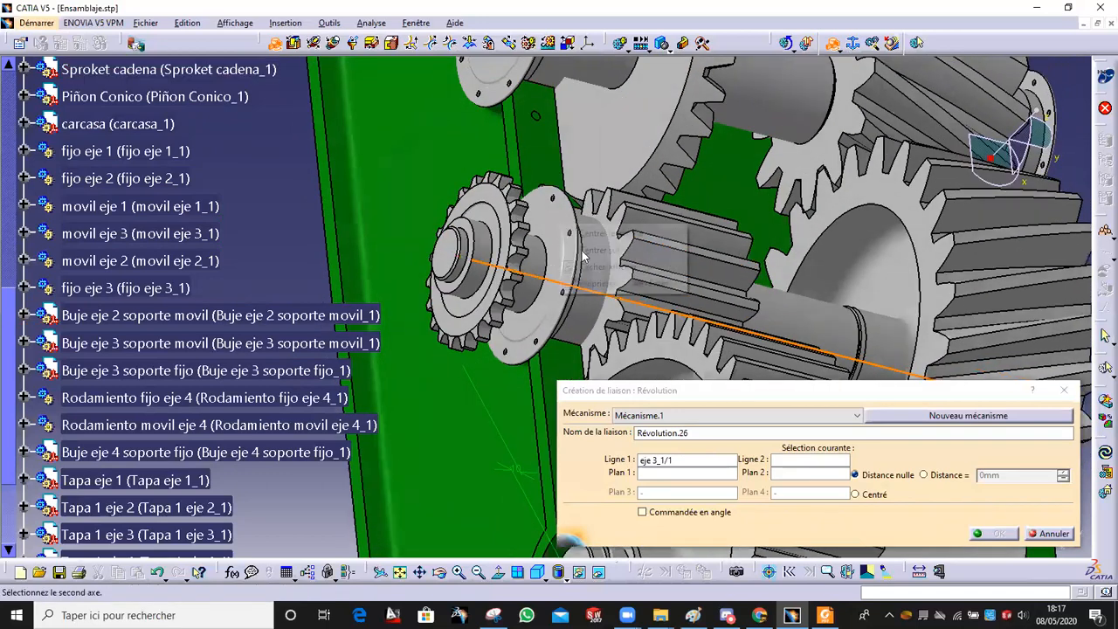
click(590, 267)
Step: Complete the revolute joint of shaft eje 3 with the housing's bore axis, housing and shaft planes and the distance option, and end the command
middle_drag(501, 324, 504, 137)
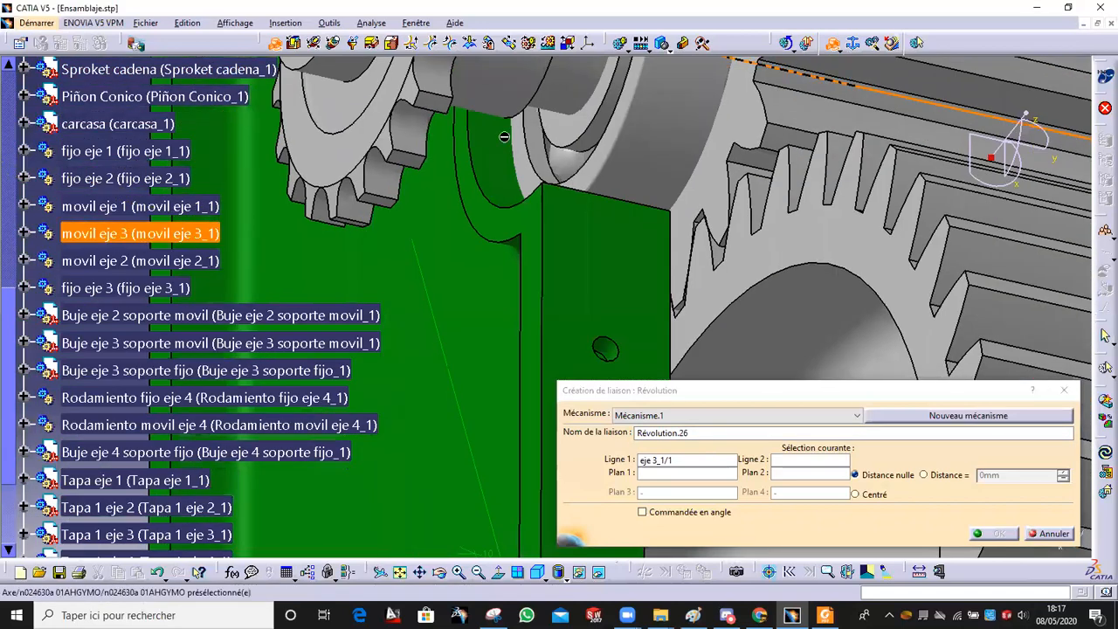
middle_drag(525, 174, 556, 292)
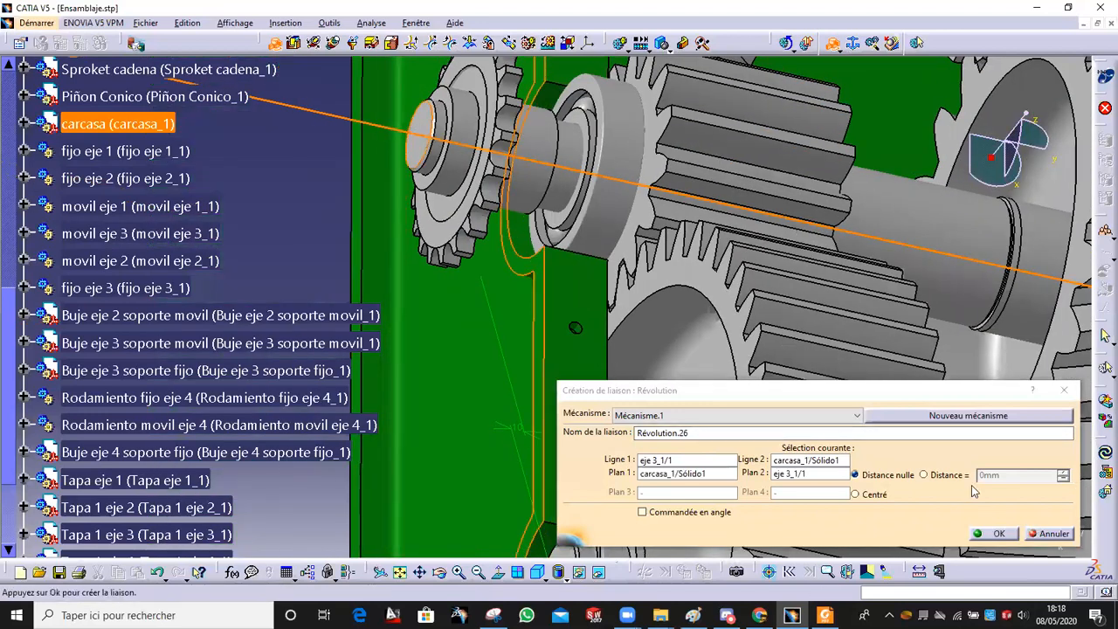
click(948, 474)
click(999, 533)
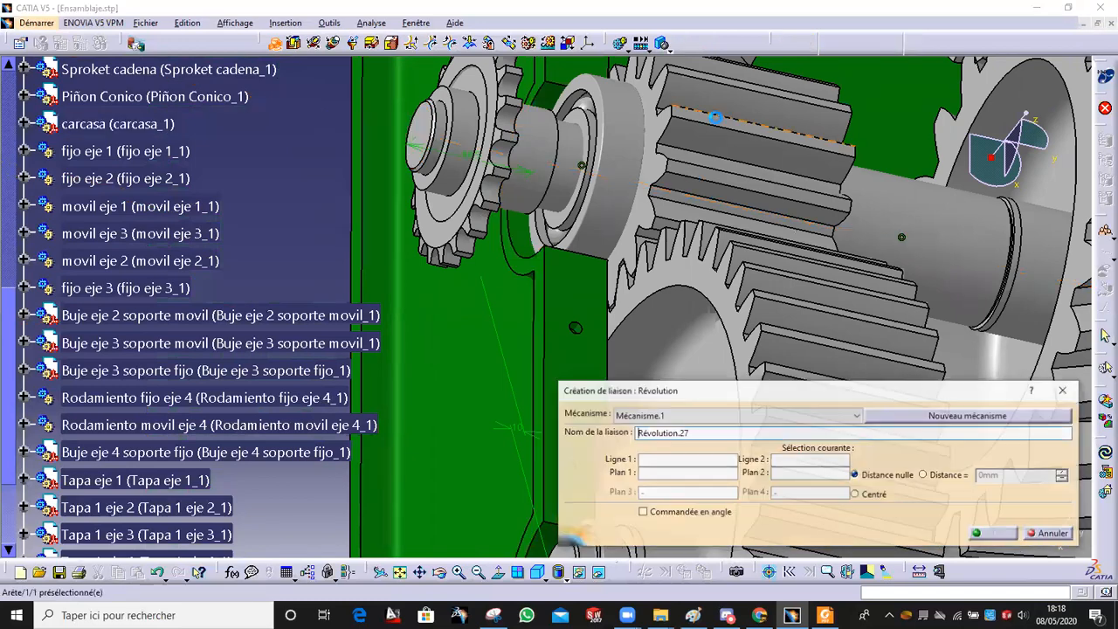
middle_drag(686, 188, 686, 228)
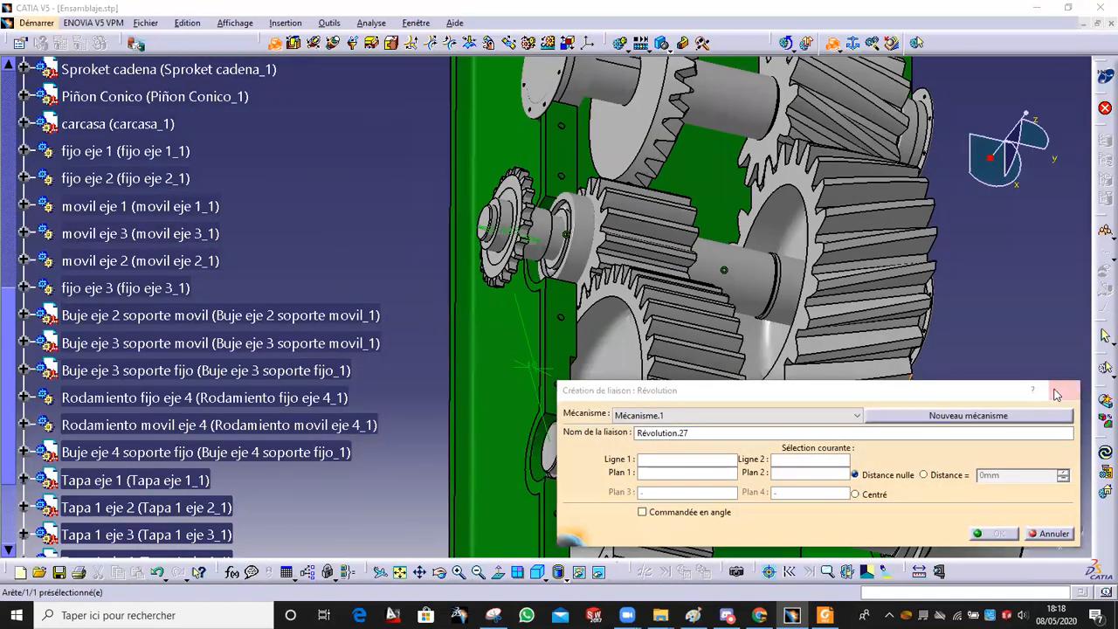
click(1055, 395)
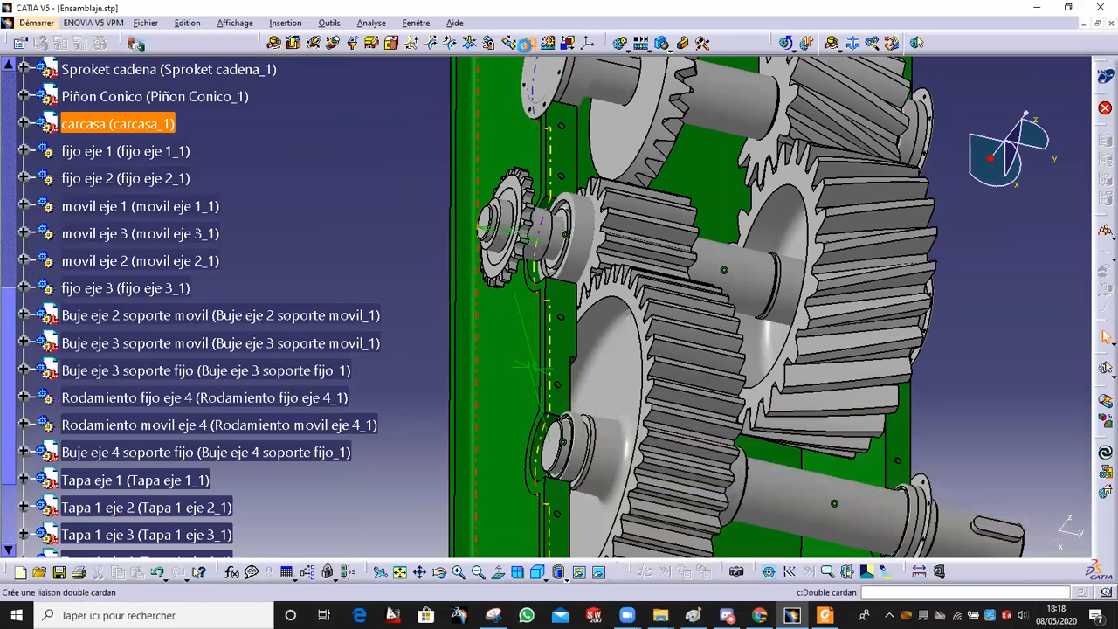
Step: Create a gear joint in Mécanisme.1 between the revolute joints of shafts eje 4 and eje 3
click(524, 43)
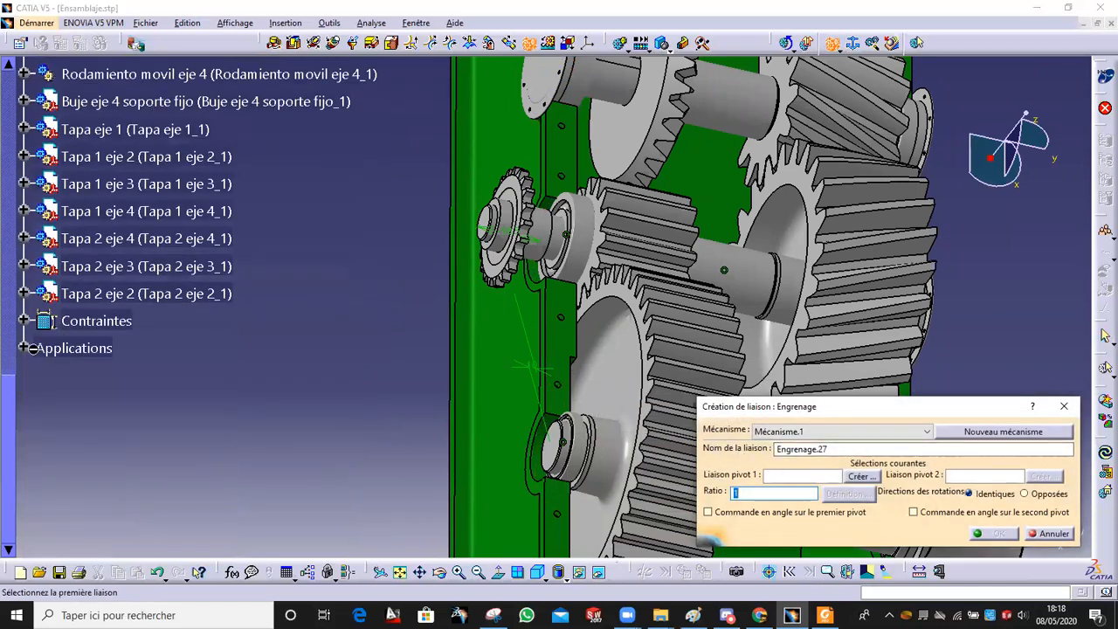
click(24, 348)
click(62, 403)
click(82, 281)
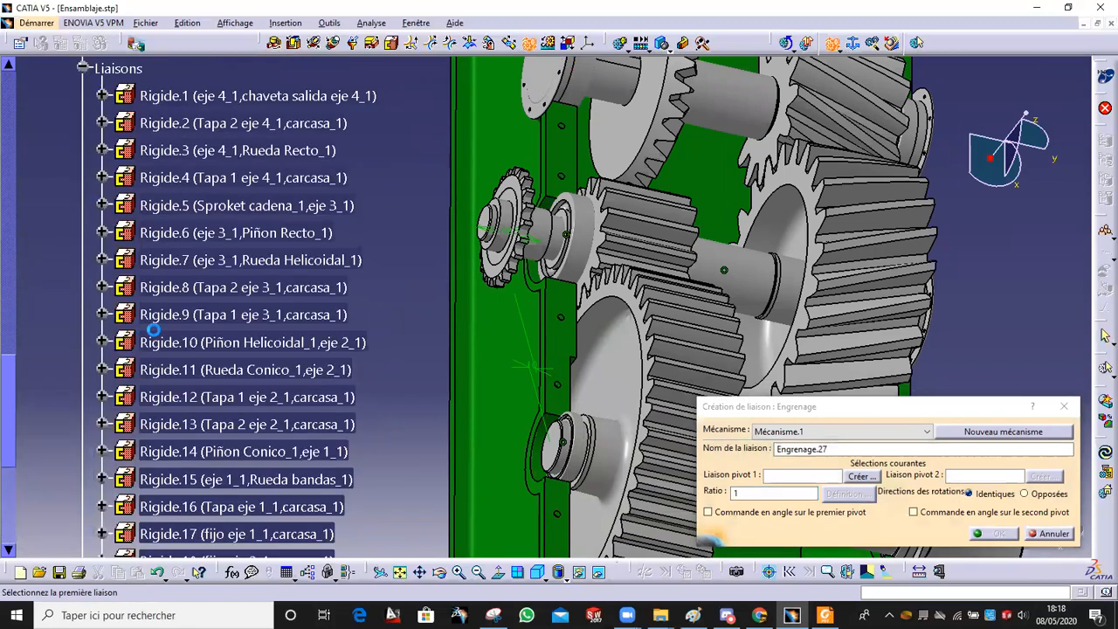
scroll(161, 314, down, 7)
click(220, 203)
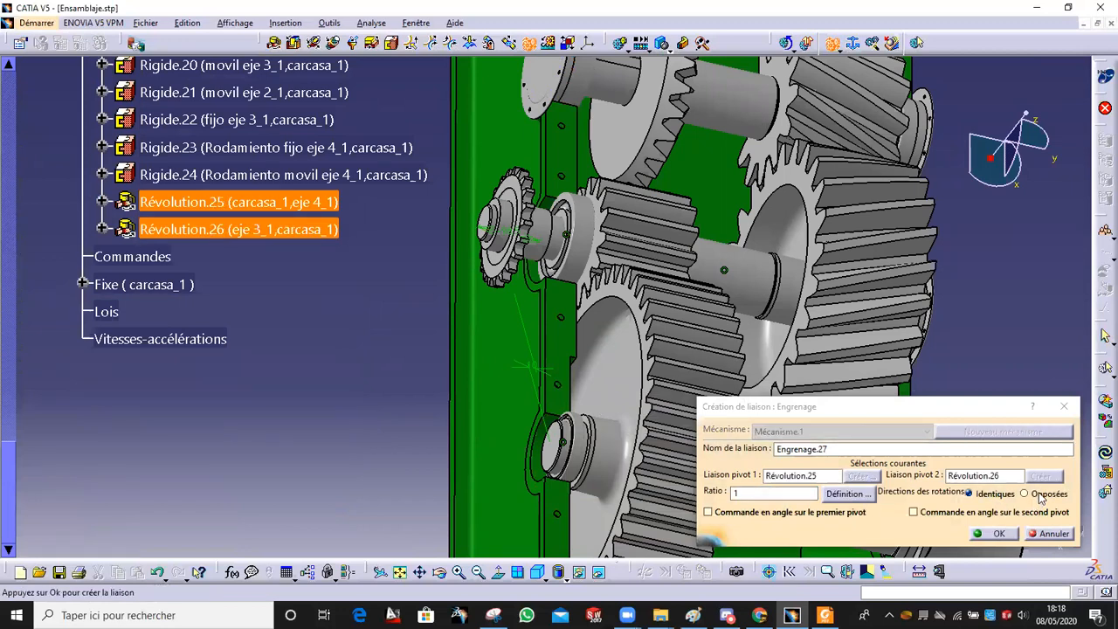
click(1004, 535)
Step: Hide the end cover of shaft eje 3 on the helical gear side to expose its bearing and shaft end
middle_drag(535, 249, 693, 130)
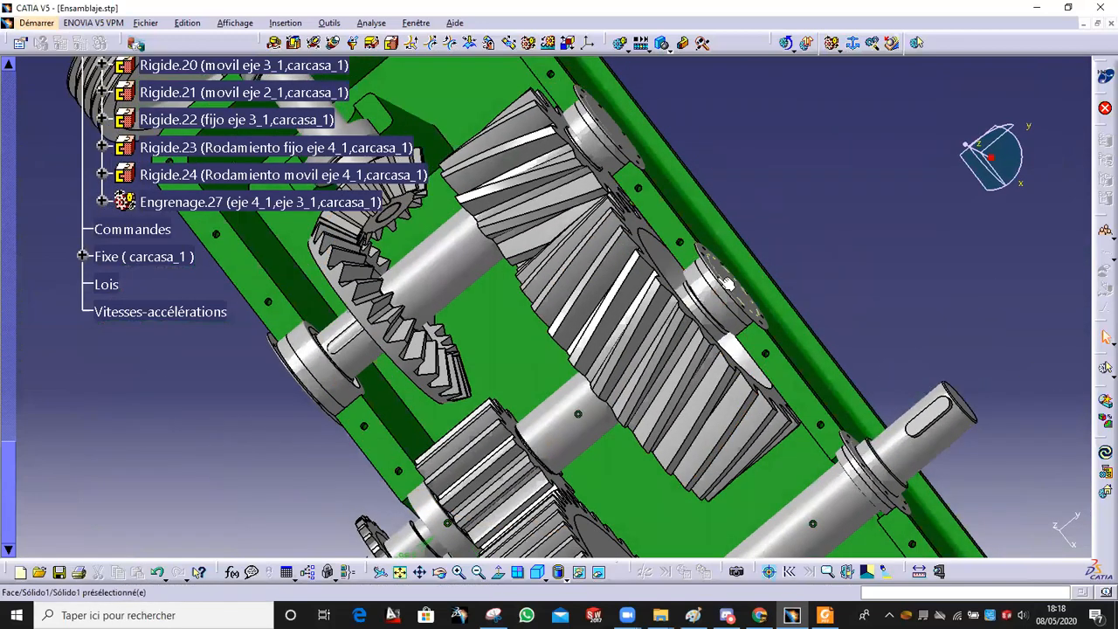
right_click(728, 282)
click(749, 302)
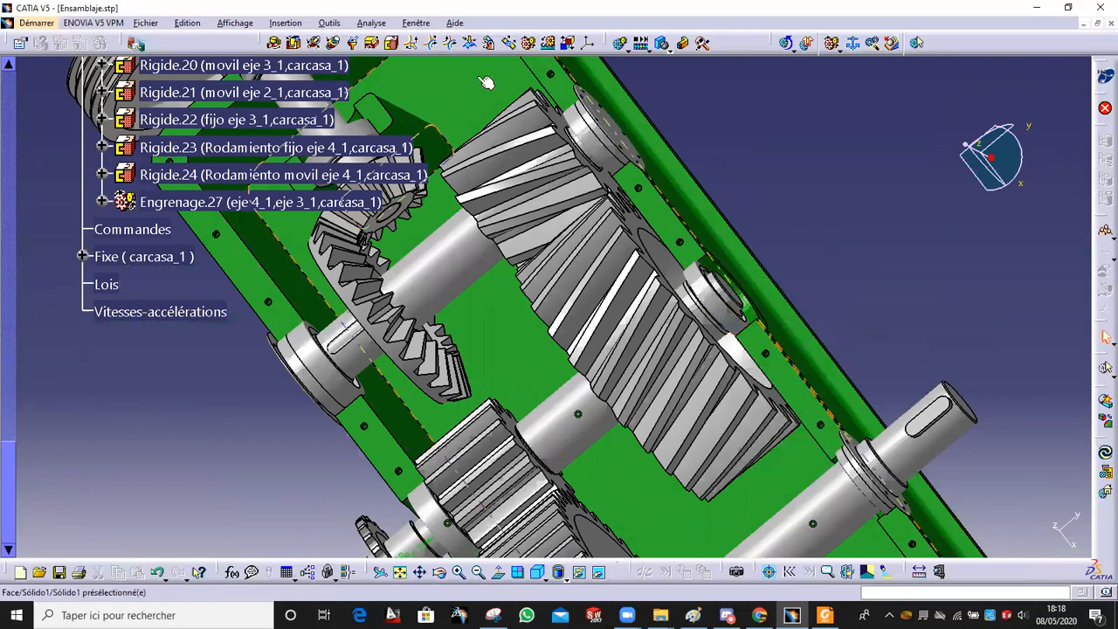
Step: Create a revolute joint between shaft eje 3 and the housing carcasa from their axes and end planes, using the plane distance option
click(274, 42)
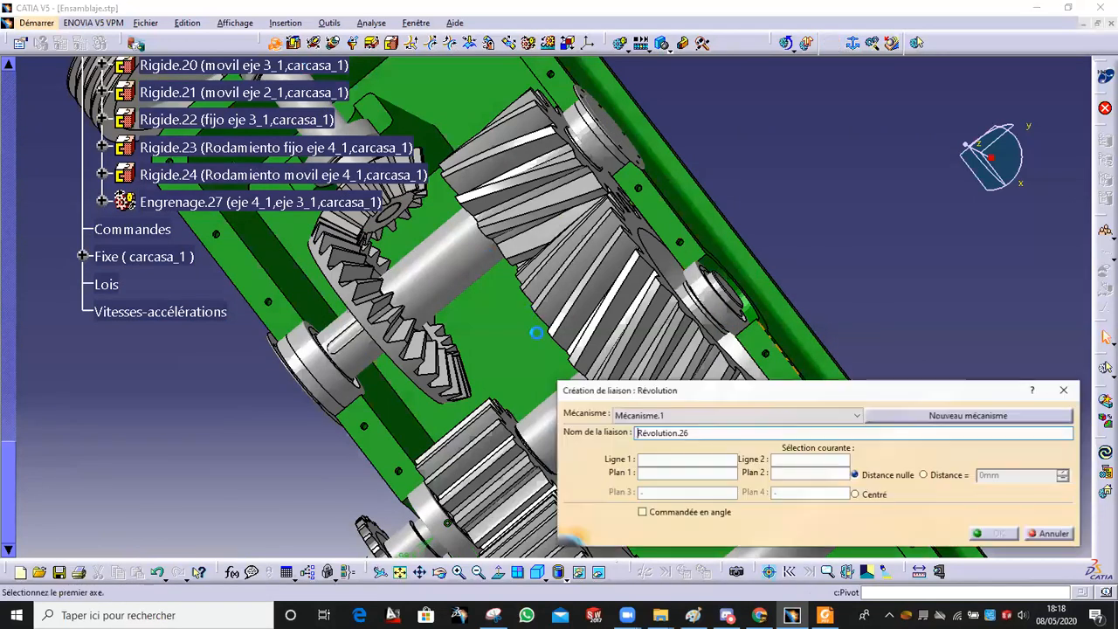
middle_drag(536, 333, 489, 224)
click(489, 254)
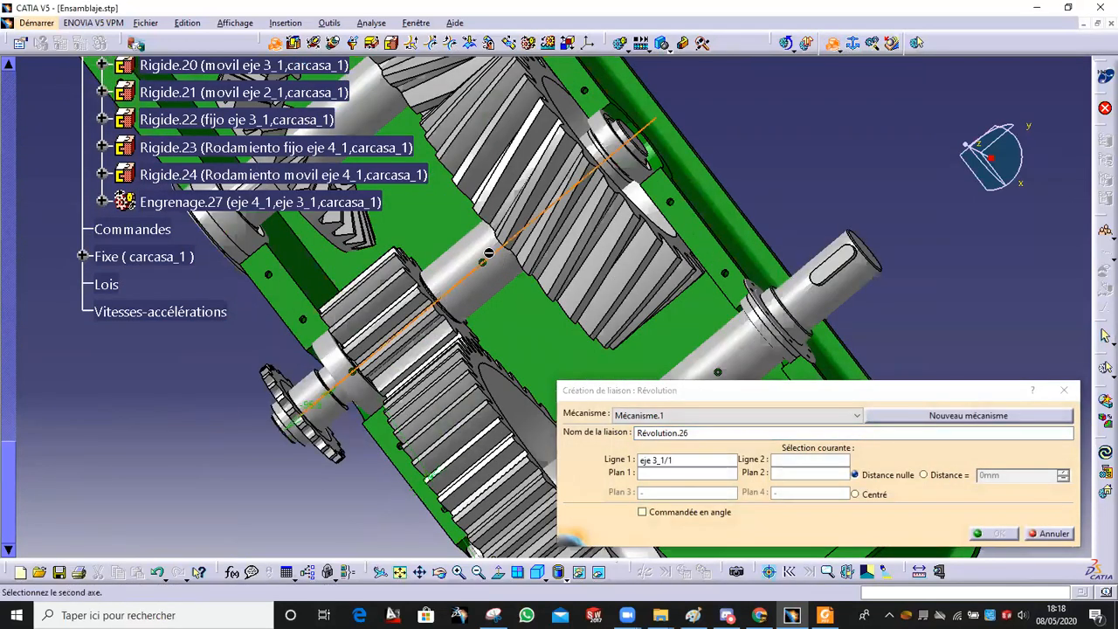
middle_drag(568, 189, 430, 256)
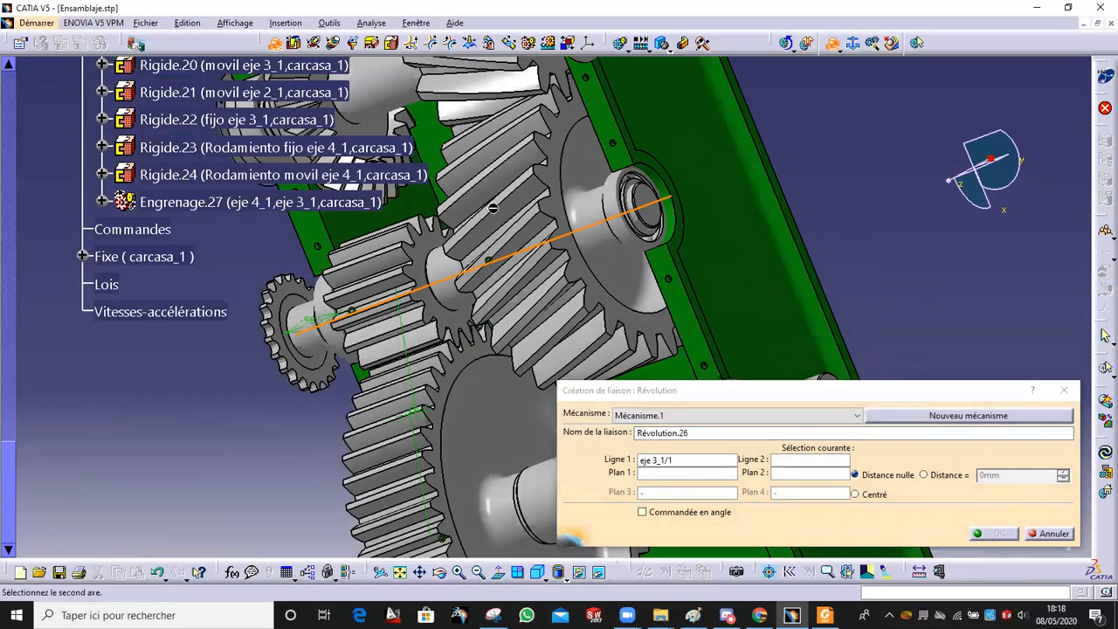
middle_drag(606, 177, 709, 141)
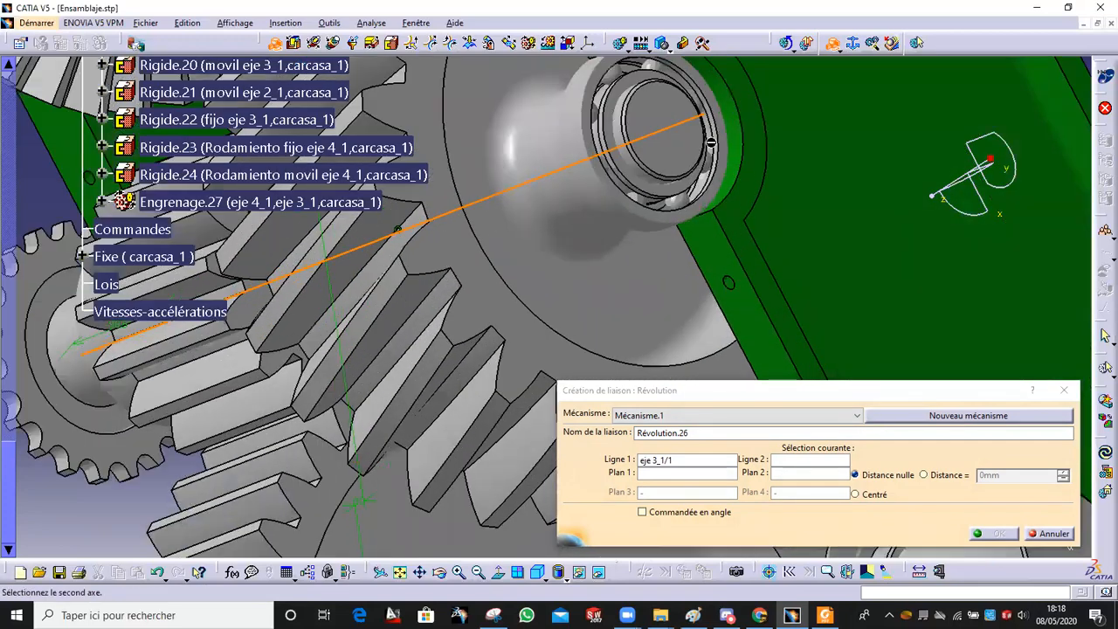
click(768, 140)
click(769, 139)
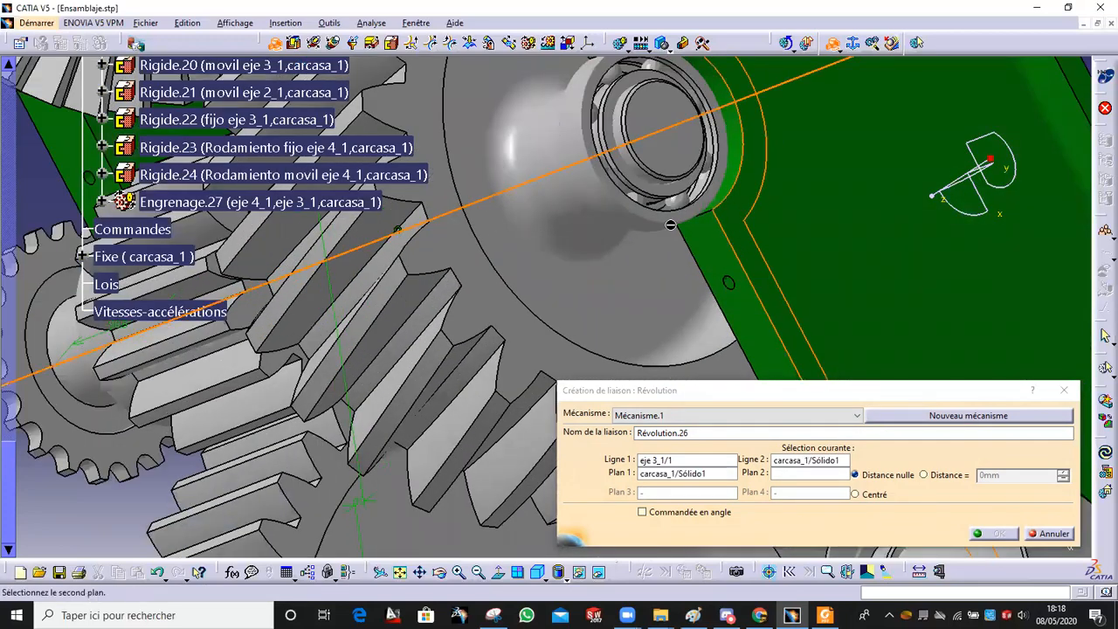
click(926, 474)
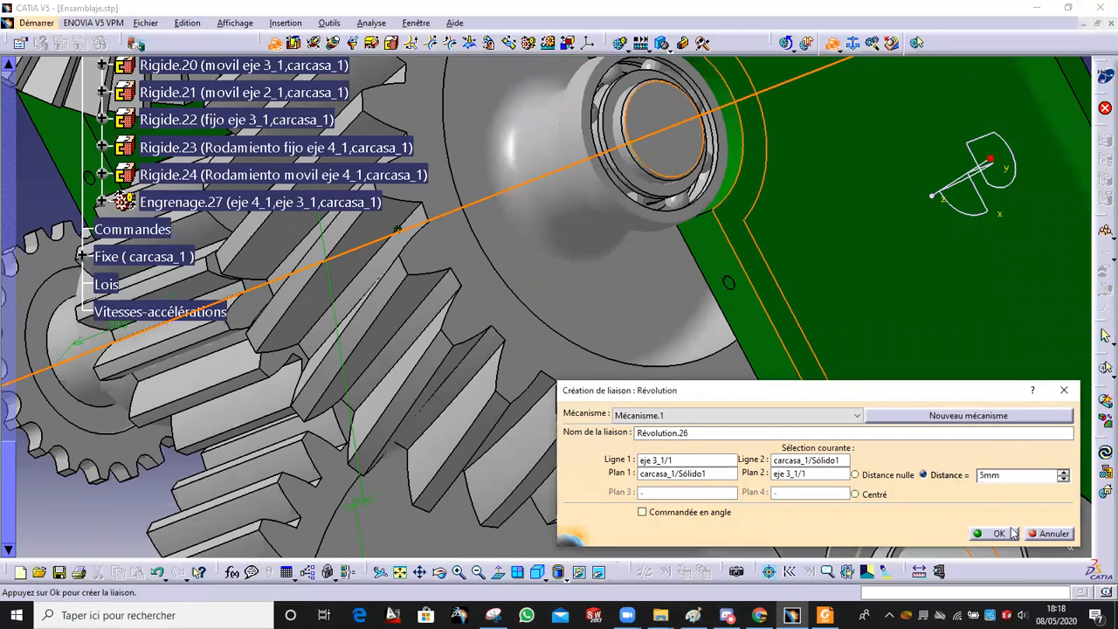
click(996, 532)
Step: Hide the end cover of shaft eje 2 beside its helical pinion to expose the bearing and housing bore
middle_drag(643, 249, 642, 332)
middle_drag(594, 166, 665, 339)
right_click(691, 241)
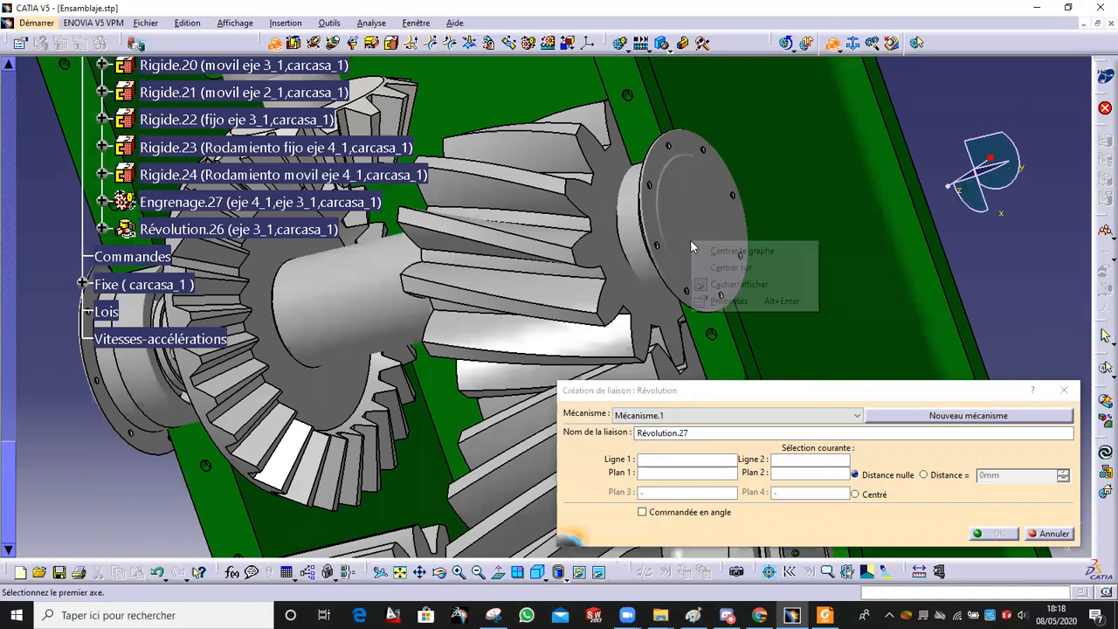
click(722, 285)
Step: Create a revolute joint between the housing carcasa and shaft eje 2 from their axes and end planes with the distance option, and end the command
click(722, 212)
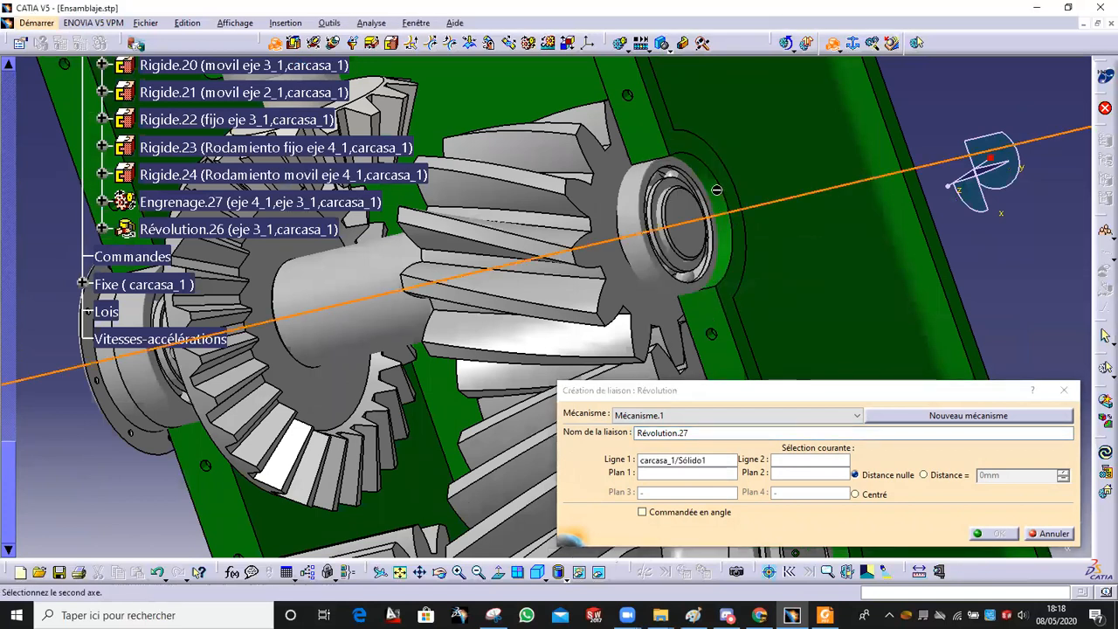
click(357, 287)
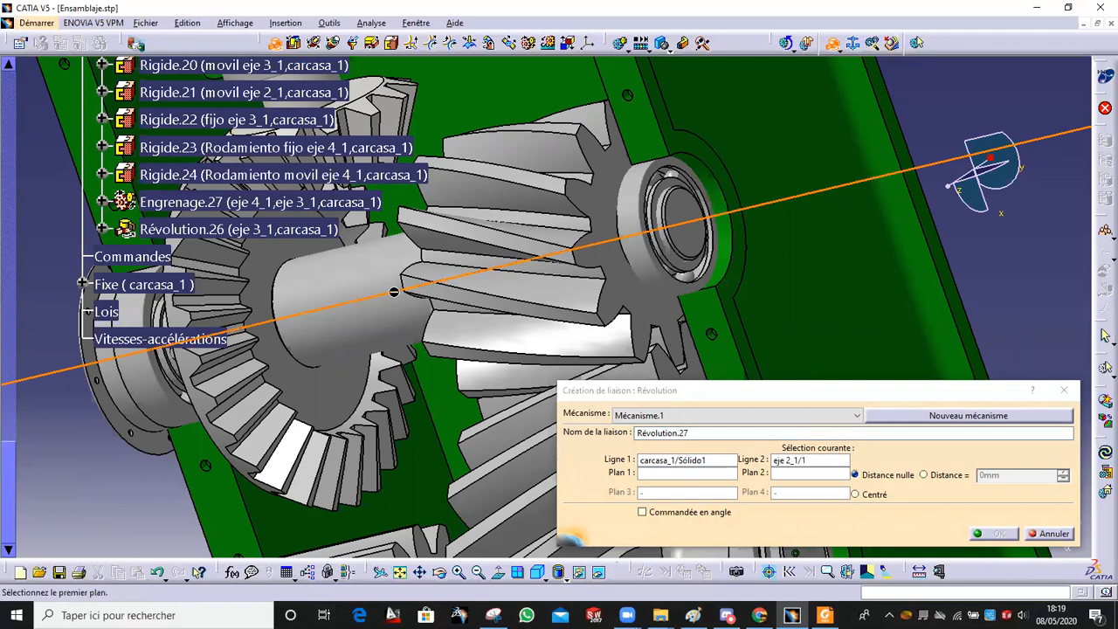
click(778, 221)
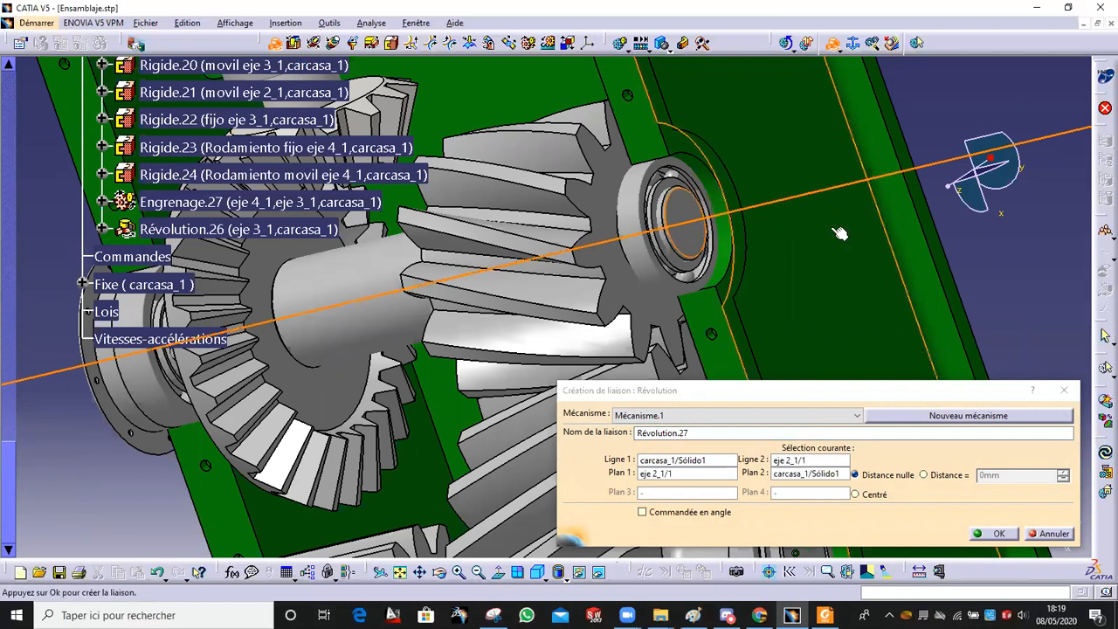
click(995, 533)
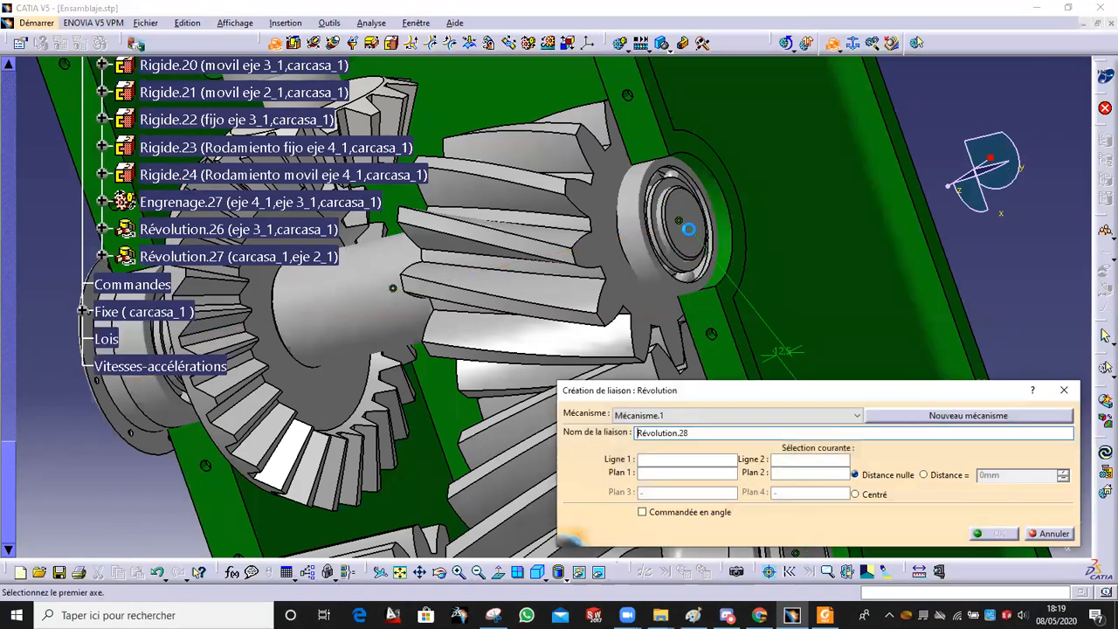
ctrl+middle_drag(728, 236, 747, 319)
click(1067, 390)
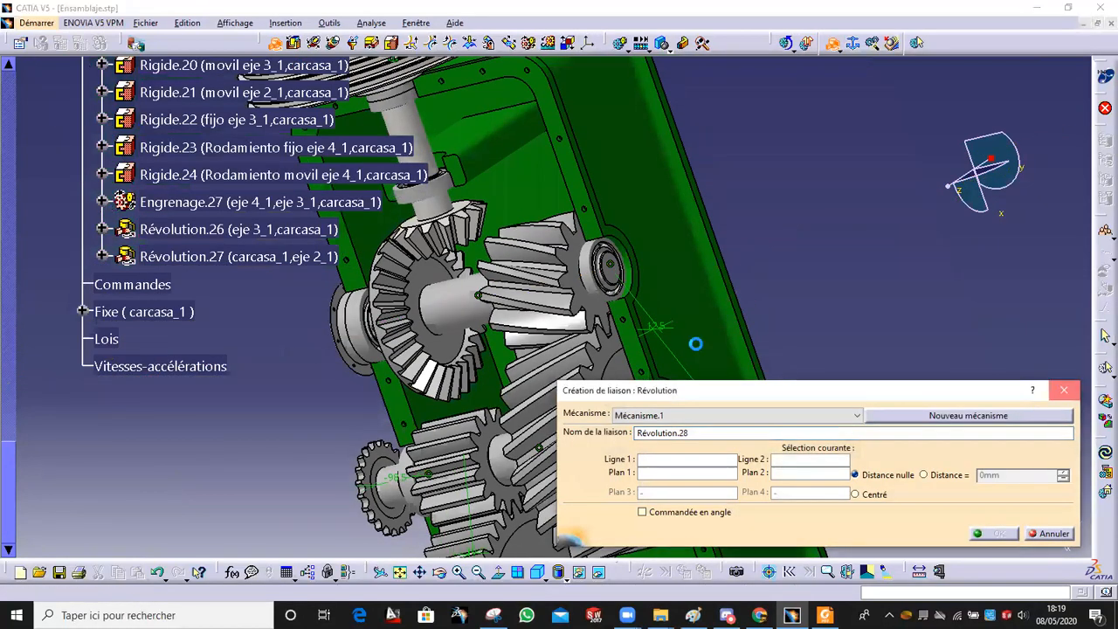
Step: Create a gear joint between the revolute joints of shafts eje 3 and eje 2 with opposite rotation directions
click(529, 44)
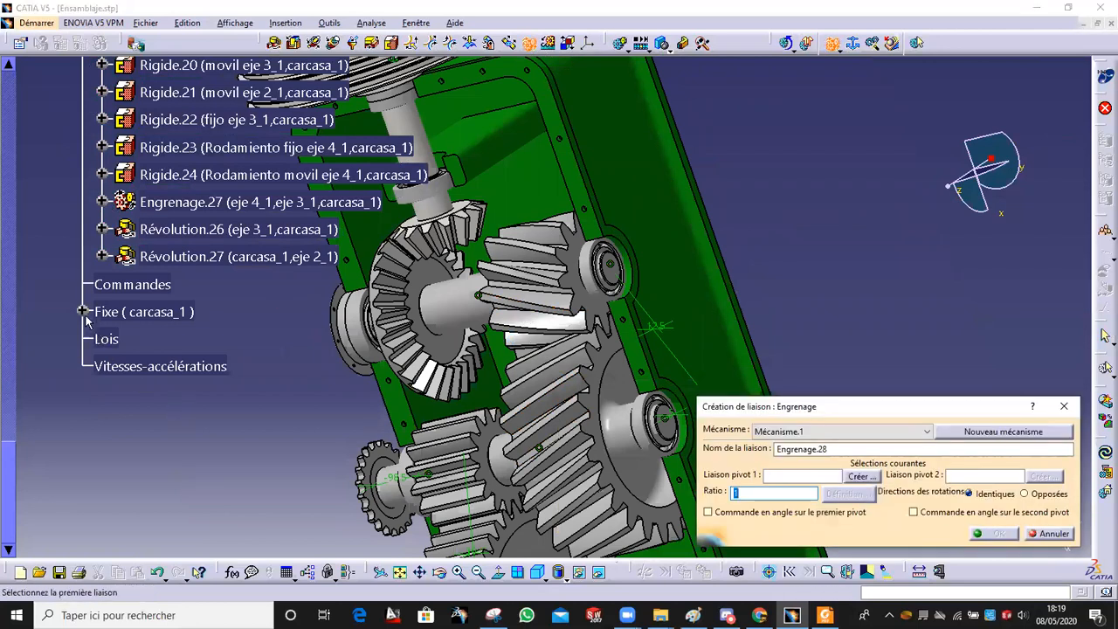
click(200, 229)
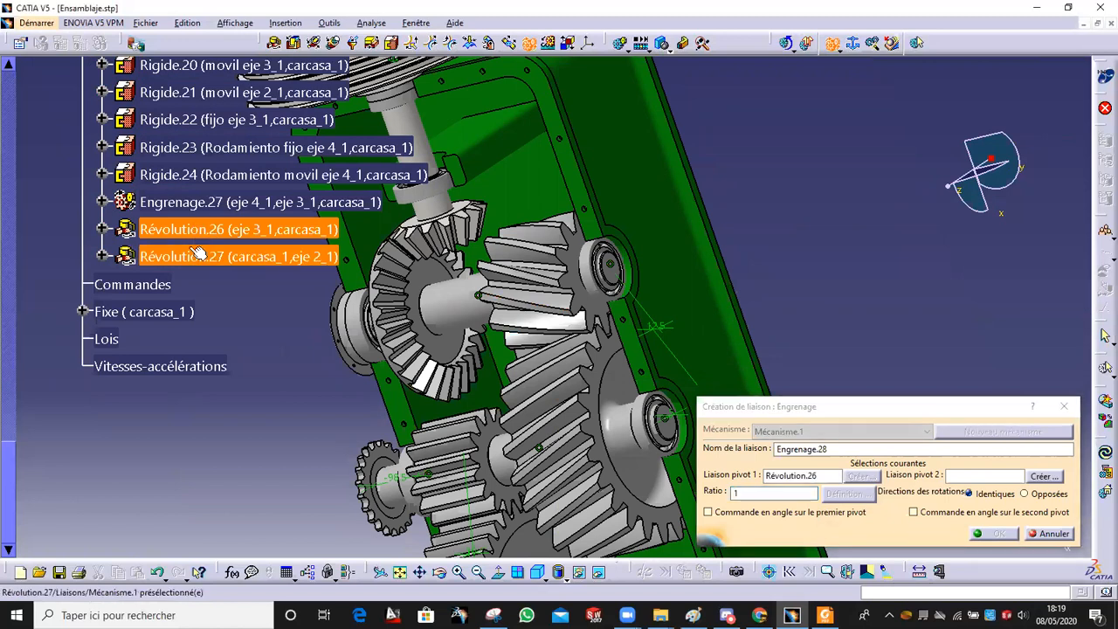
click(203, 256)
click(1039, 495)
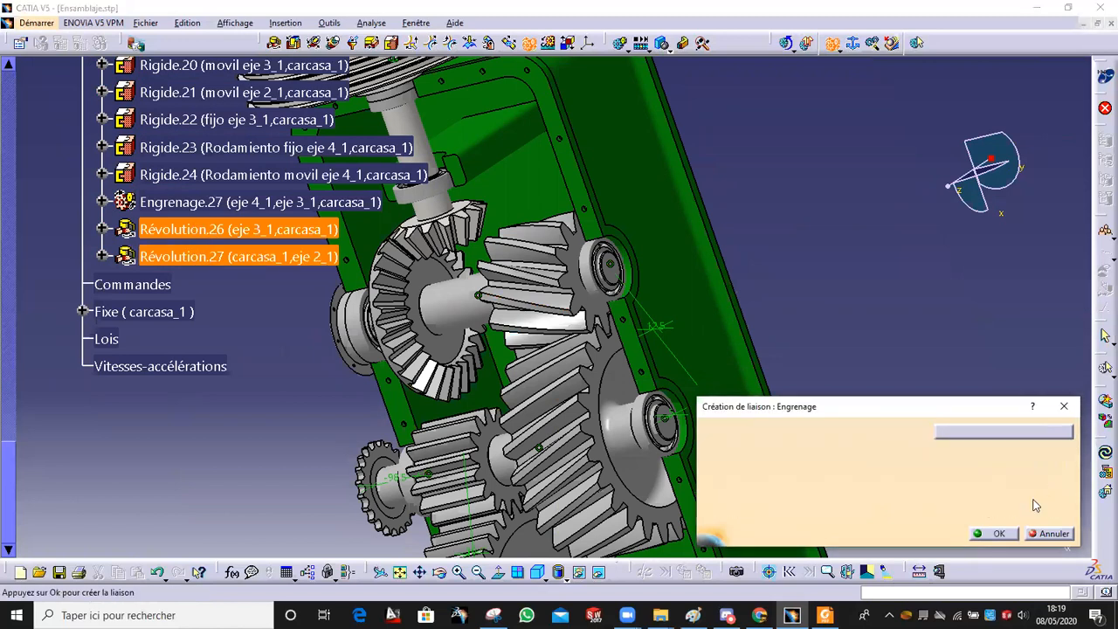
click(996, 533)
Step: Start a revolute joint with the axis of shaft eje 2 and hide the cover at its bevel gear end
middle_drag(612, 301, 601, 295)
middle_drag(775, 385, 593, 471)
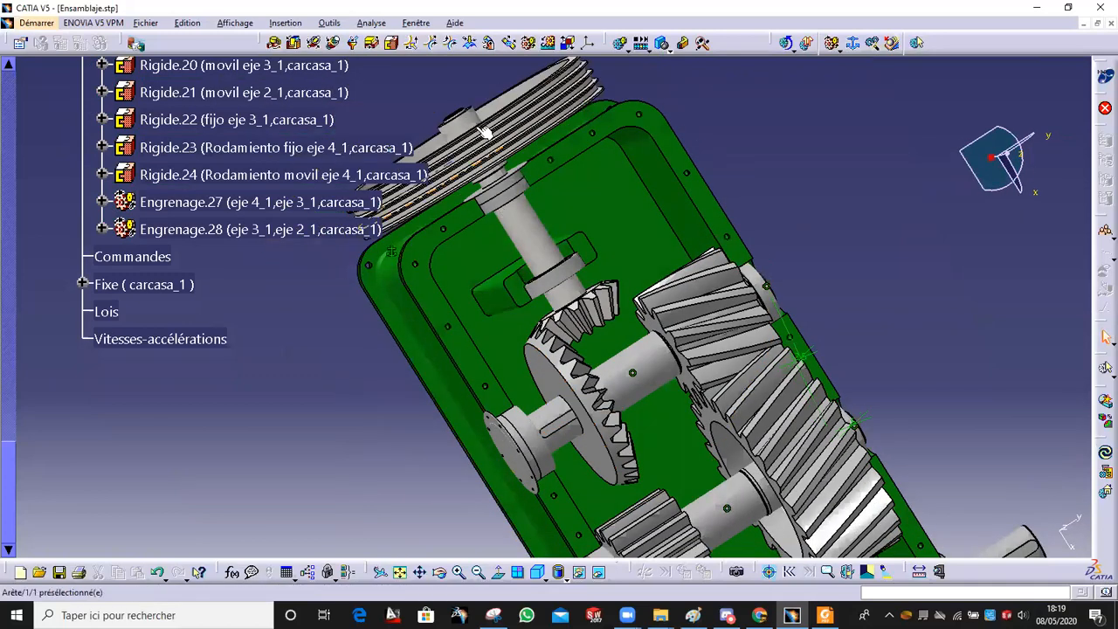
middle_drag(484, 129, 476, 98)
click(275, 43)
middle_drag(572, 360, 617, 233)
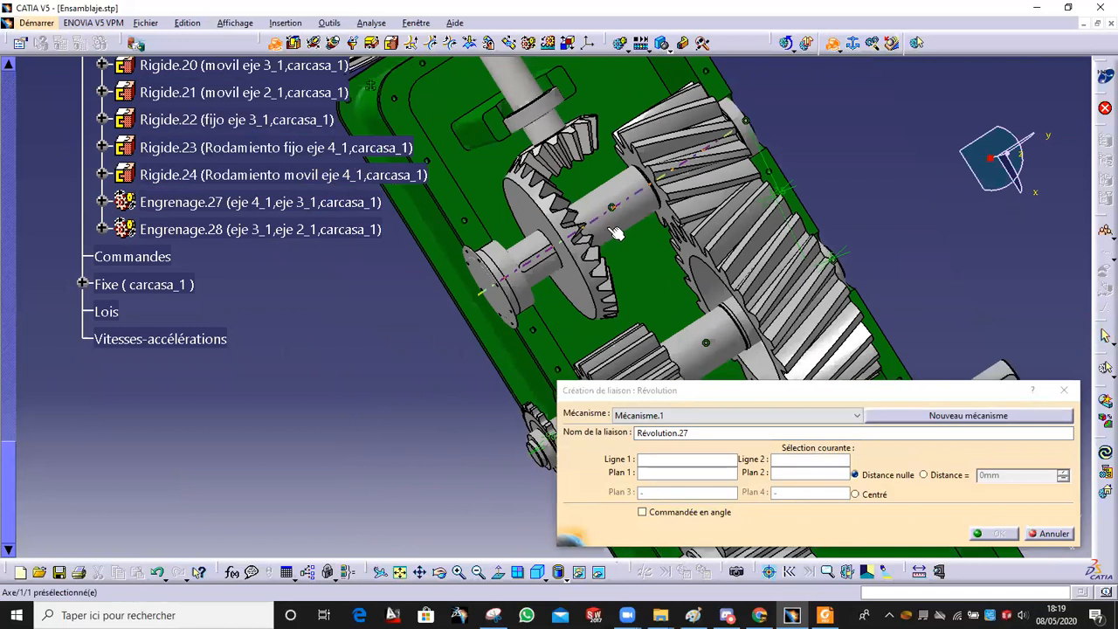
click(599, 226)
right_click(500, 290)
click(511, 331)
Step: Complete the revolute joint of shaft eje 2 with the housing's bore axis and the end planes of the shaft and housing
middle_drag(507, 310, 698, 356)
click(642, 322)
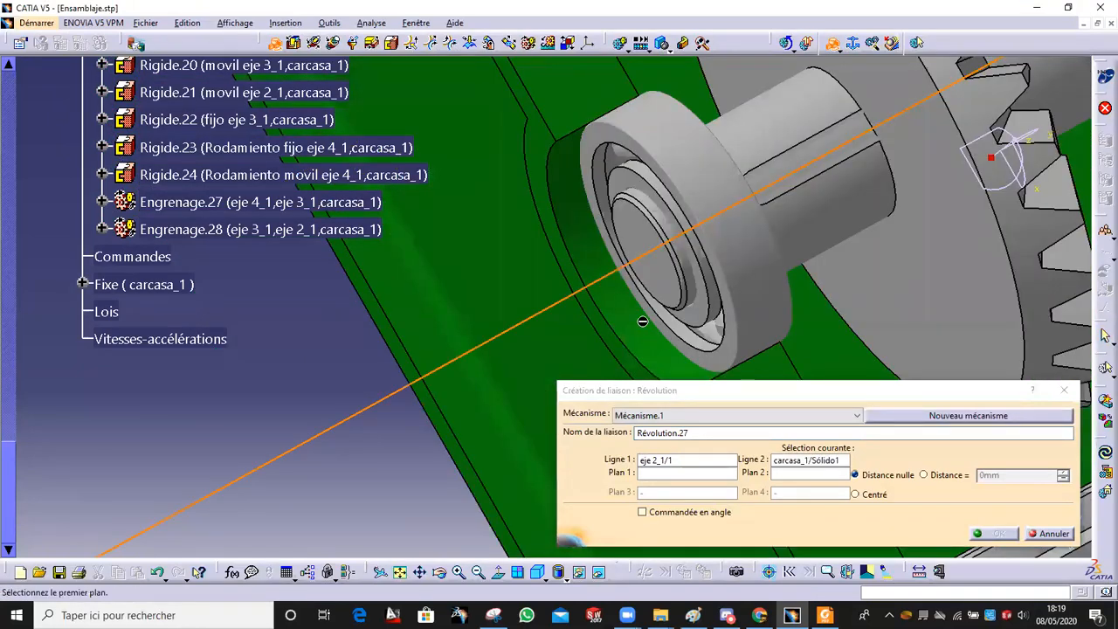
click(538, 215)
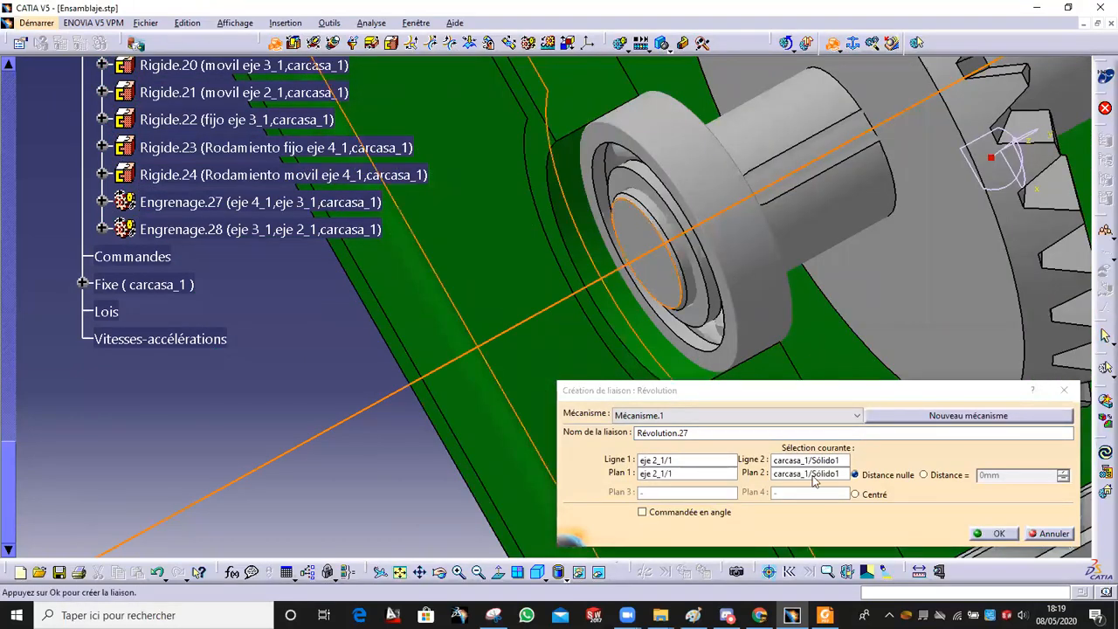
click(998, 534)
Step: Define another revolute joint's axes with Piñon Conico and the housing bearing support, and pick the housing face as its first plane
middle_drag(662, 360, 652, 269)
click(685, 258)
click(599, 219)
middle_drag(599, 218, 730, 243)
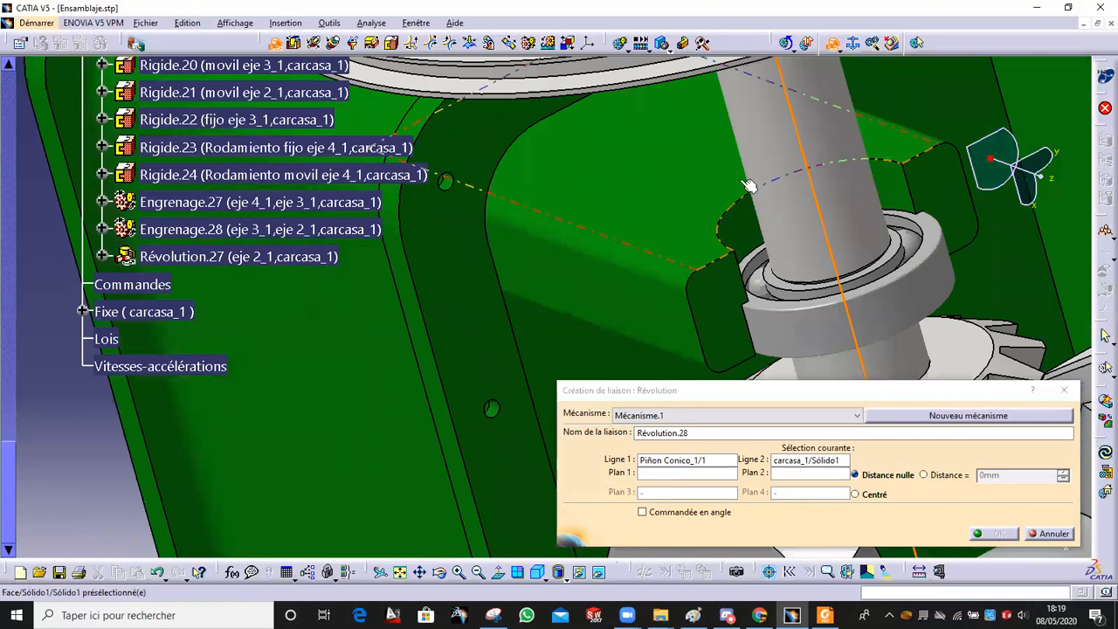
middle_drag(754, 220, 697, 243)
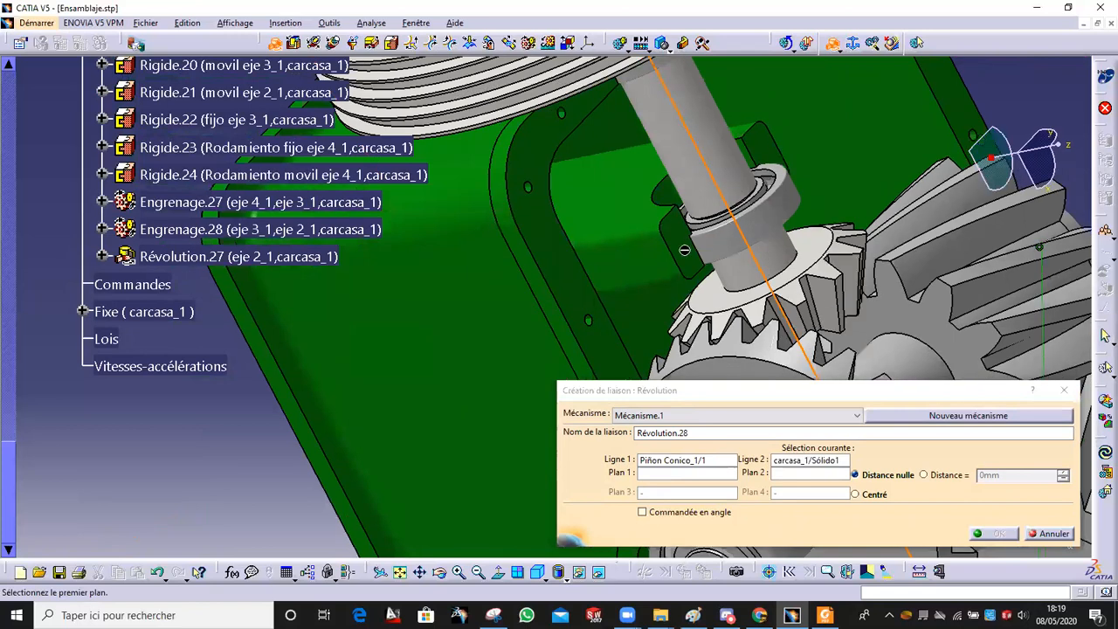
click(611, 192)
Step: Complete the bevel pinion's revolute joint with a flat face of Piñon Conico and the distance option, and end the command
middle_drag(649, 301, 639, 211)
middle_drag(671, 93, 804, 201)
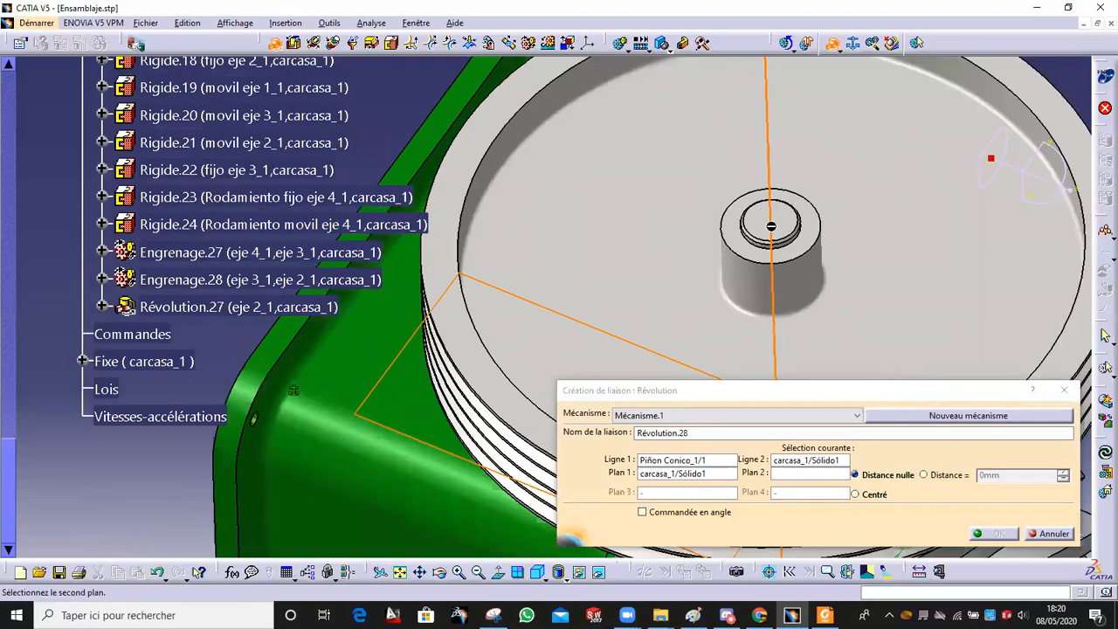
middle_drag(851, 252, 626, 270)
click(543, 315)
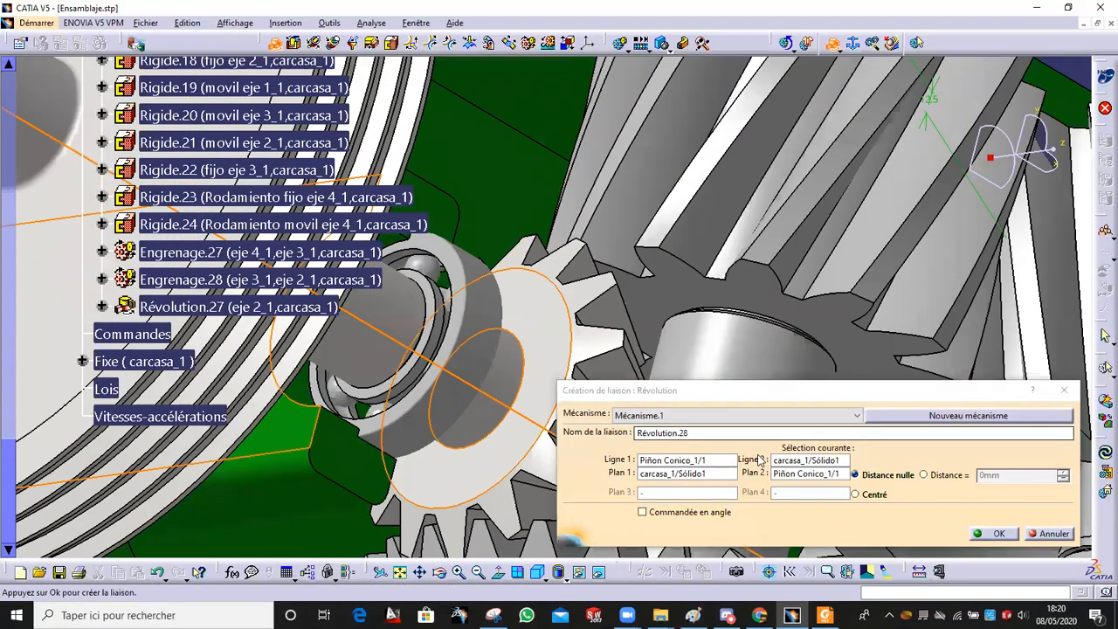
click(947, 476)
click(997, 533)
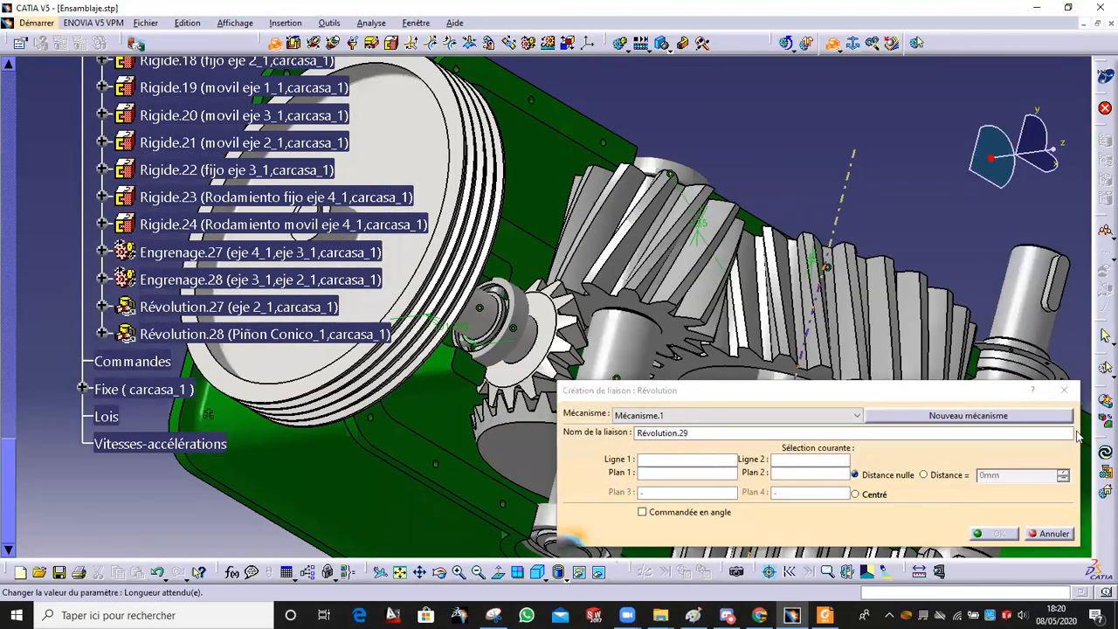
click(1064, 390)
Step: Create a gear joint between the revolute joints of shaft eje 2 and Piñon Conico with opposite rotation directions
middle_drag(734, 336, 526, 345)
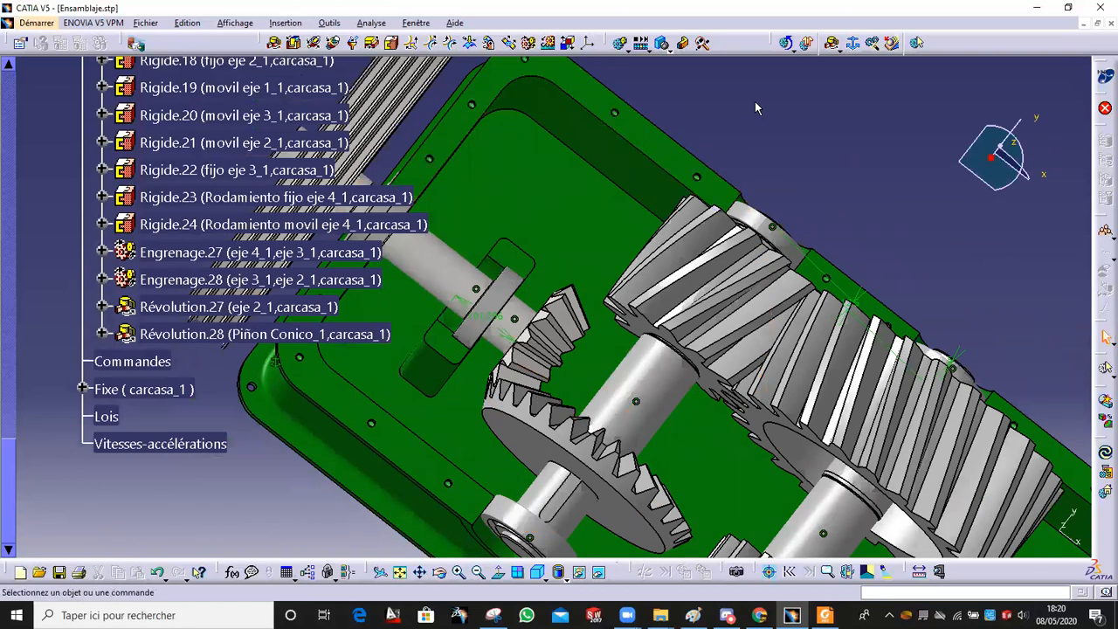
click(531, 41)
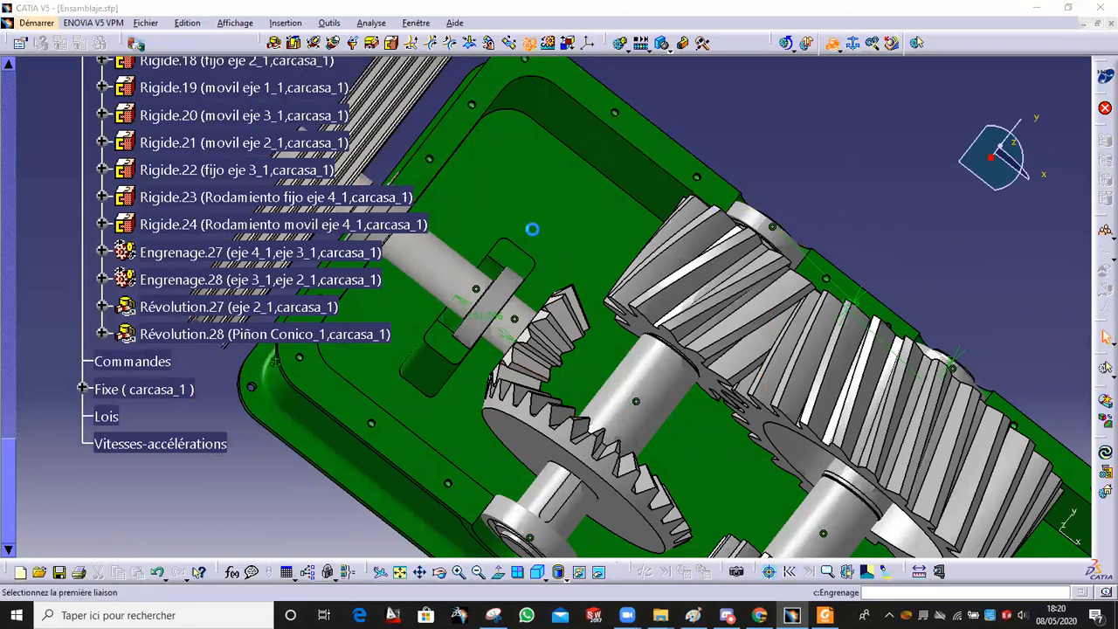
click(237, 308)
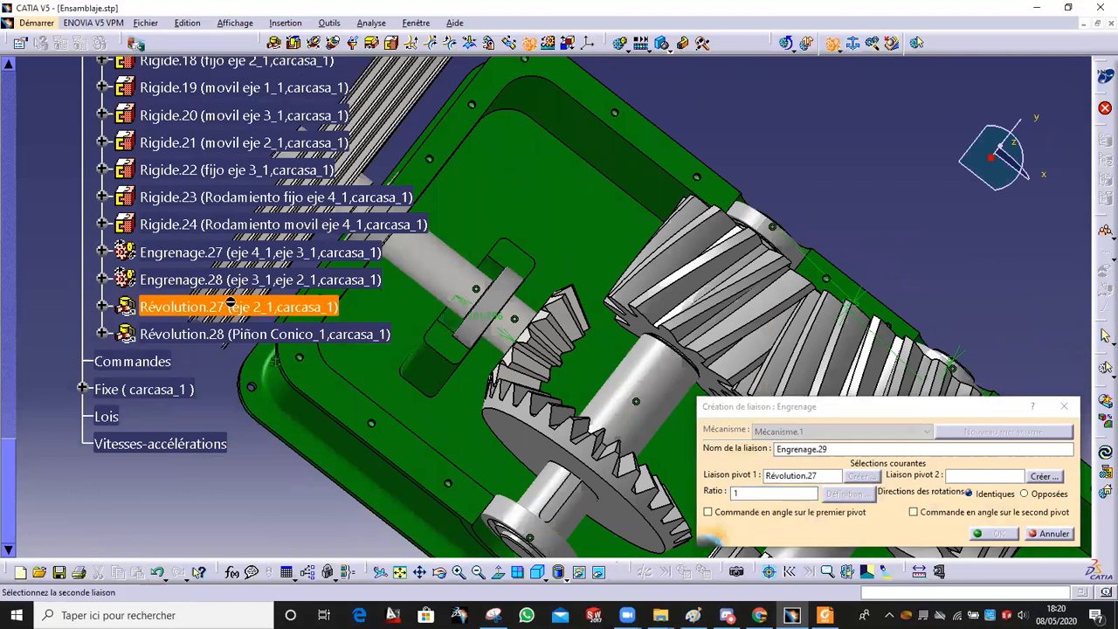
click(216, 334)
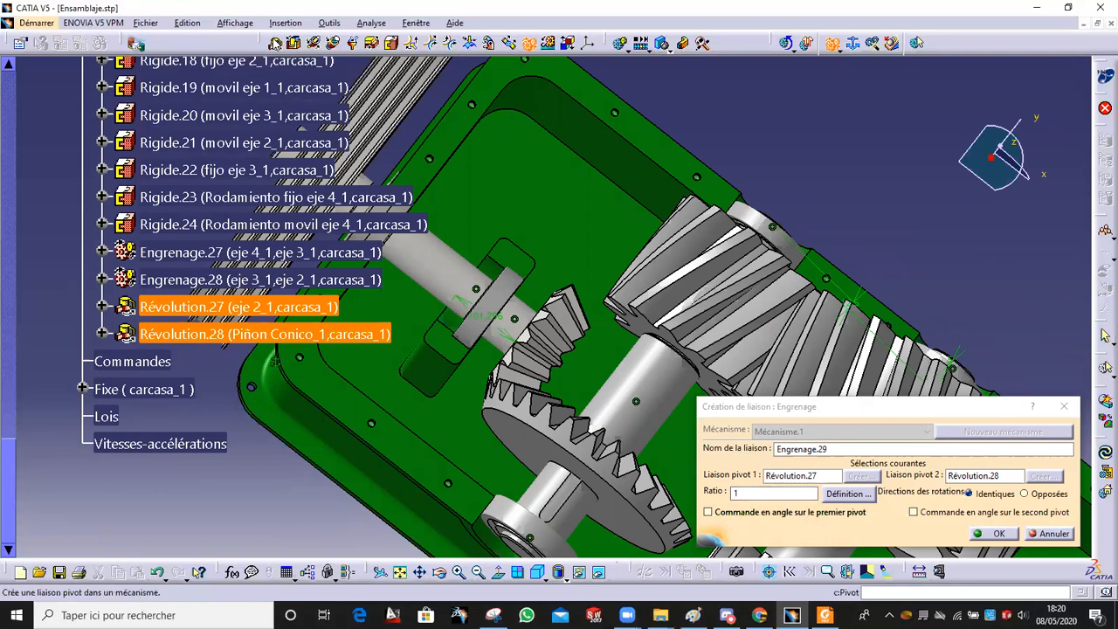
click(1036, 495)
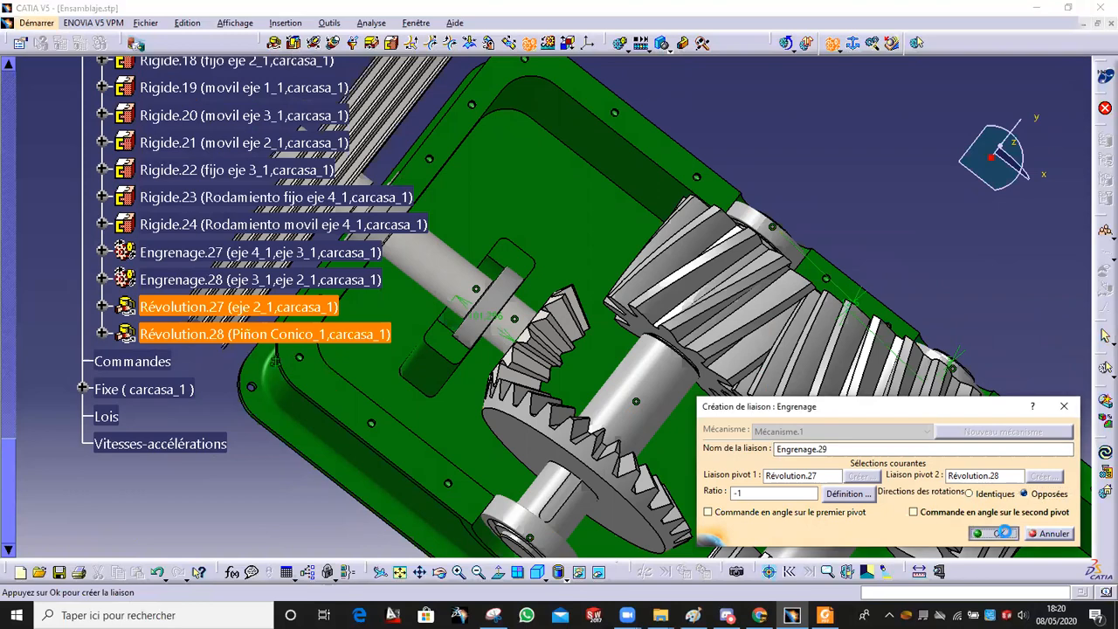
ctrl+middle_drag(644, 387, 650, 421)
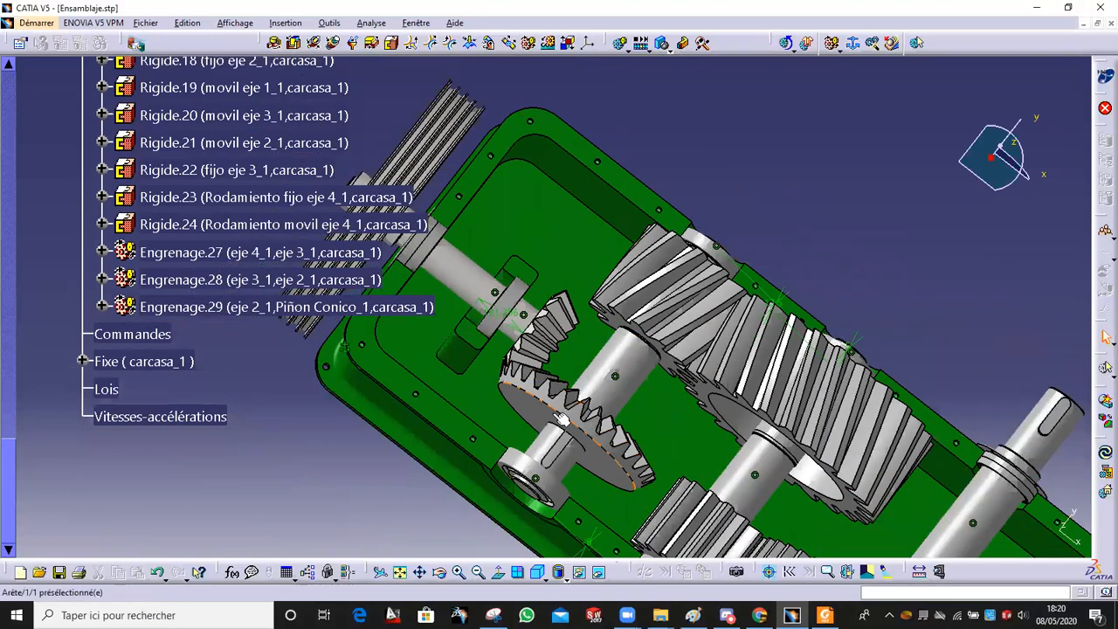
Step: Start a revolute joint between the housing and output shaft eje 4, picking the housing bore axis and the shaft axis as its lines
scroll(323, 289, up, 7)
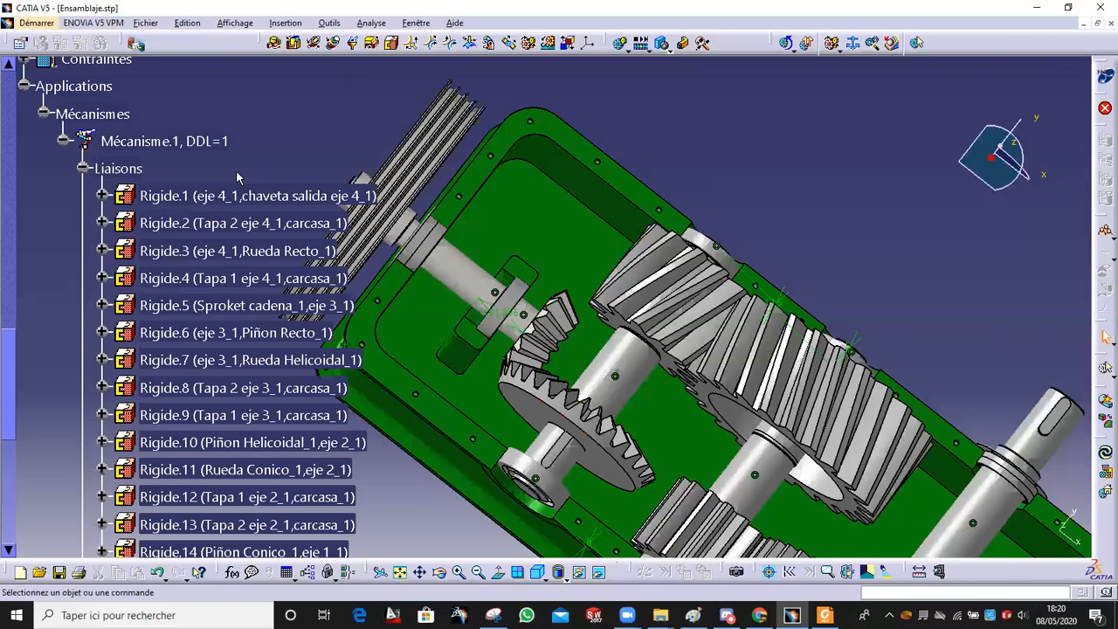
scroll(231, 188, down, 7)
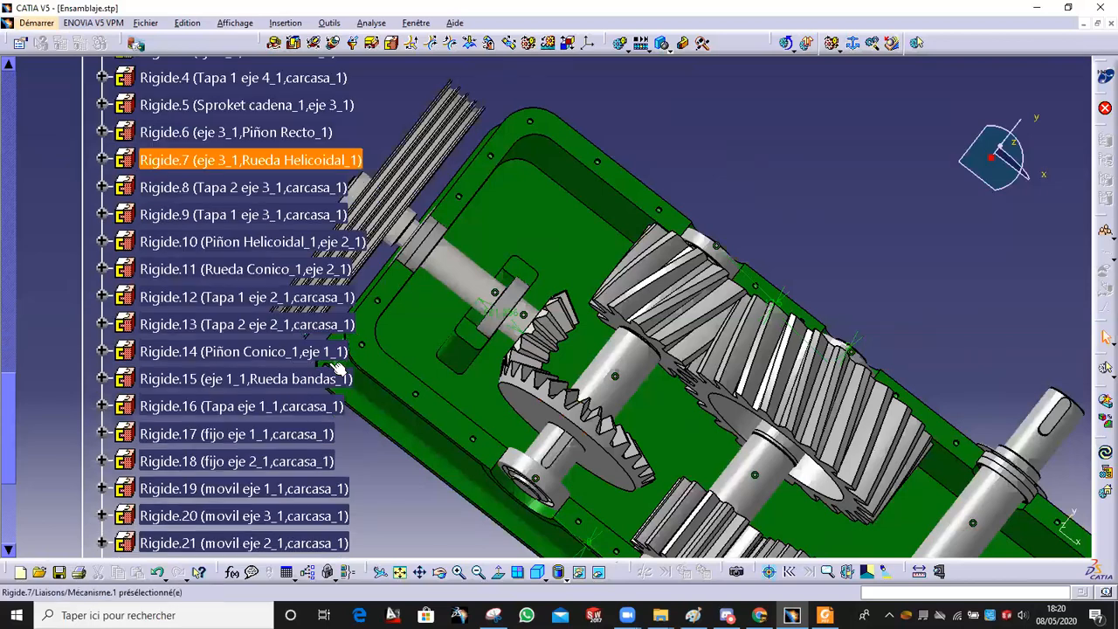
ctrl+middle_drag(451, 376, 967, 300)
middle_drag(766, 281, 684, 358)
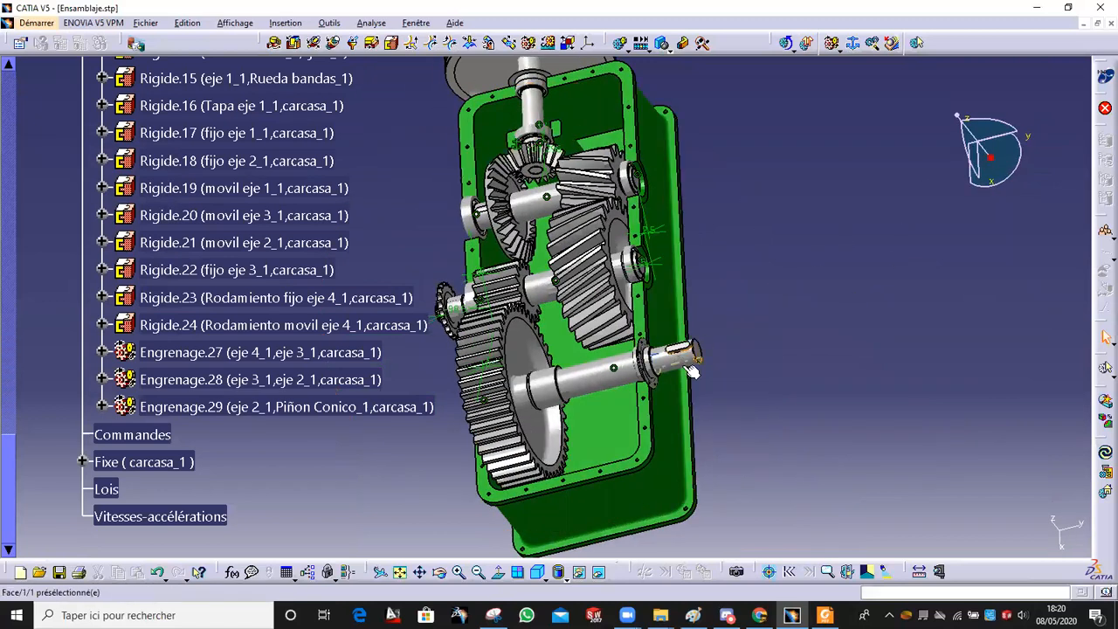
middle_drag(681, 317, 739, 288)
middle_drag(738, 351, 730, 142)
ctrl+middle_drag(877, 322, 864, 289)
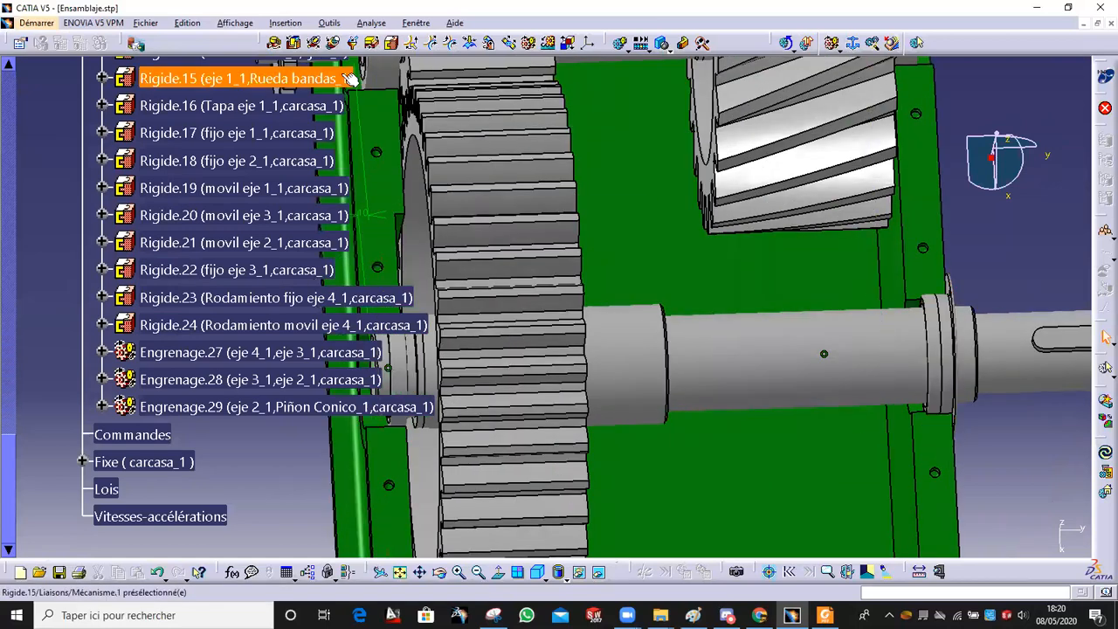
click(274, 43)
middle_drag(879, 360, 768, 228)
middle_drag(768, 229, 529, 185)
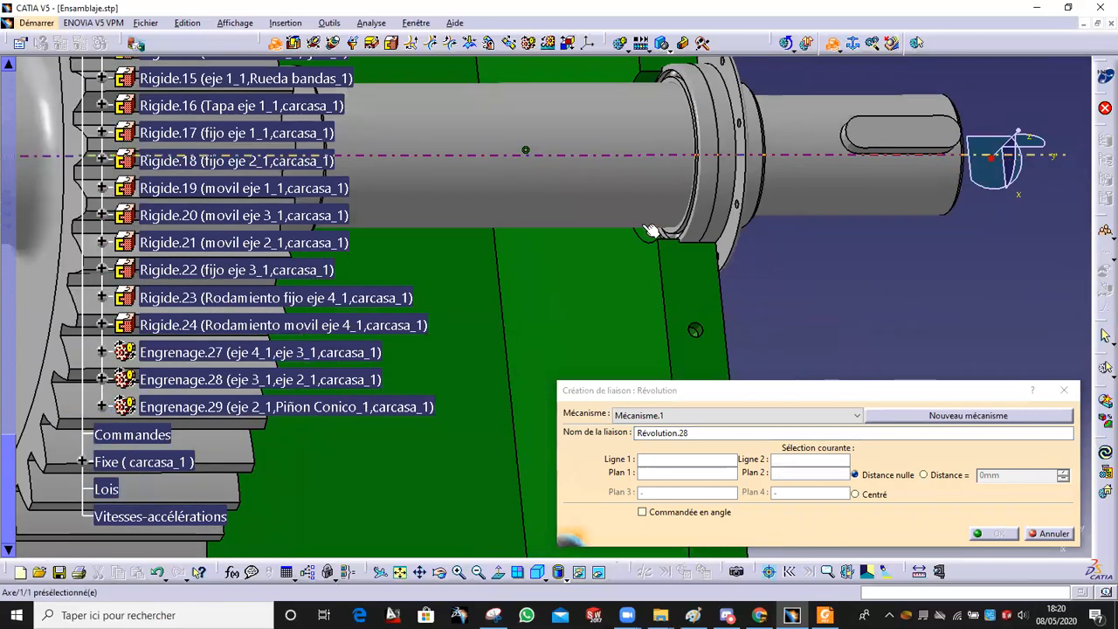
click(660, 240)
click(656, 180)
Step: Complete the revolute joint of shaft eje 4 with a flat housing face, the shaft's end face and the distance option
middle_drag(902, 232, 585, 301)
click(585, 301)
click(661, 185)
click(940, 474)
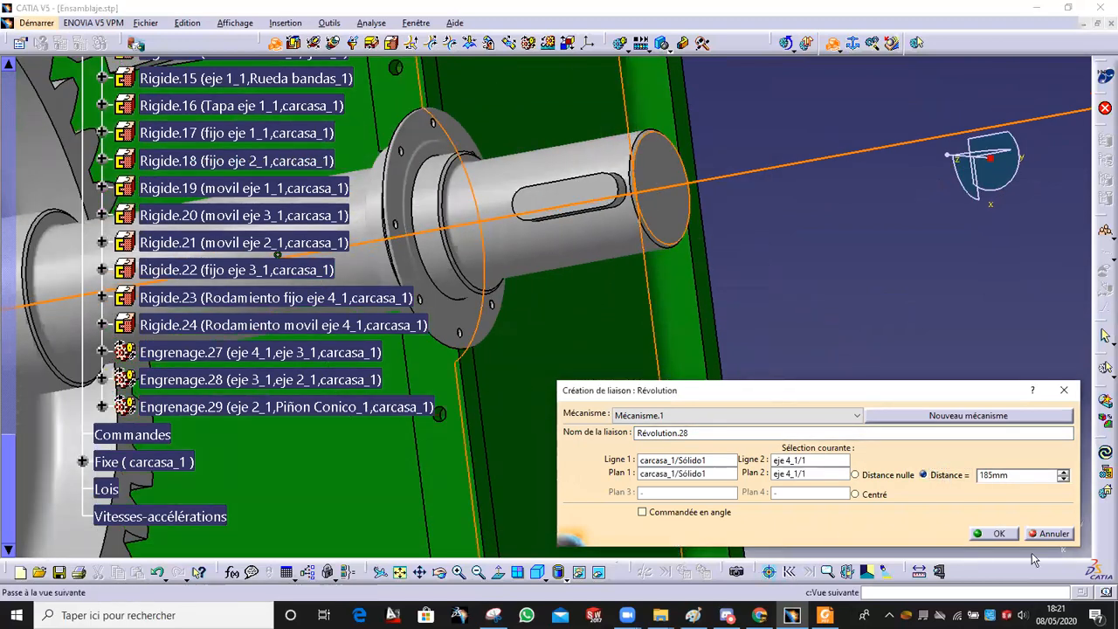
click(1000, 533)
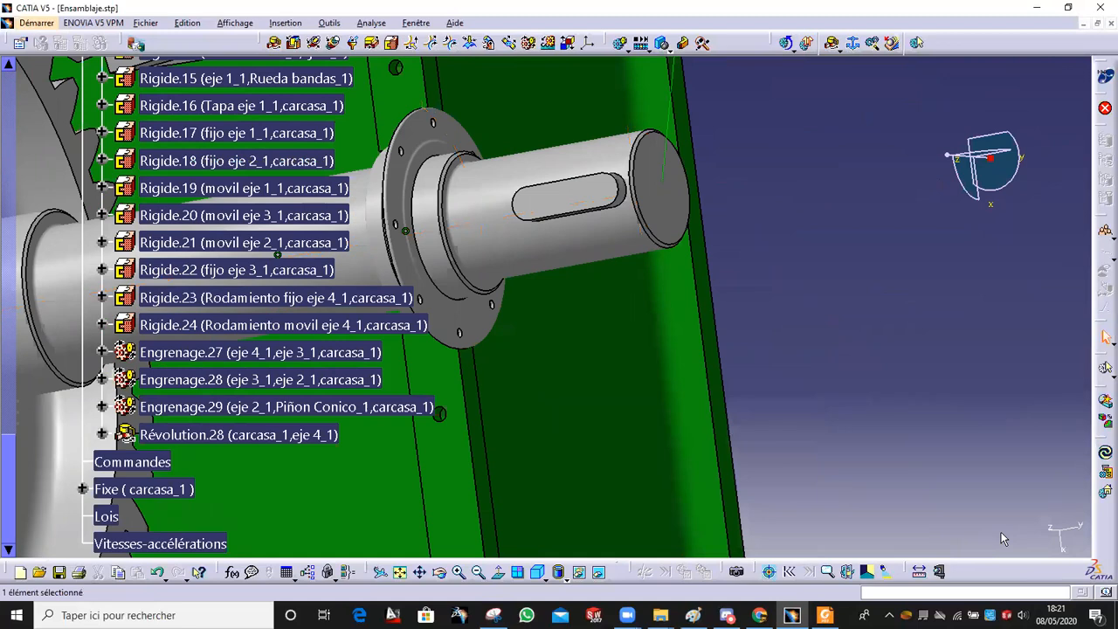
Step: Make the new revolute joint of carcasa and eje 4 angle-driven
double_click(289, 434)
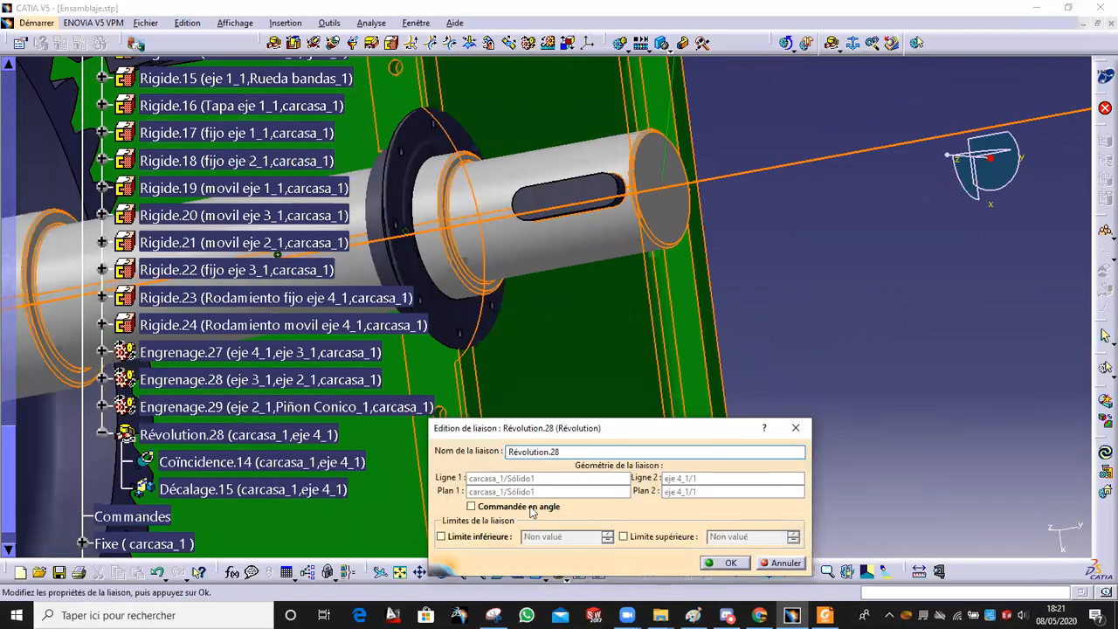
click(528, 507)
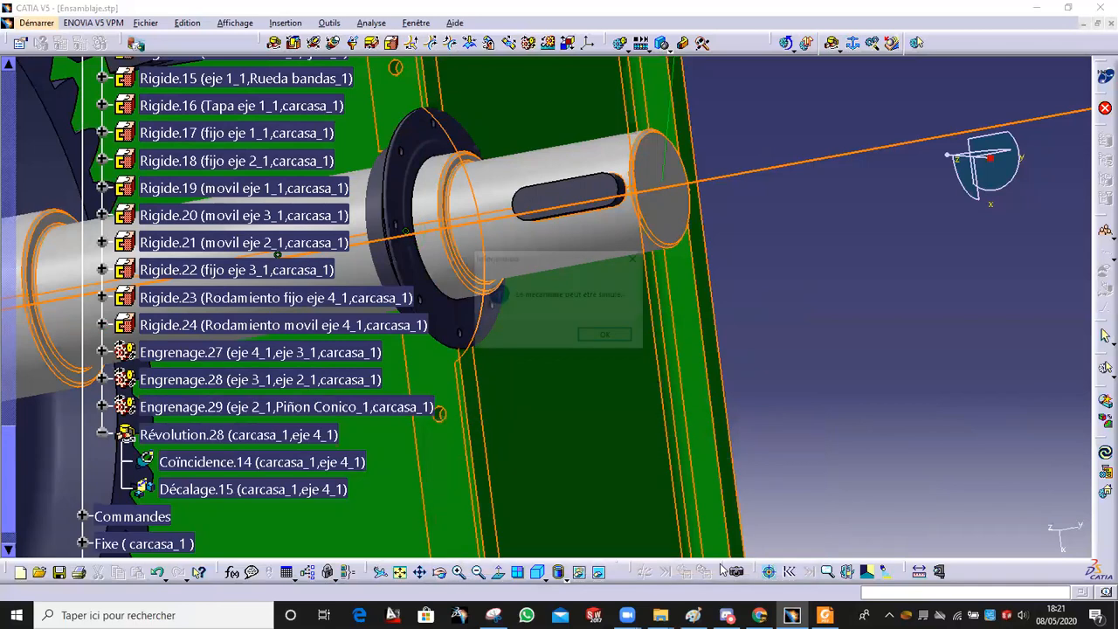
click(618, 333)
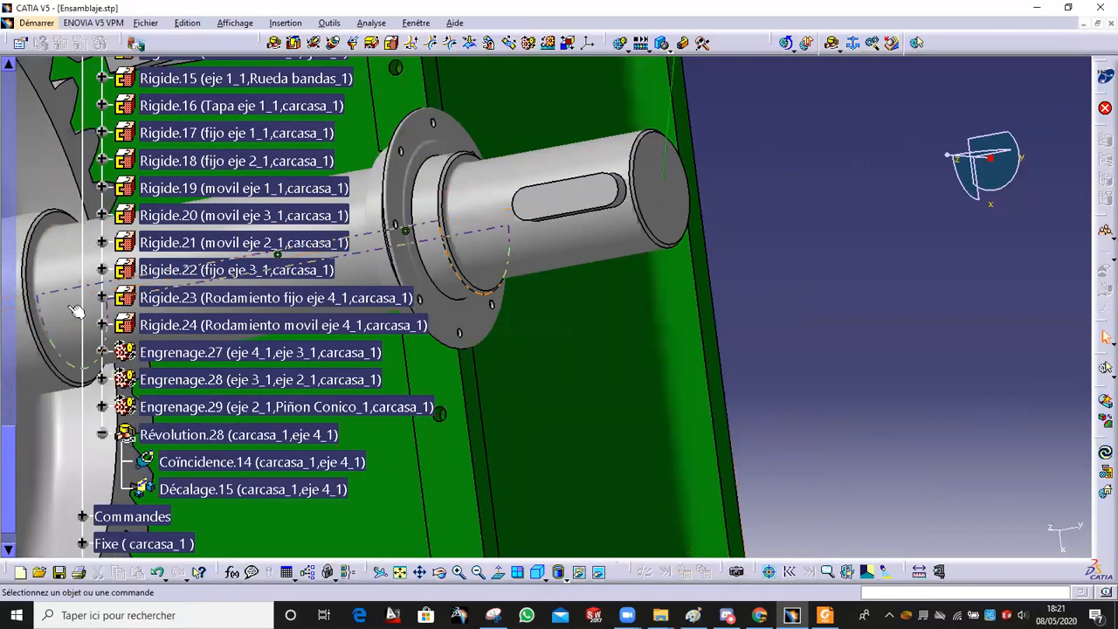
Step: Create a simulation of Mécanisme.1, move Commande.1 to 360 and insert that position
scroll(246, 179, down, 7)
ctrl+middle_drag(274, 212, 550, 524)
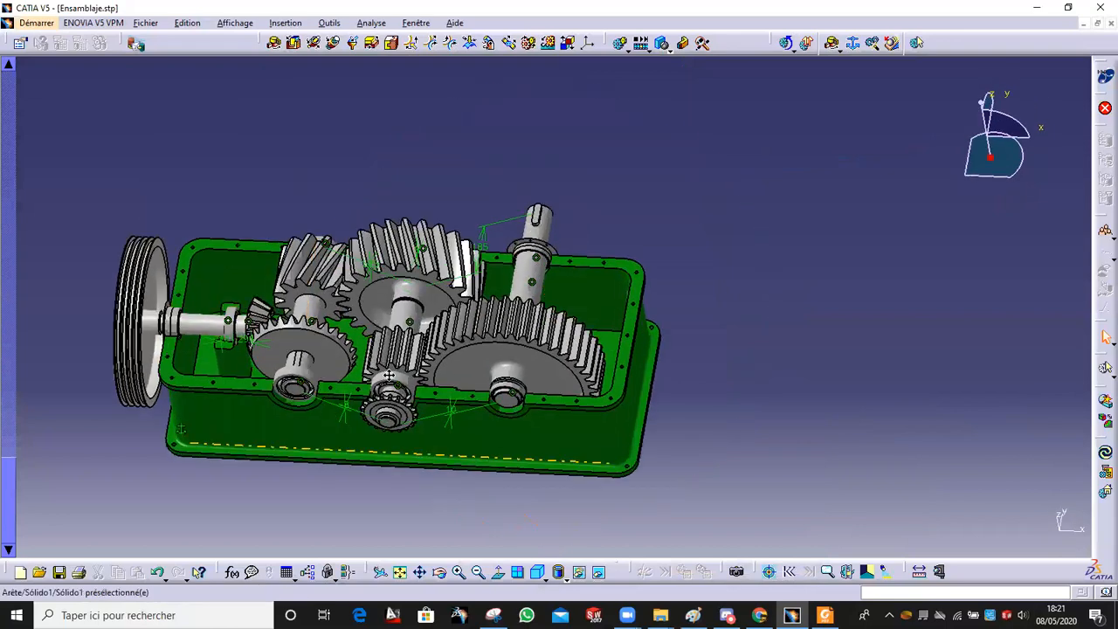
middle_drag(341, 286, 482, 273)
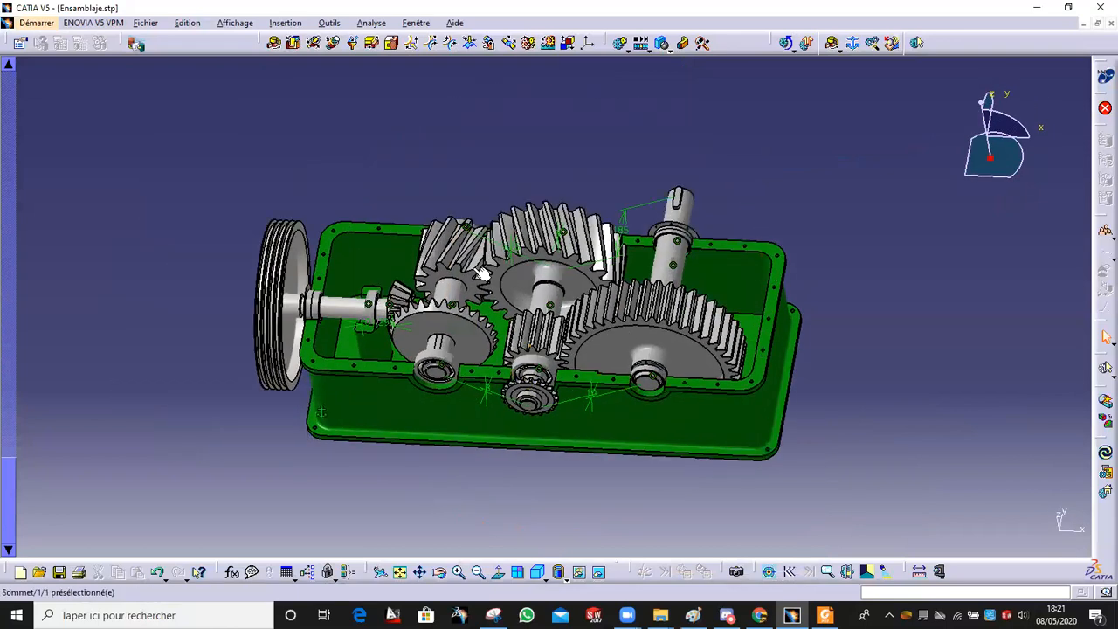
click(619, 43)
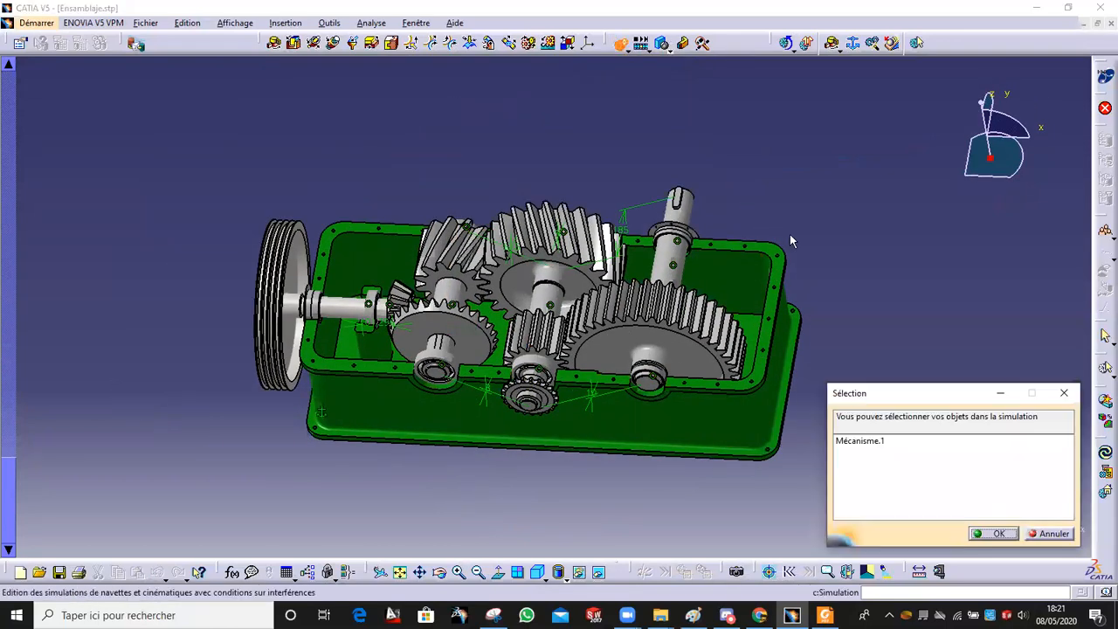
double_click(865, 441)
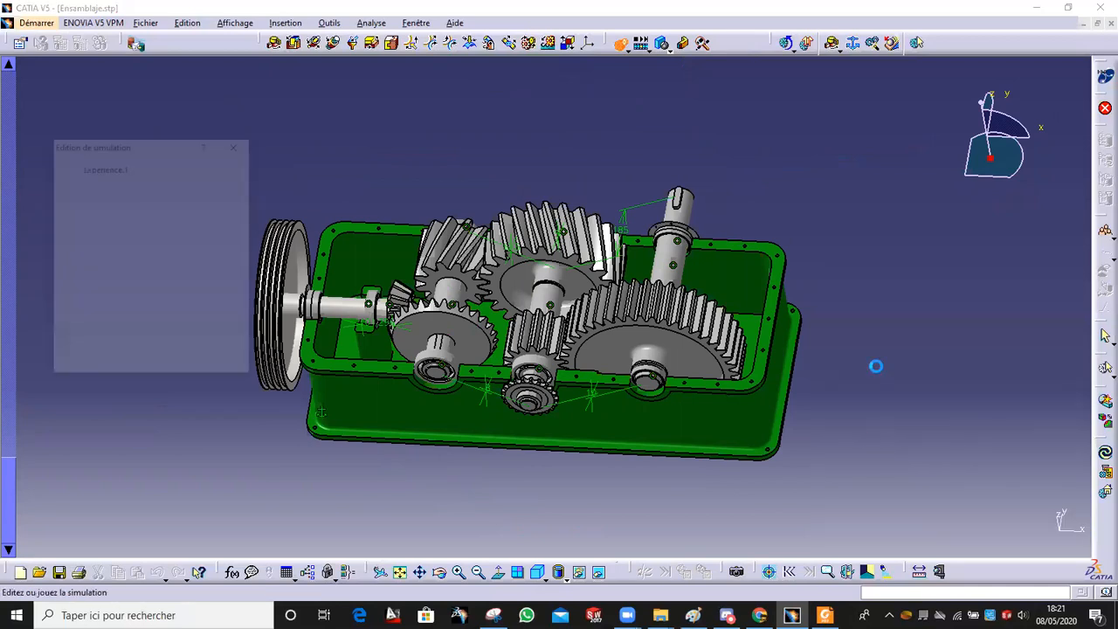
drag(475, 125, 513, 128)
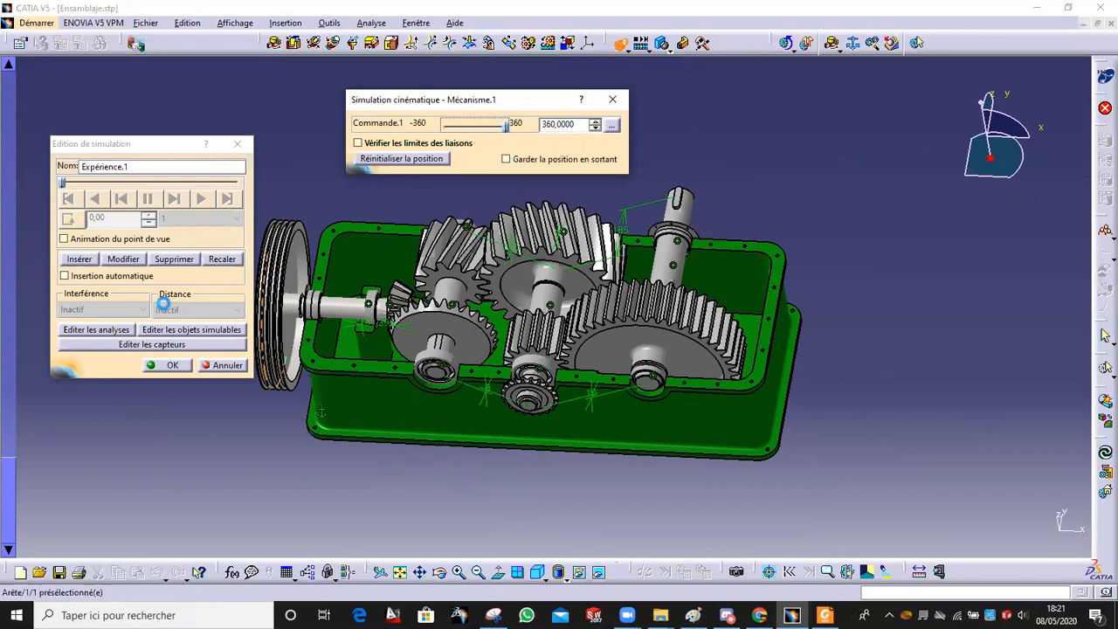
click(82, 260)
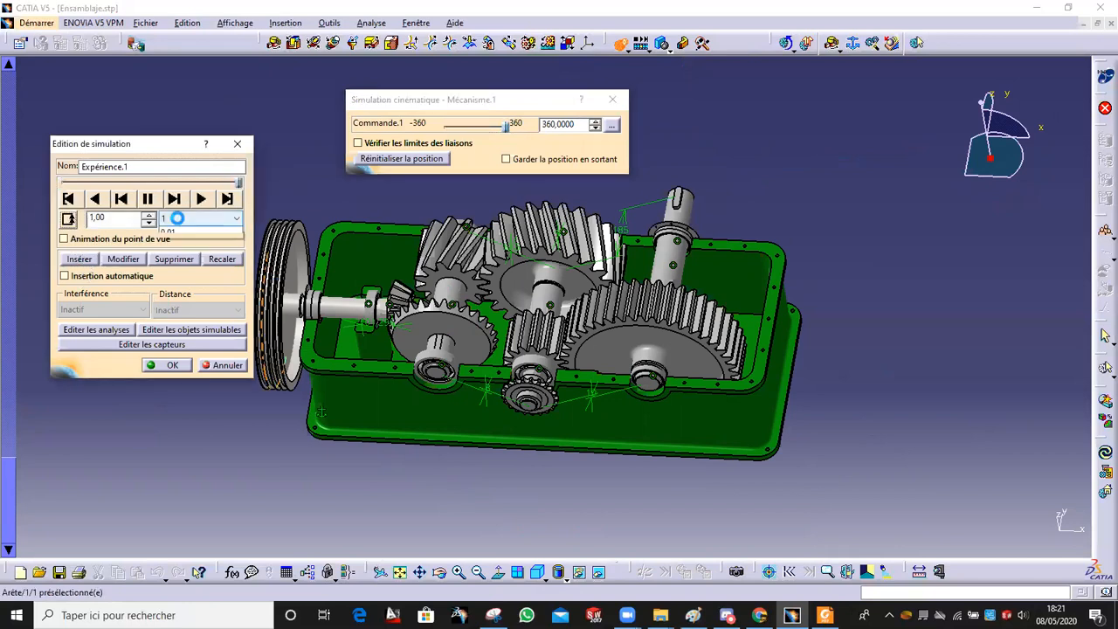
Step: Play the simulation with a 0.01 step and examine the meshing gears, the bevel pair and the belt pulley in motion
click(194, 218)
click(188, 288)
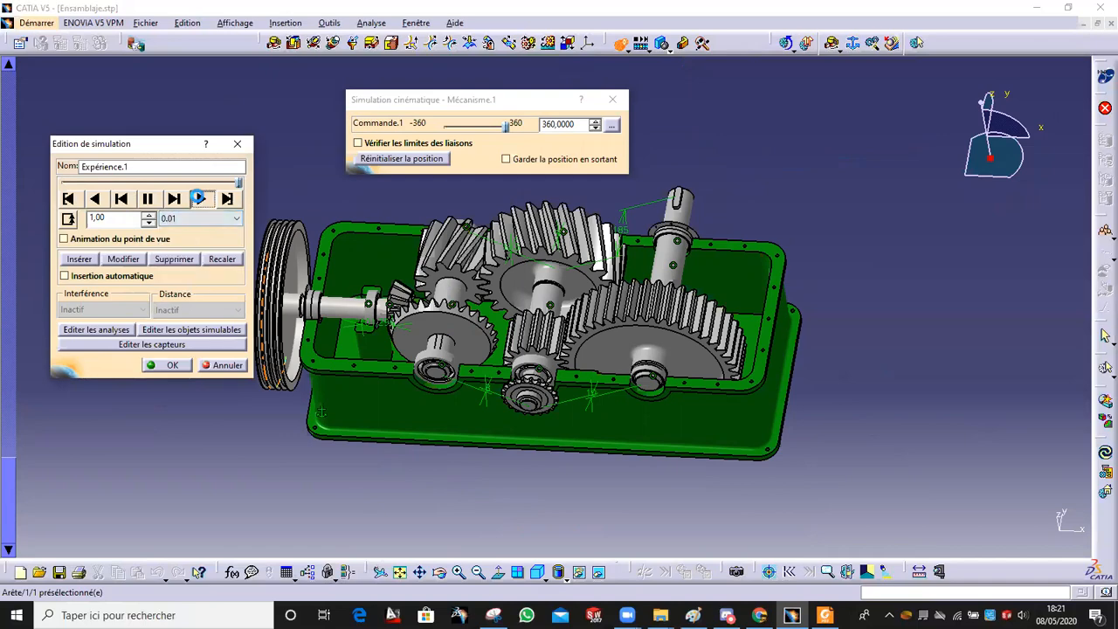
click(199, 198)
middle_drag(541, 403, 660, 328)
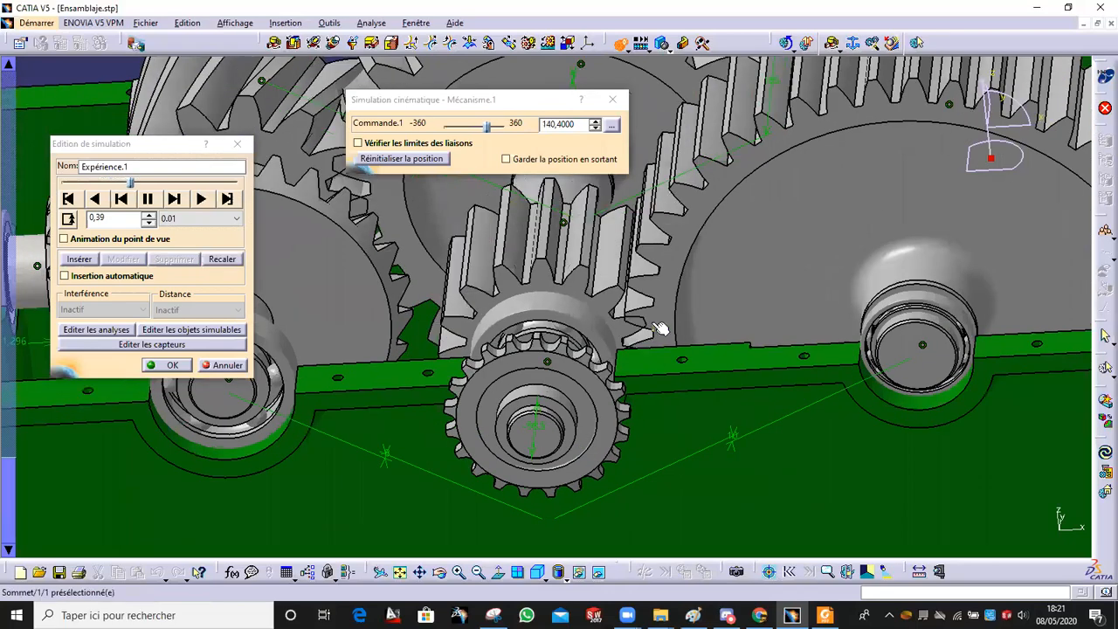
middle_drag(633, 292, 624, 370)
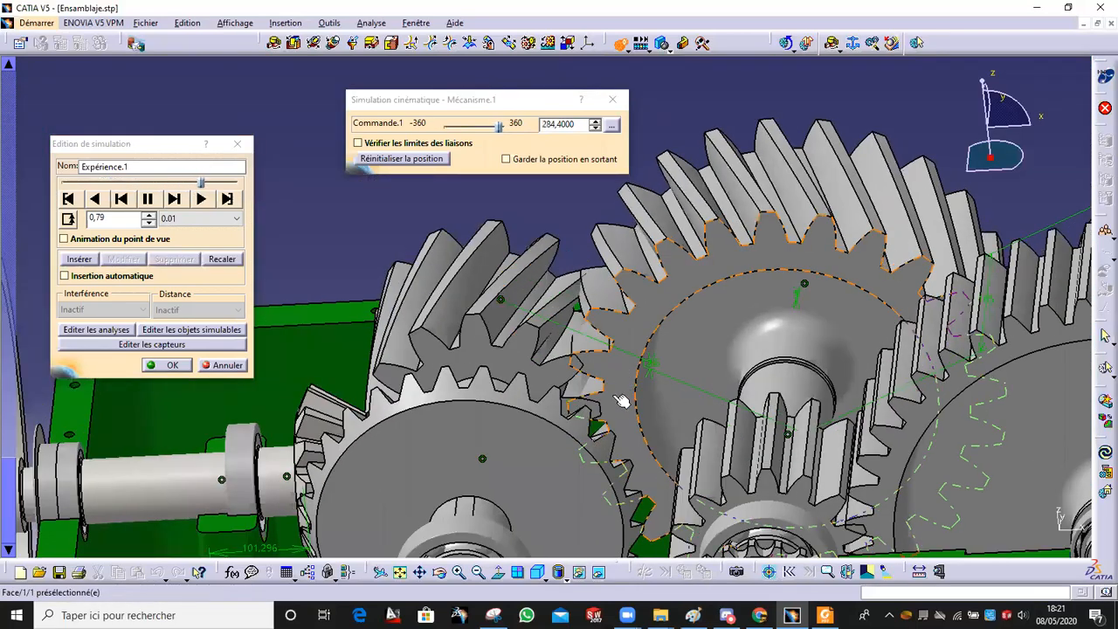
middle_drag(554, 428, 527, 292)
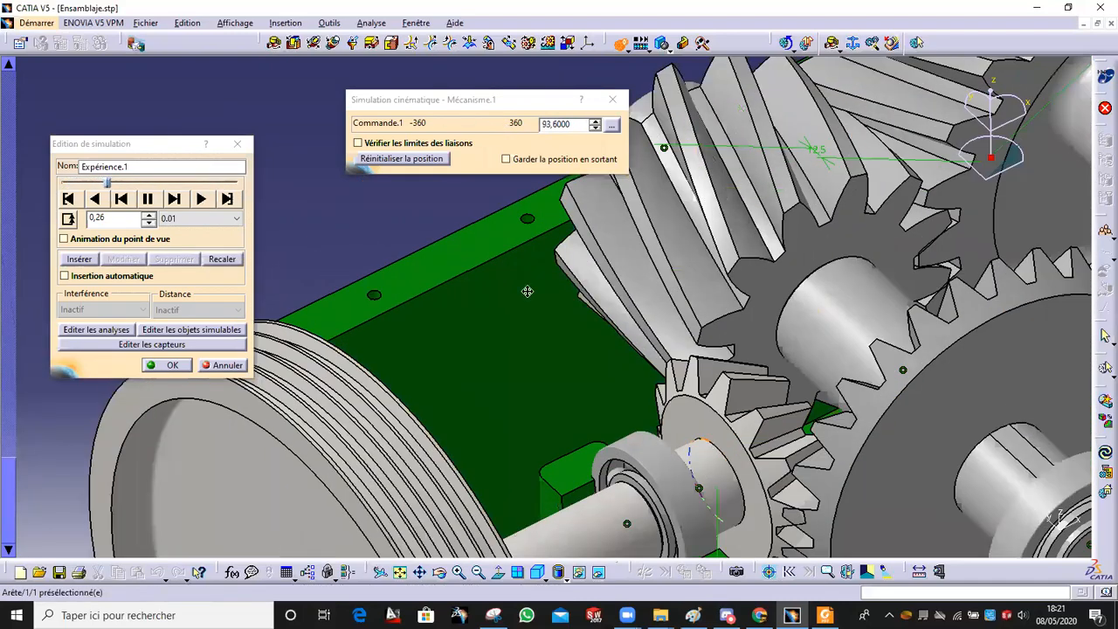
middle_drag(742, 498, 586, 338)
middle_drag(515, 330, 428, 288)
middle_drag(210, 424, 649, 268)
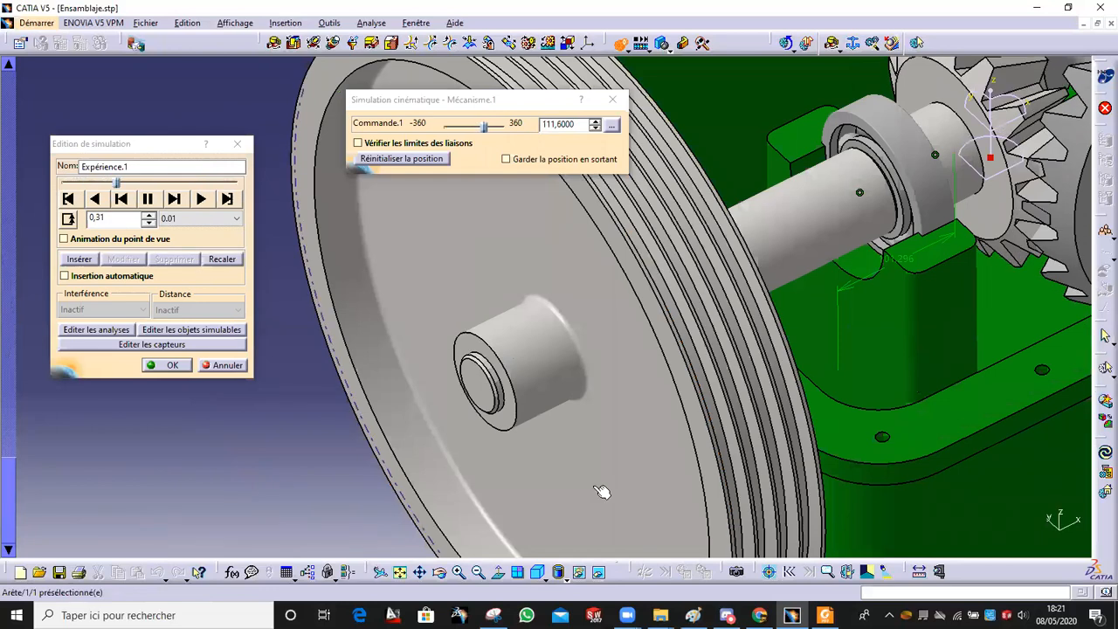
Step: Switch the display to realistic rendering with edges, check the pulley's rotation and cancel the simulation
click(559, 574)
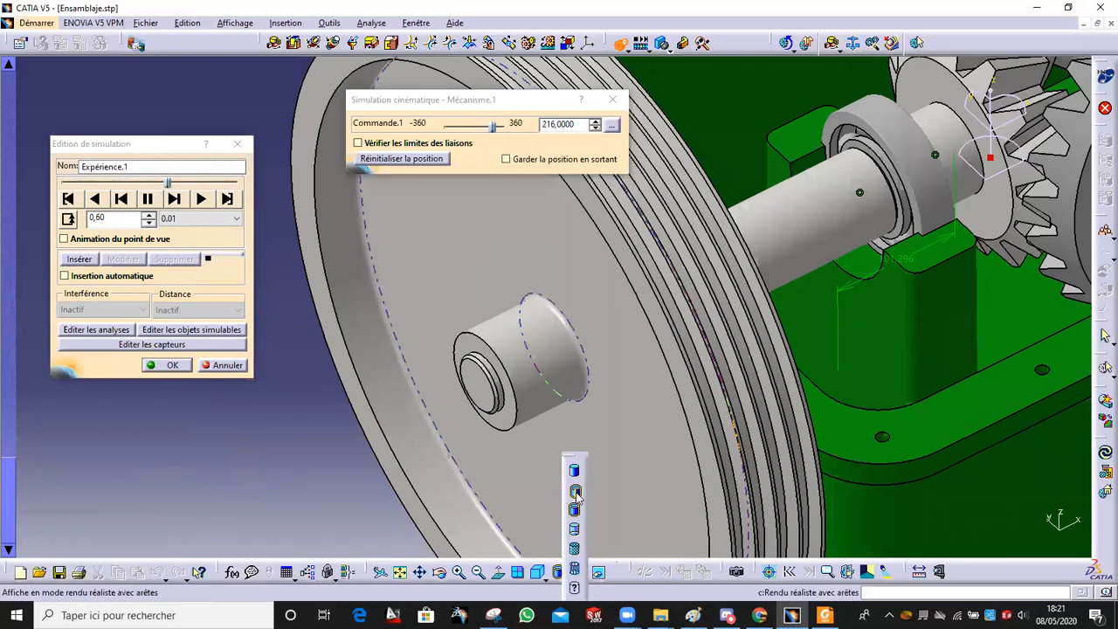
click(575, 492)
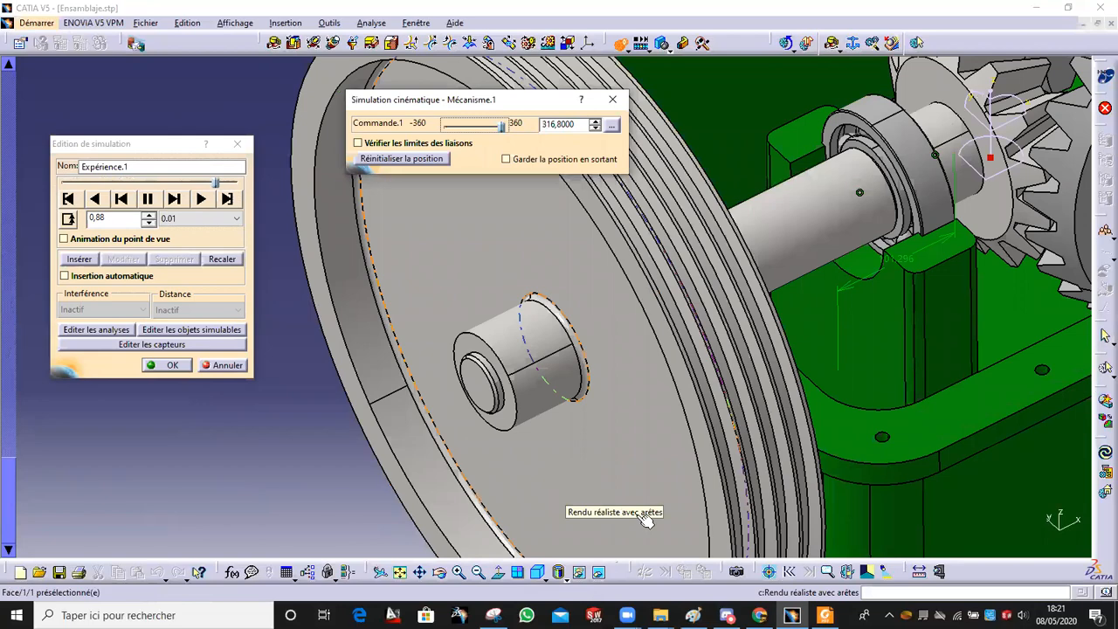
ctrl+middle_drag(604, 487, 548, 457)
click(79, 258)
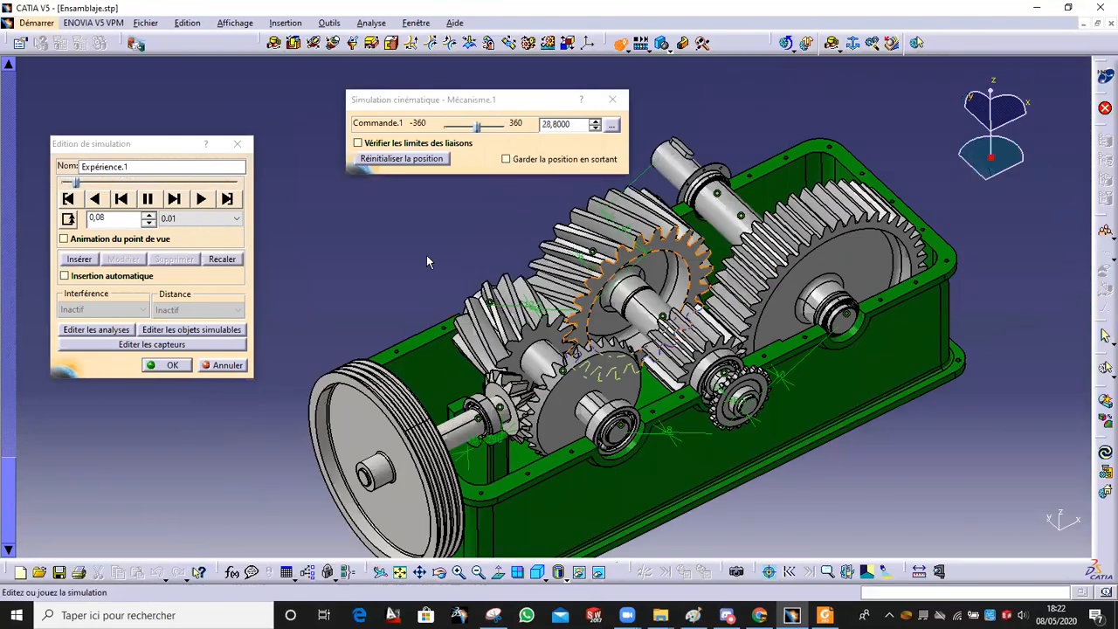
click(229, 365)
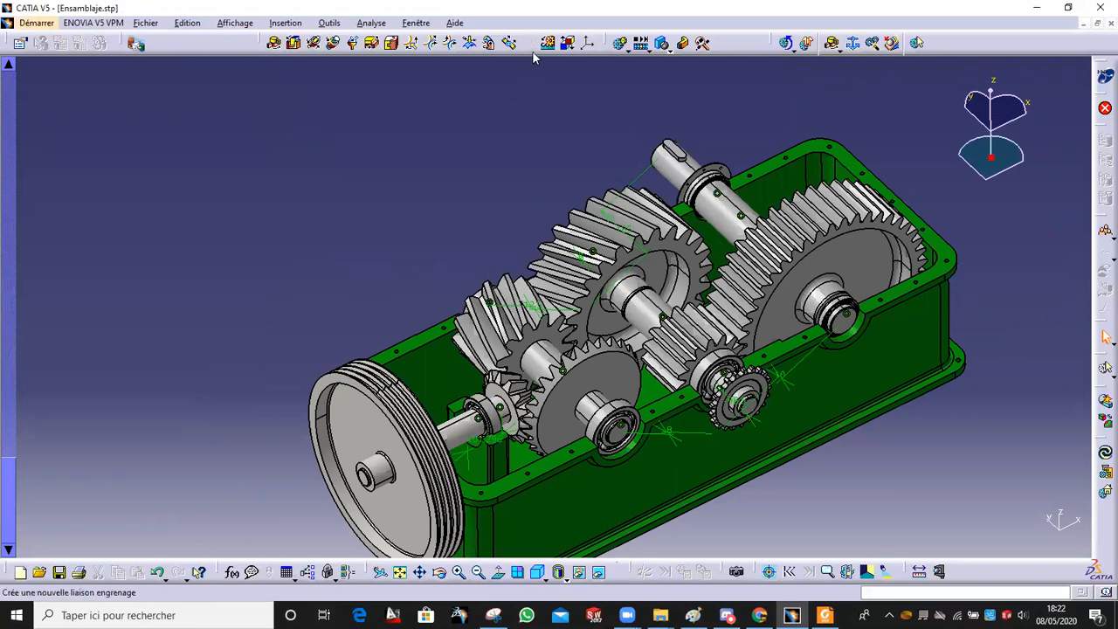
Step: Set the ratio of the gear joint between shafts eje 4 and eje 3 to -3
scroll(75, 181, up, 8)
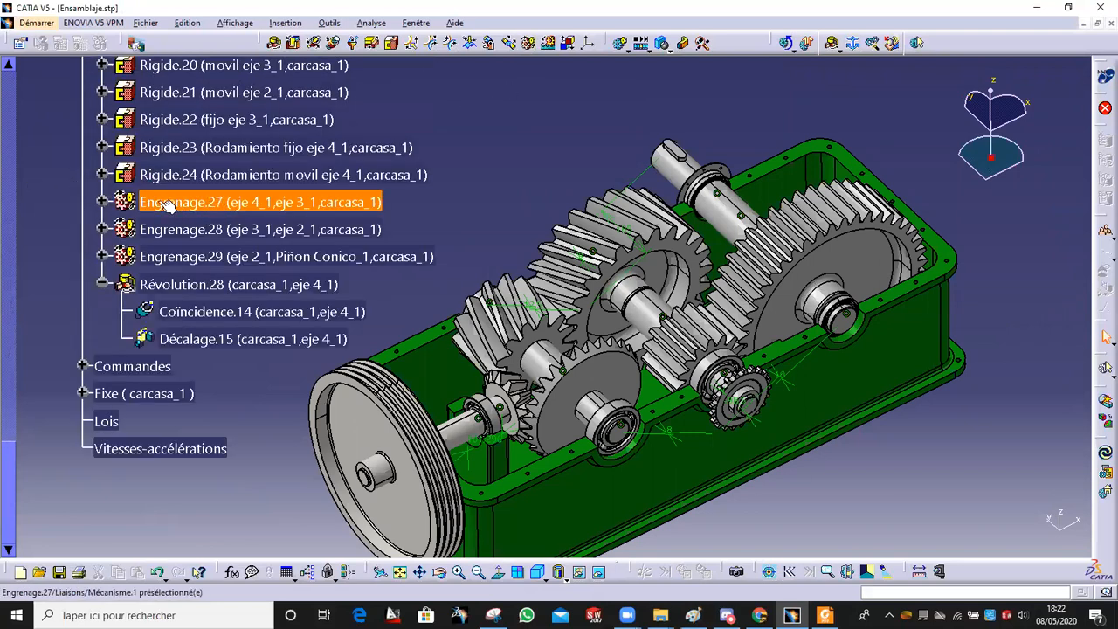
click(175, 202)
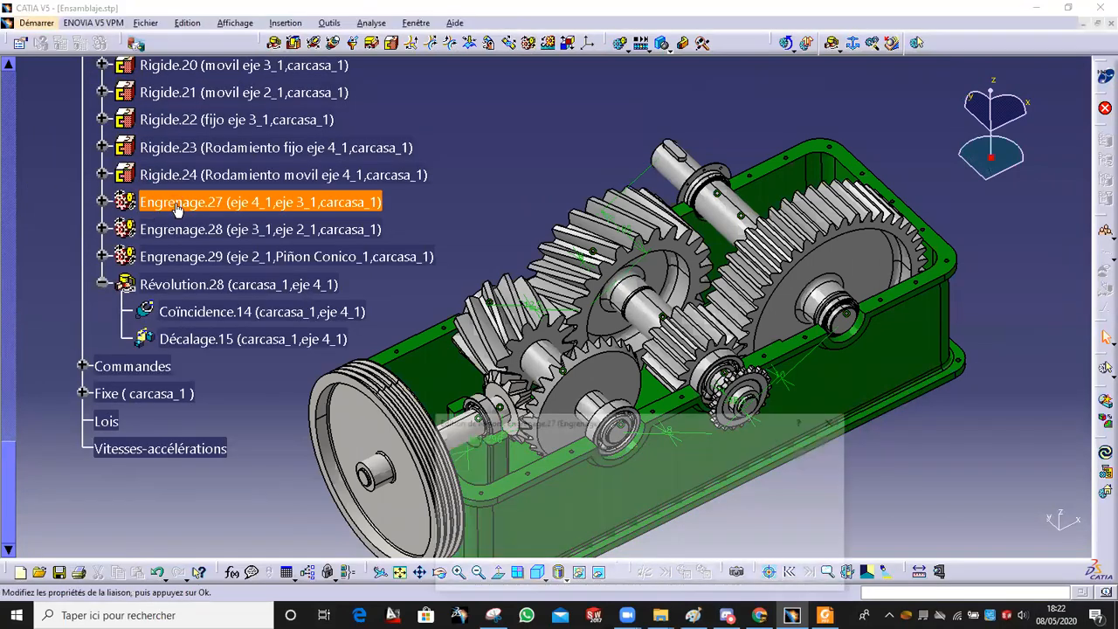
middle_drag(640, 374, 451, 242)
middle_drag(796, 192, 811, 313)
middle_drag(699, 210, 629, 231)
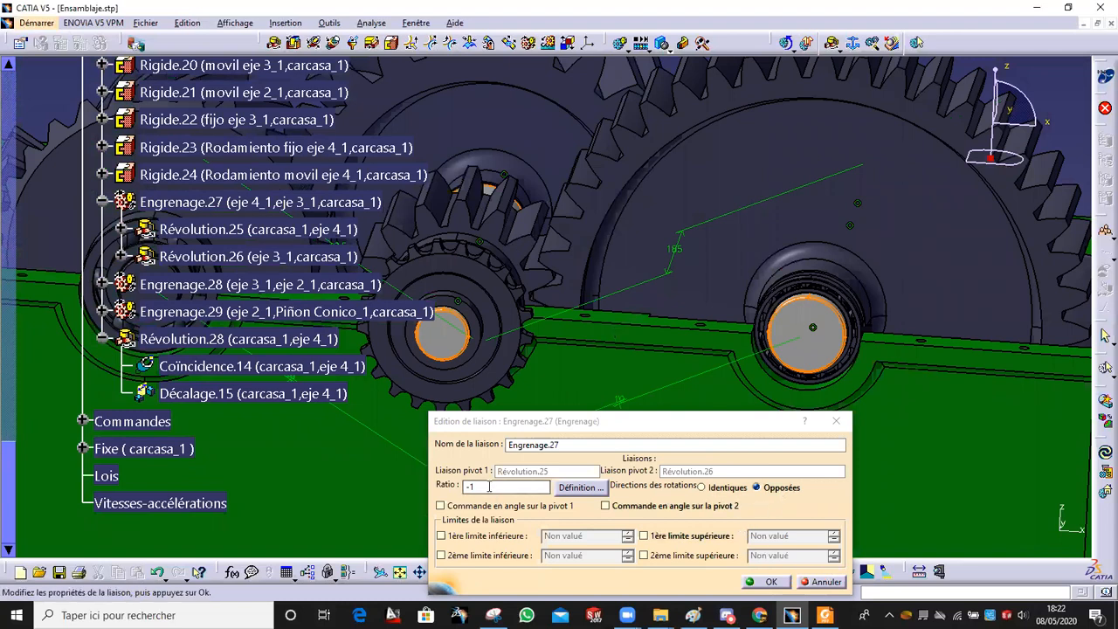
drag(482, 486, 474, 486)
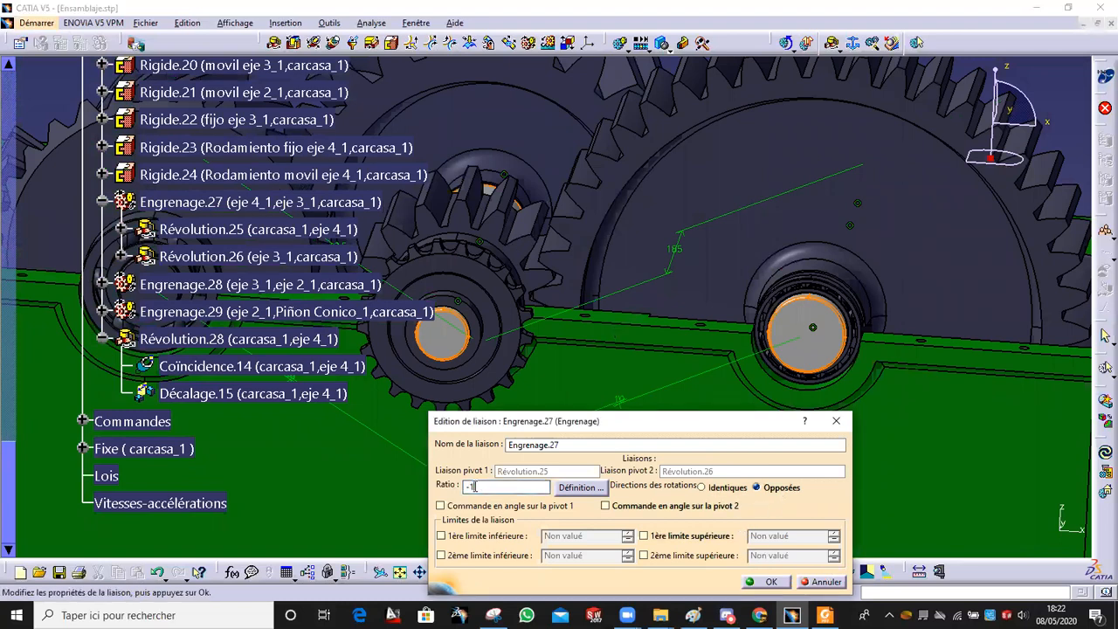
middle_drag(629, 283, 611, 253)
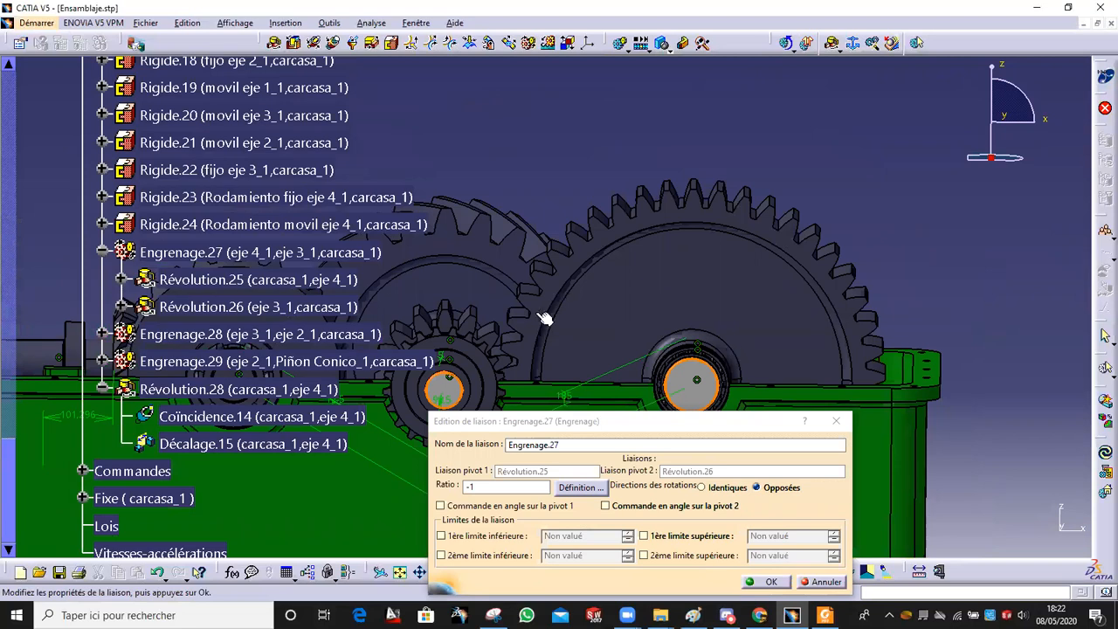
middle_drag(652, 297, 690, 258)
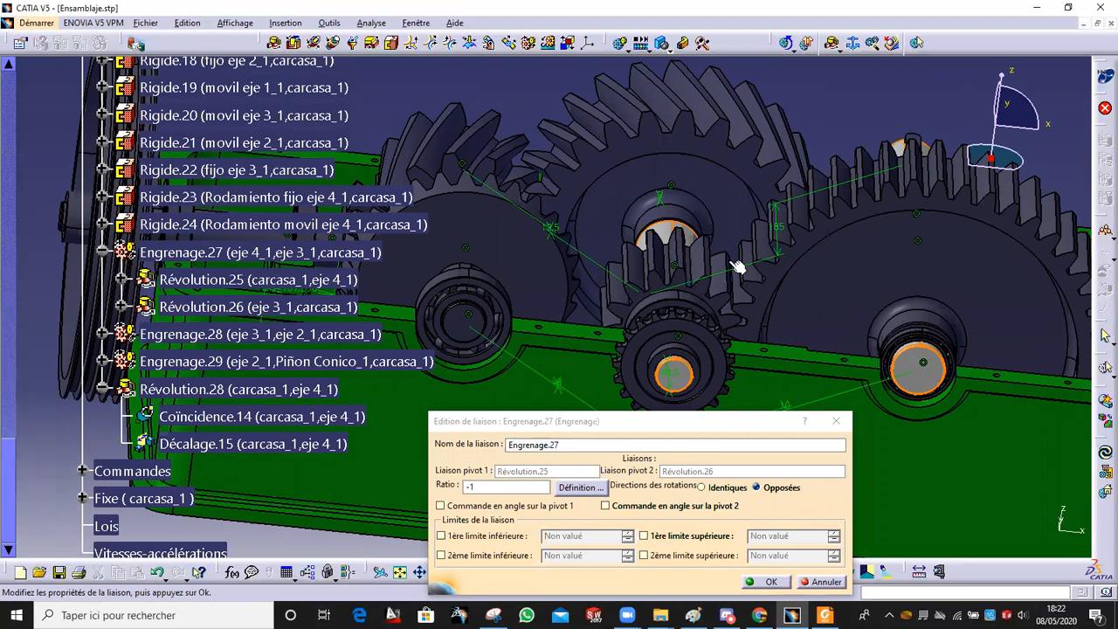
double_click(473, 486)
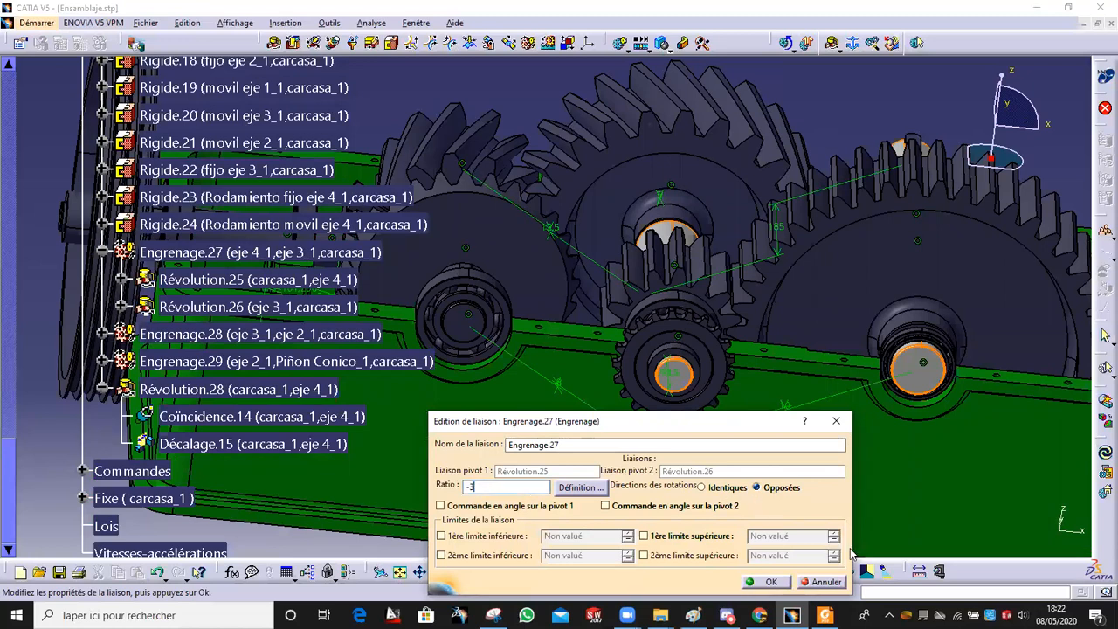
text(-3)
click(771, 582)
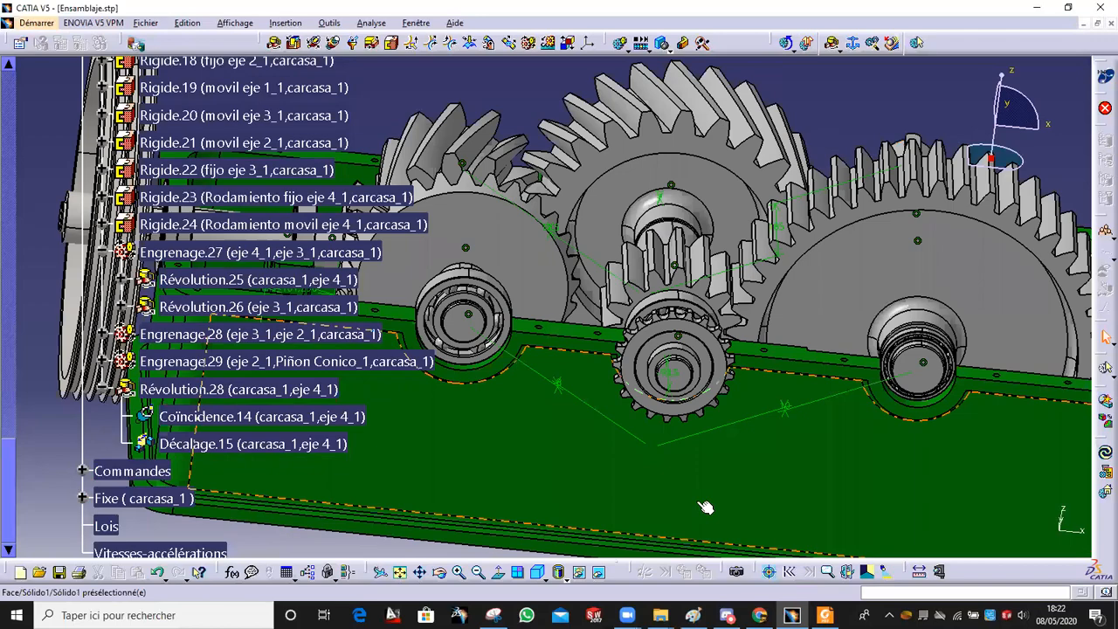
Step: Edit the ratio of the gear joint between shafts eje 3 and eje 2 to suit its helical gears
middle_drag(735, 485, 288, 372)
double_click(235, 336)
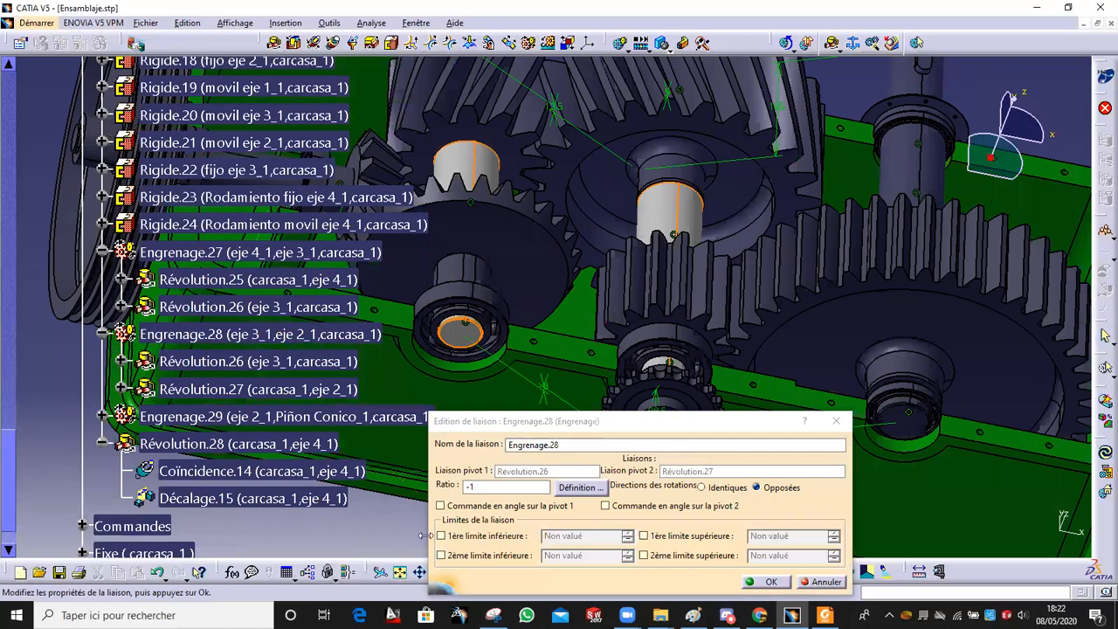
drag(595, 427, 659, 444)
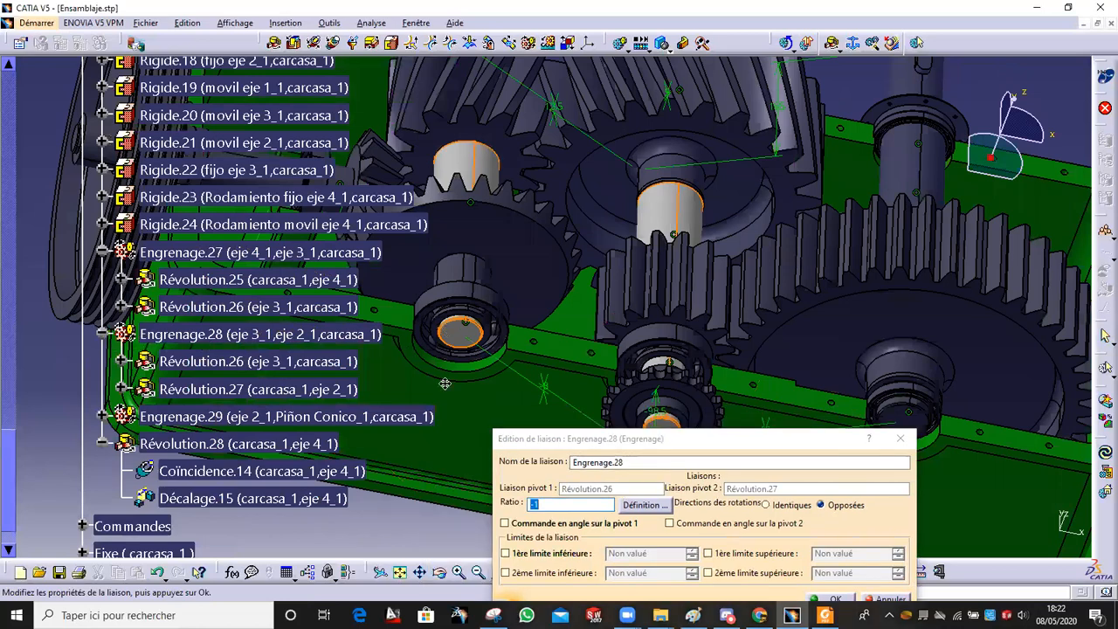
middle_drag(444, 384, 463, 225)
middle_drag(596, 268, 634, 234)
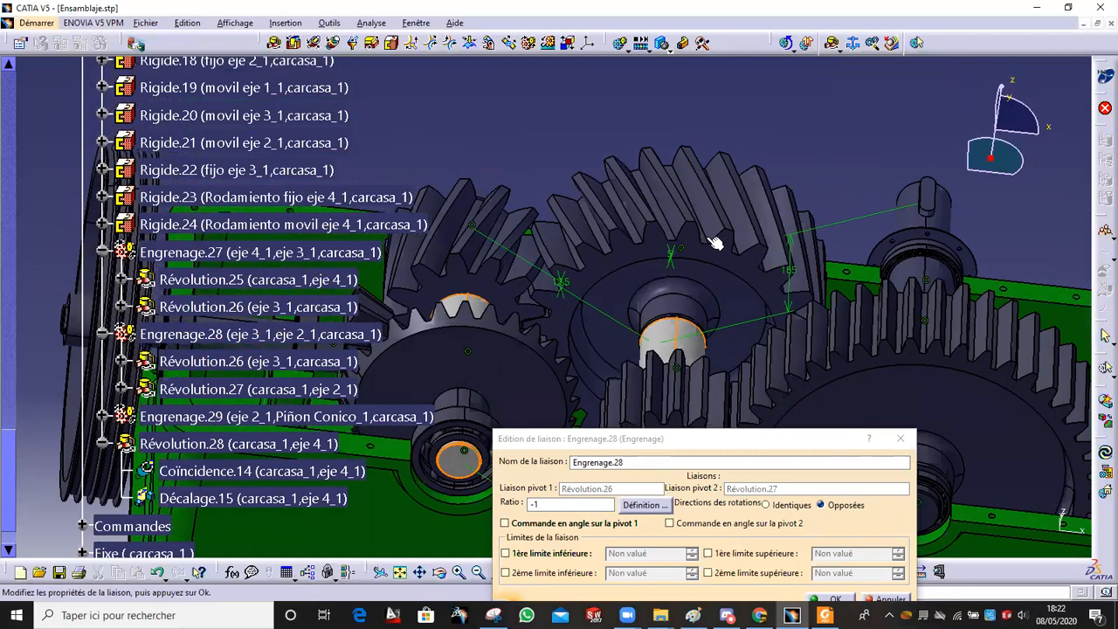
middle_drag(667, 266, 664, 192)
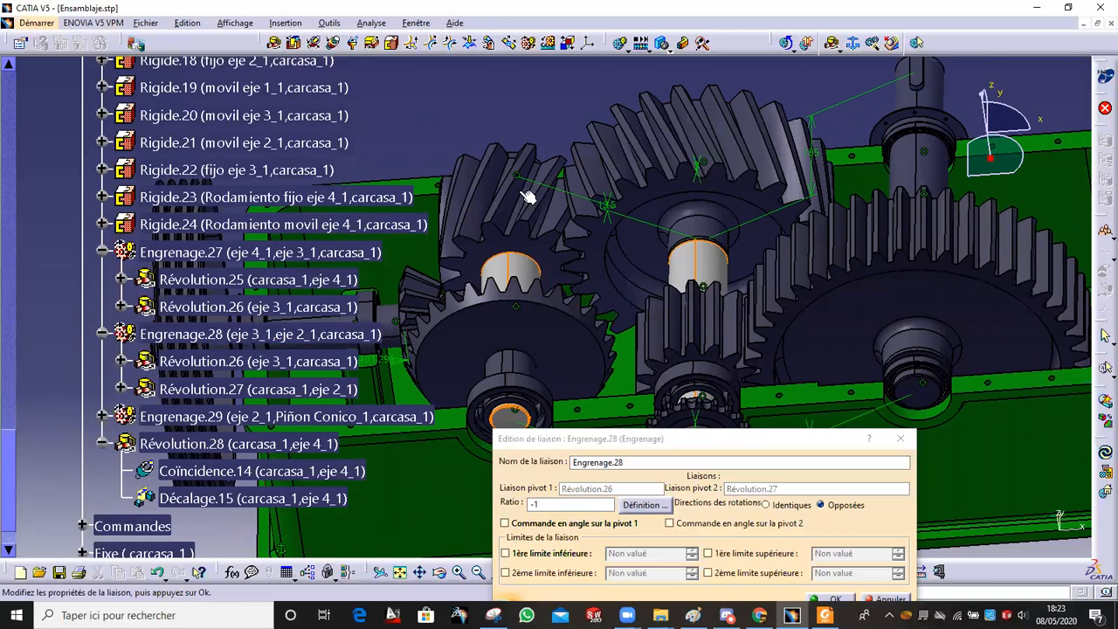
middle_drag(627, 300, 631, 236)
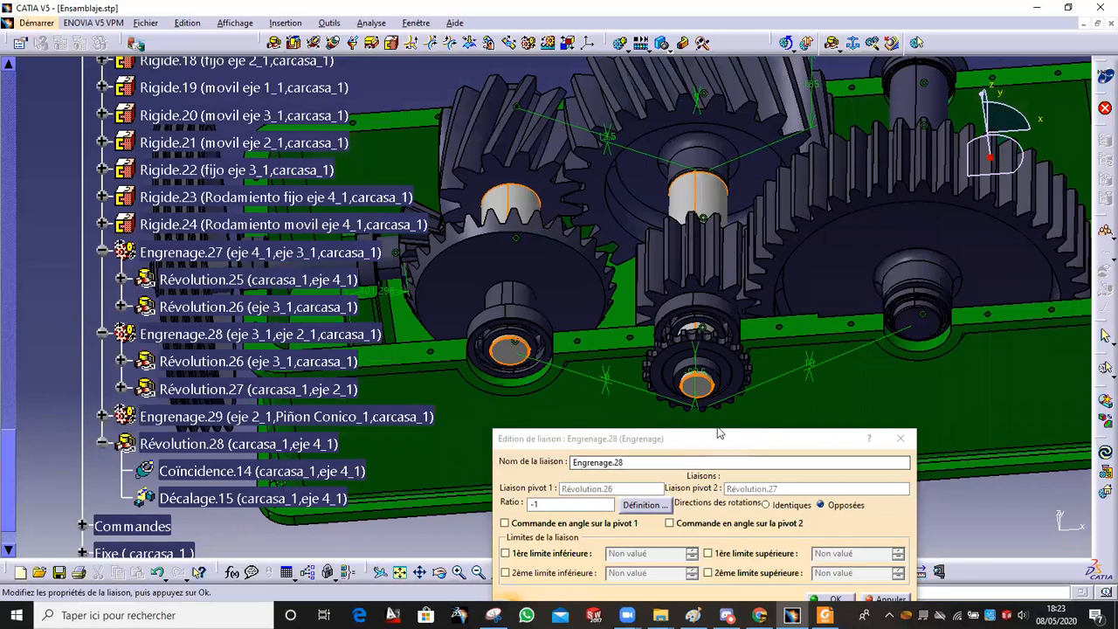
drag(718, 434, 734, 402)
double_click(571, 475)
drag(555, 474, 549, 474)
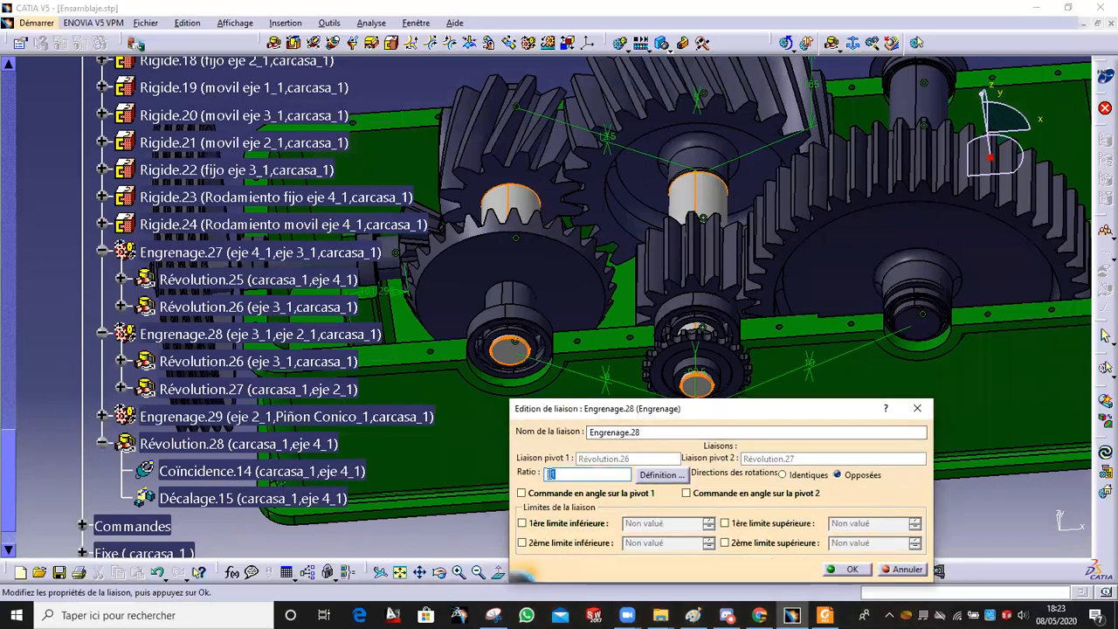
click(573, 473)
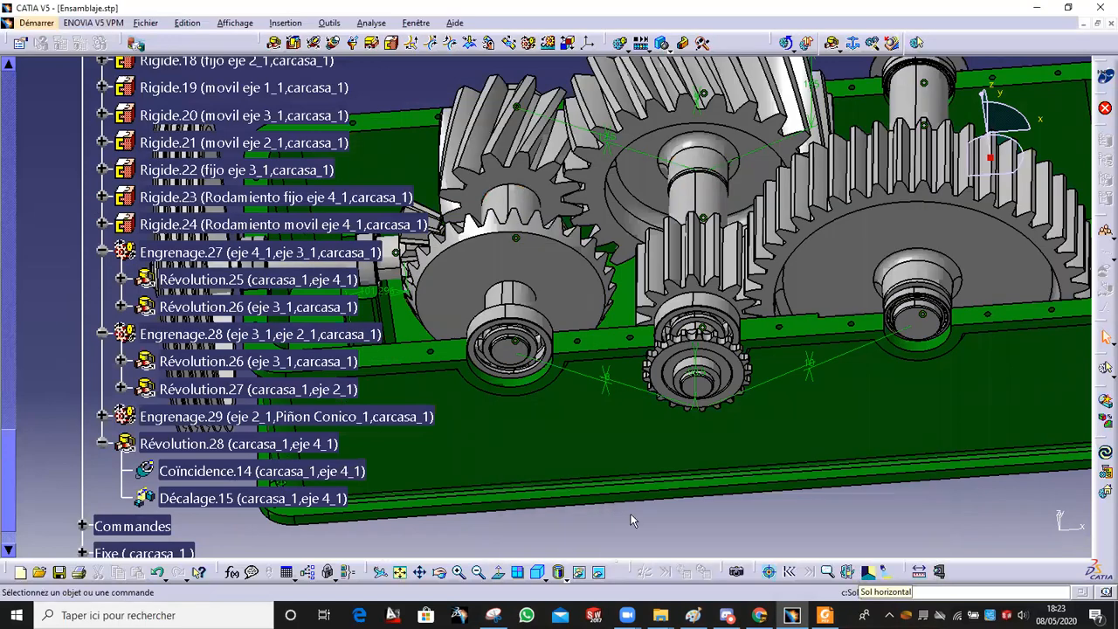
Step: Set the ratio of the gear joint between eje 2 and Piñon Conico to 2 with identical rotation directions
scroll(323, 424, up, 10)
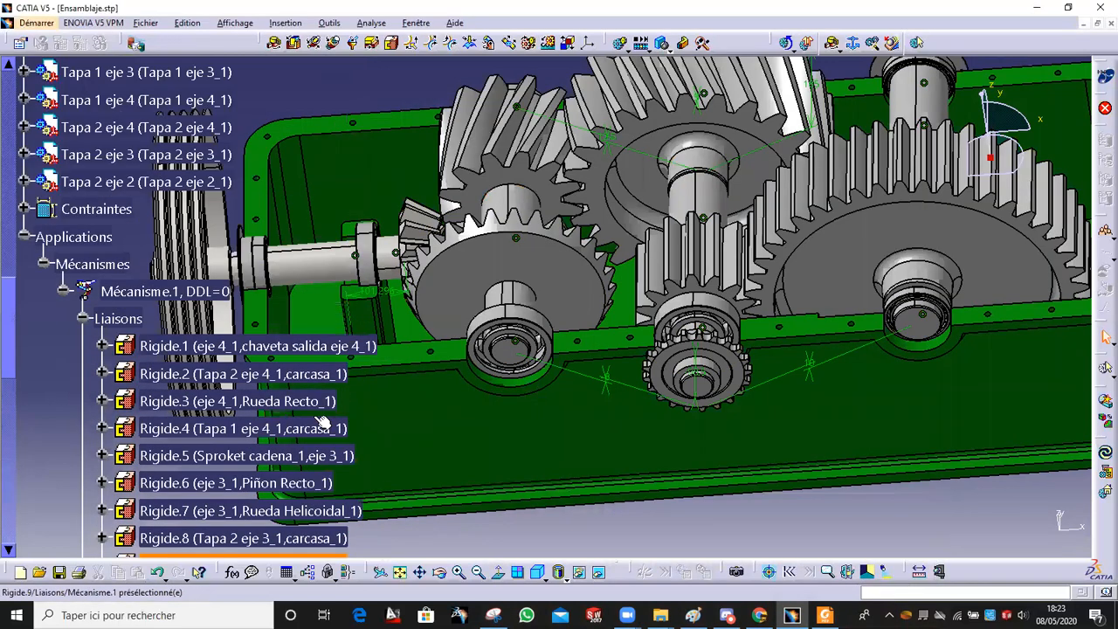
scroll(323, 424, down, 8)
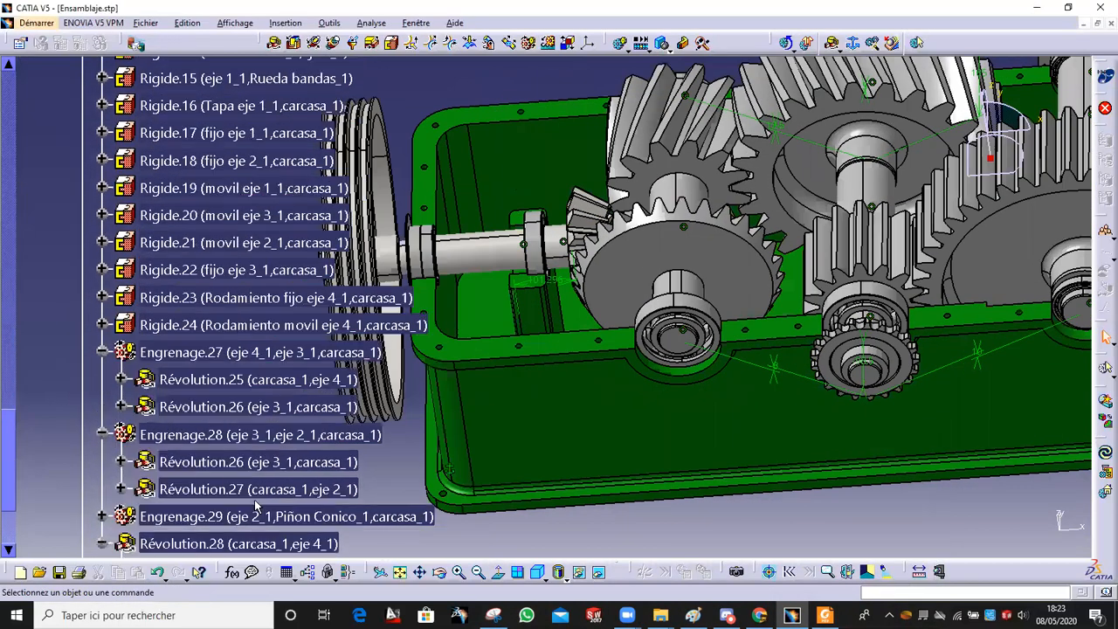
double_click(179, 514)
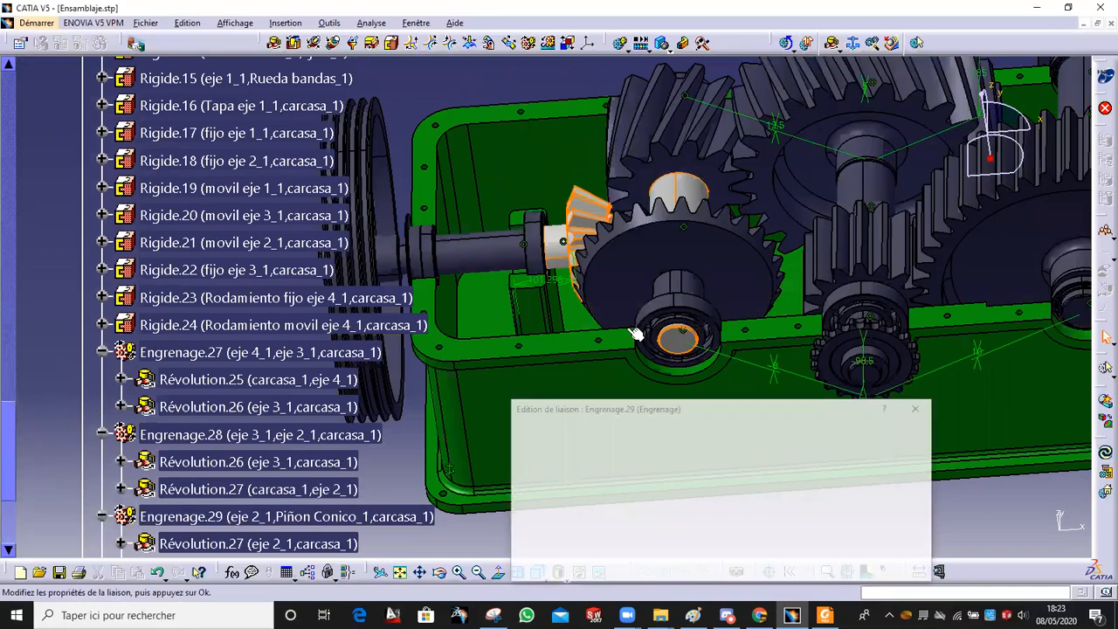
middle_drag(437, 249, 672, 248)
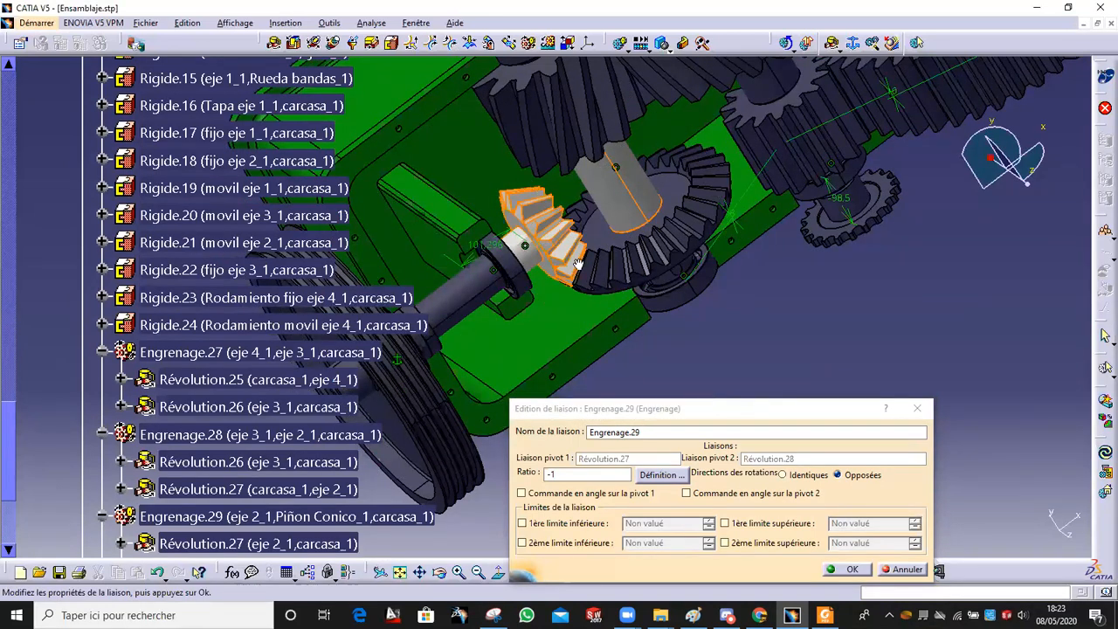
middle_drag(580, 262, 596, 229)
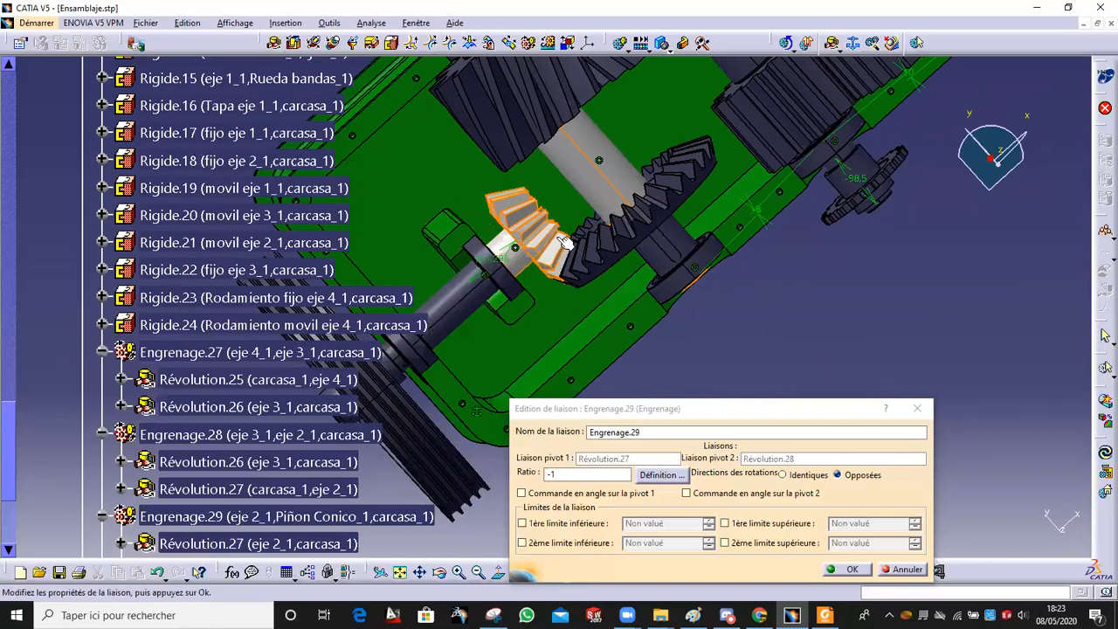
click(555, 473)
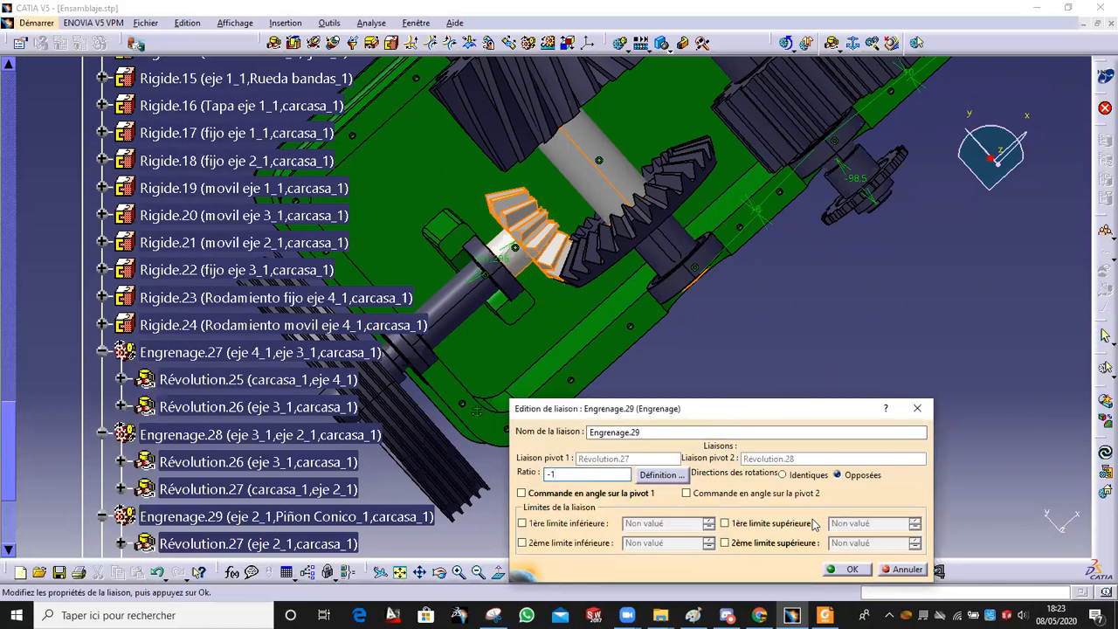
click(789, 474)
middle_drag(516, 320, 559, 398)
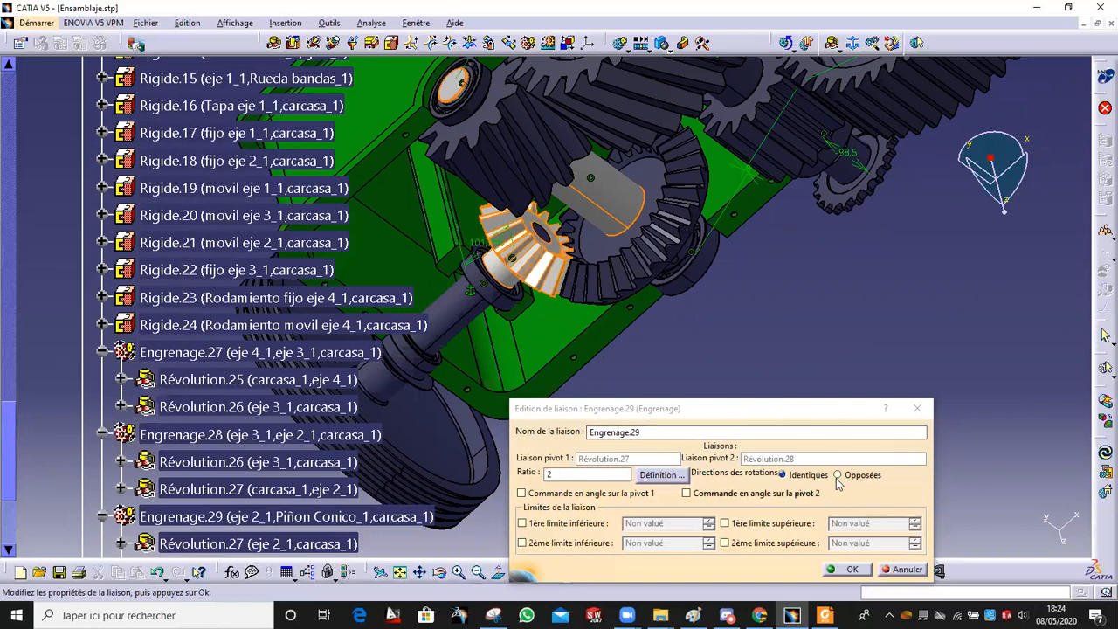
click(844, 566)
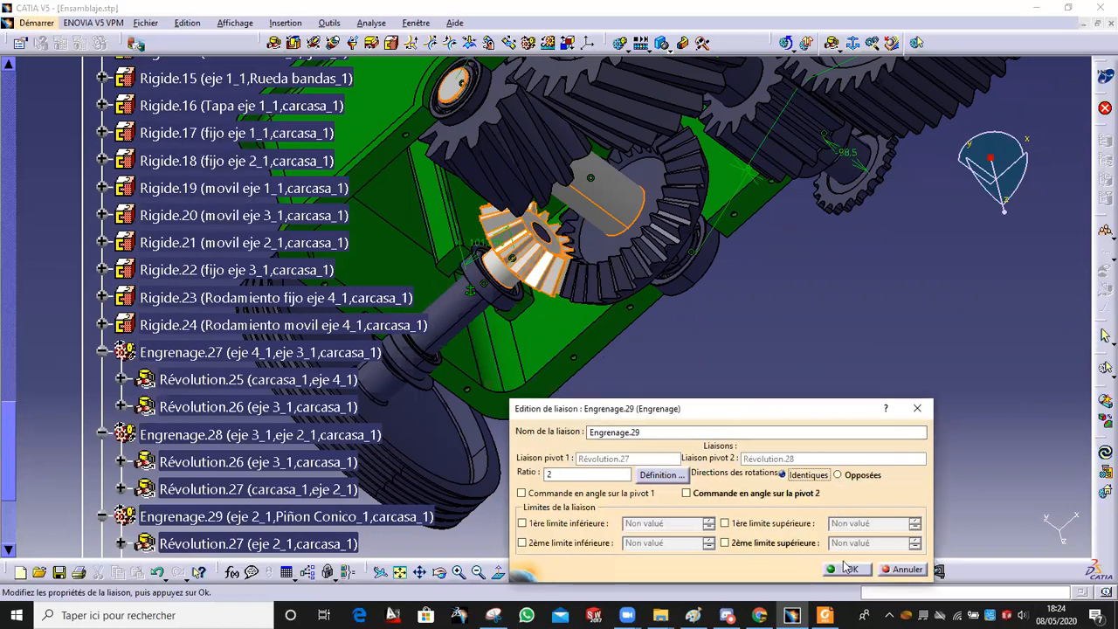
click(841, 566)
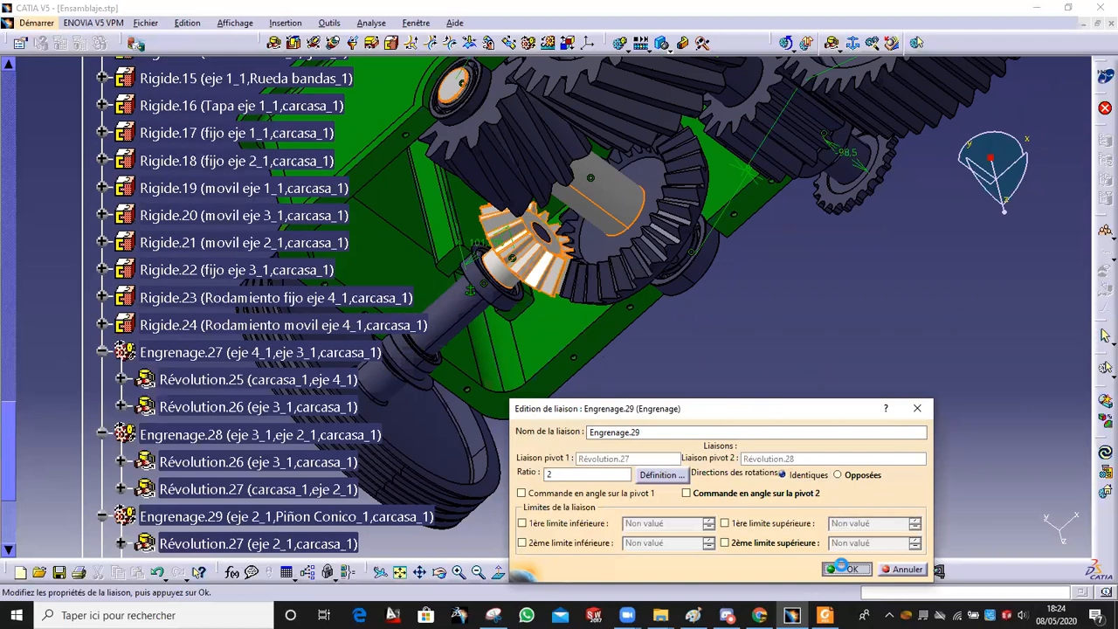
Step: Start a new simulation, hide the assembly constraints and collapse the Applications branch of the tree
middle_drag(644, 373, 746, 100)
click(620, 46)
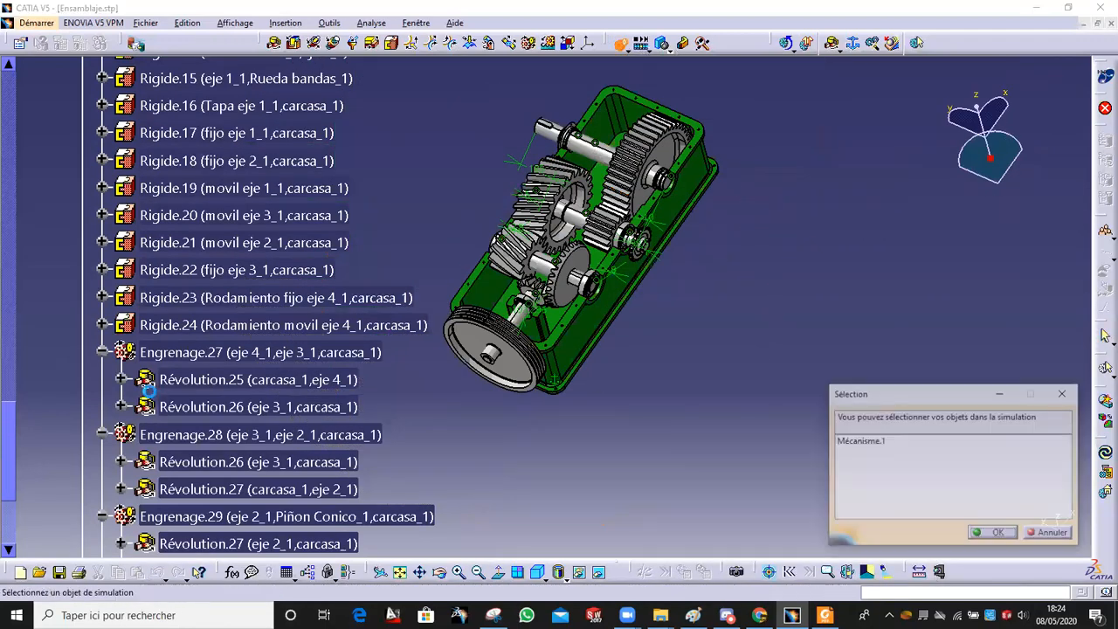
scroll(324, 345, up, 10)
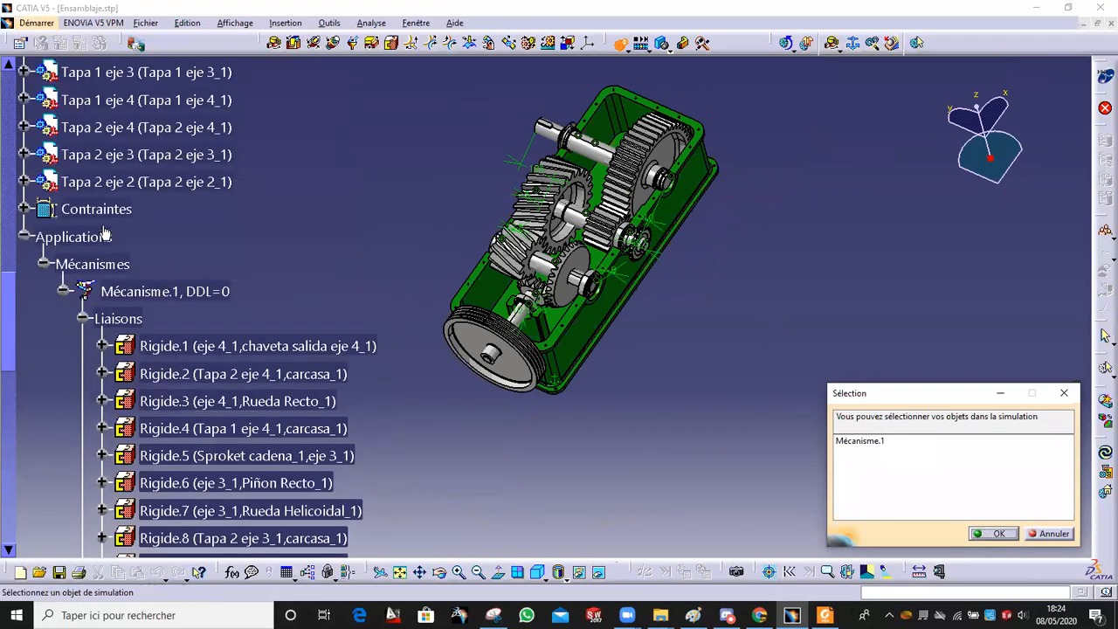
right_click(104, 211)
click(144, 253)
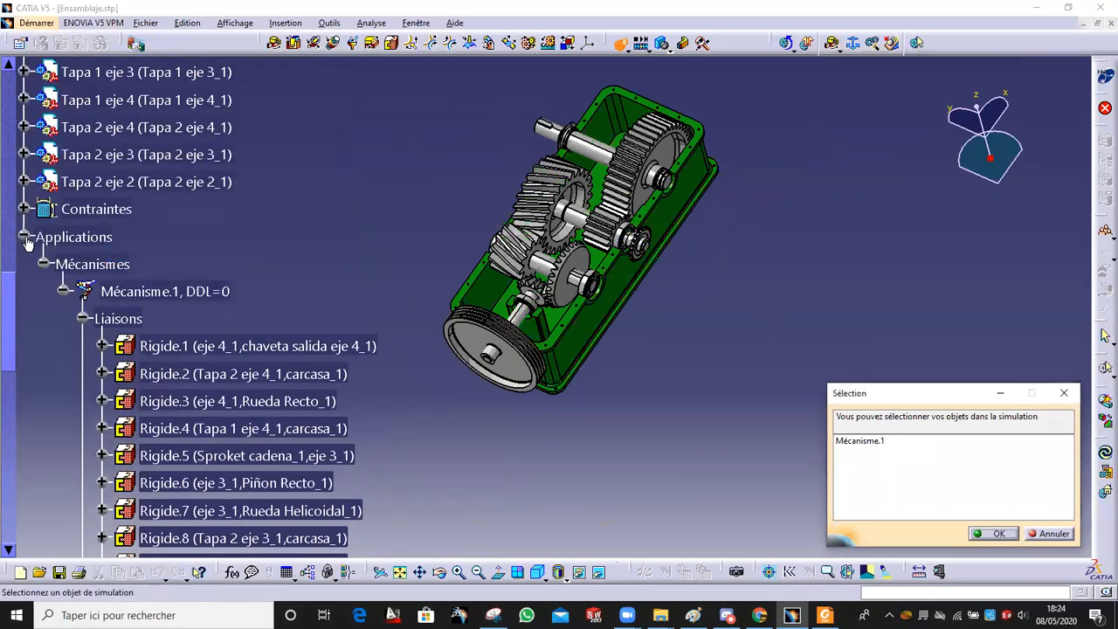
click(24, 237)
middle_drag(378, 338, 436, 420)
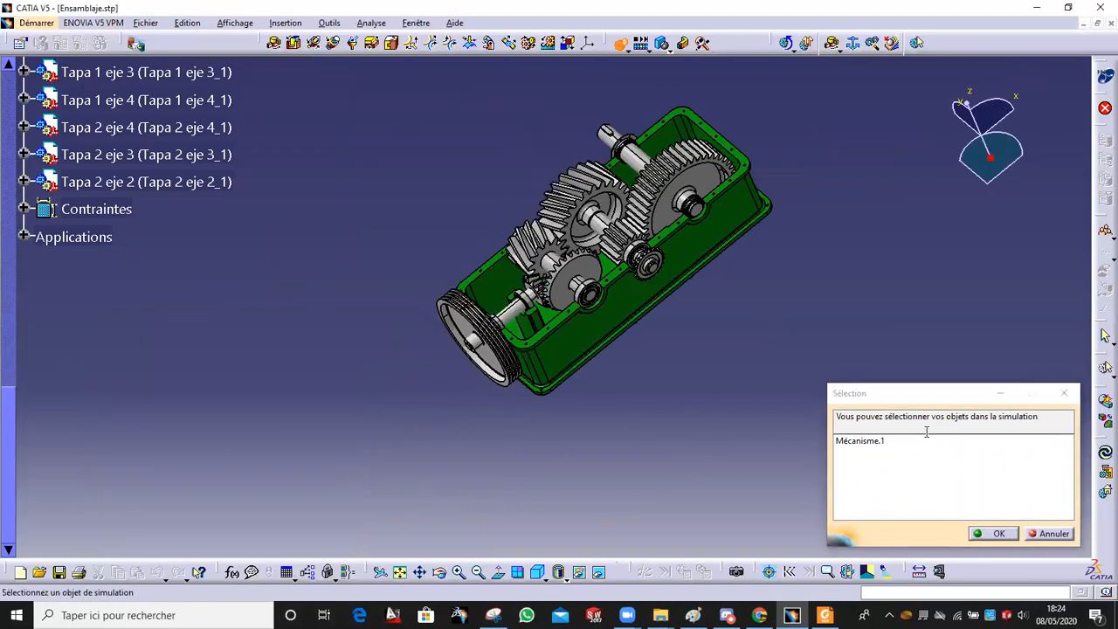
Step: Create the simulation of Mécanisme.1 and raise Commande.1 to 119.4 to check how the spur gears mesh
double_click(873, 440)
middle_drag(571, 400, 611, 319)
drag(476, 125, 478, 125)
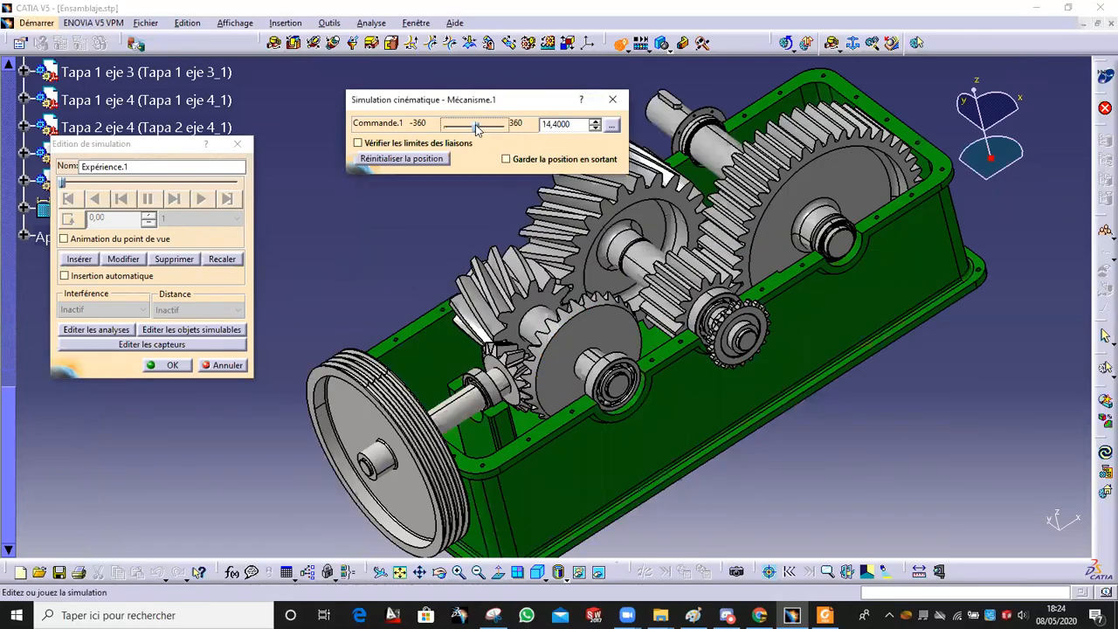
middle_drag(786, 397, 170, 350)
click(594, 123)
click(594, 123)
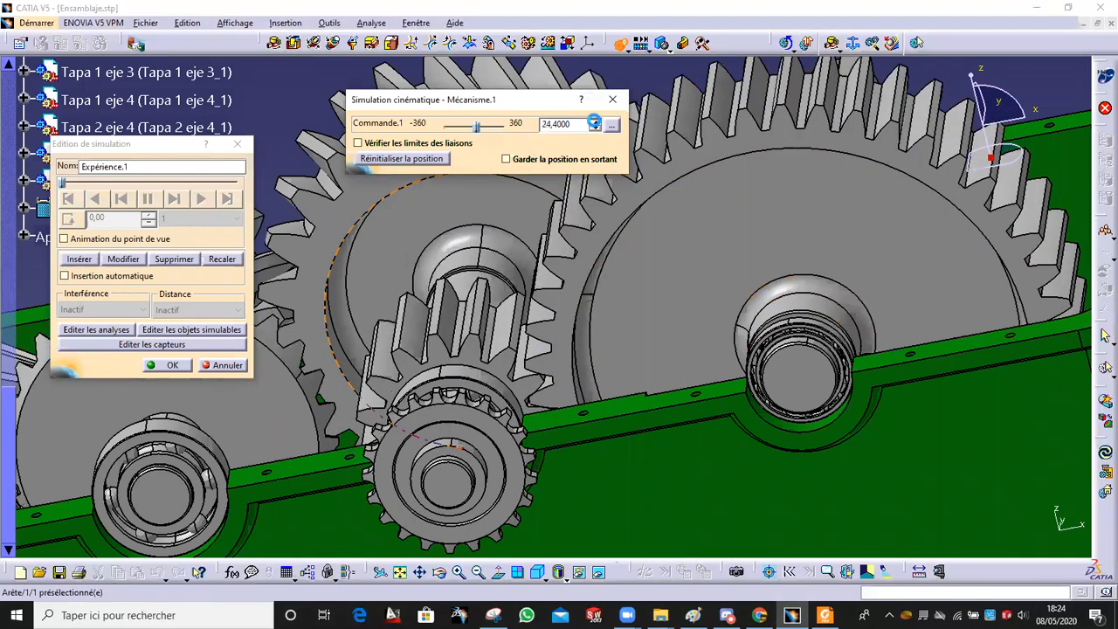
click(593, 121)
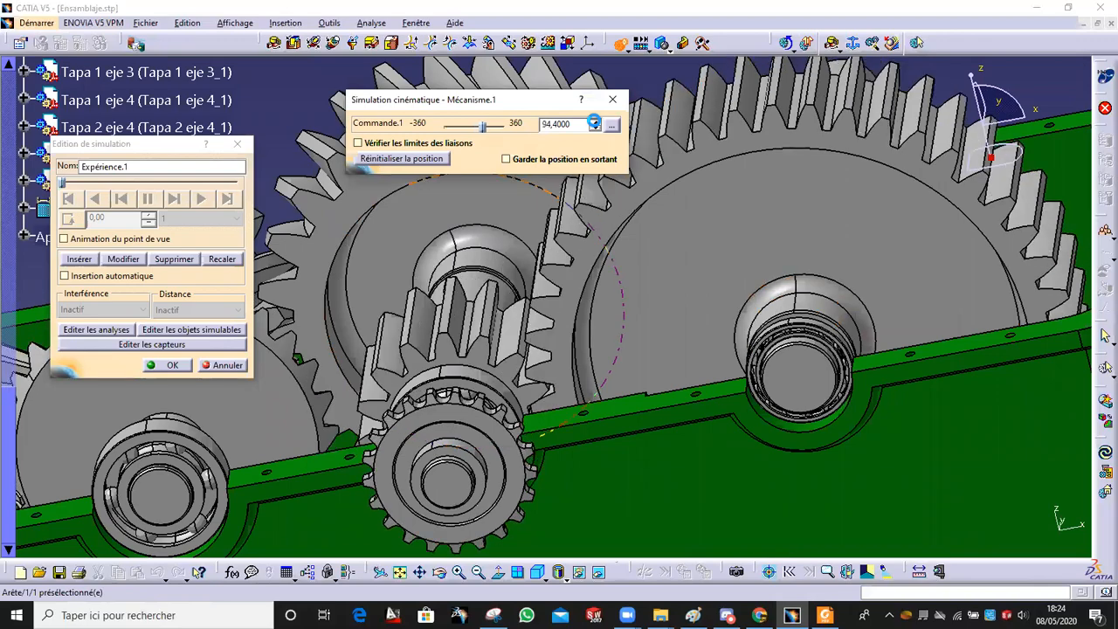
click(594, 122)
Step: Lower Commande.1 stepwise to 64.4 and check the meshing of the helical gears from the opposite side of the housing
middle_drag(425, 399, 494, 206)
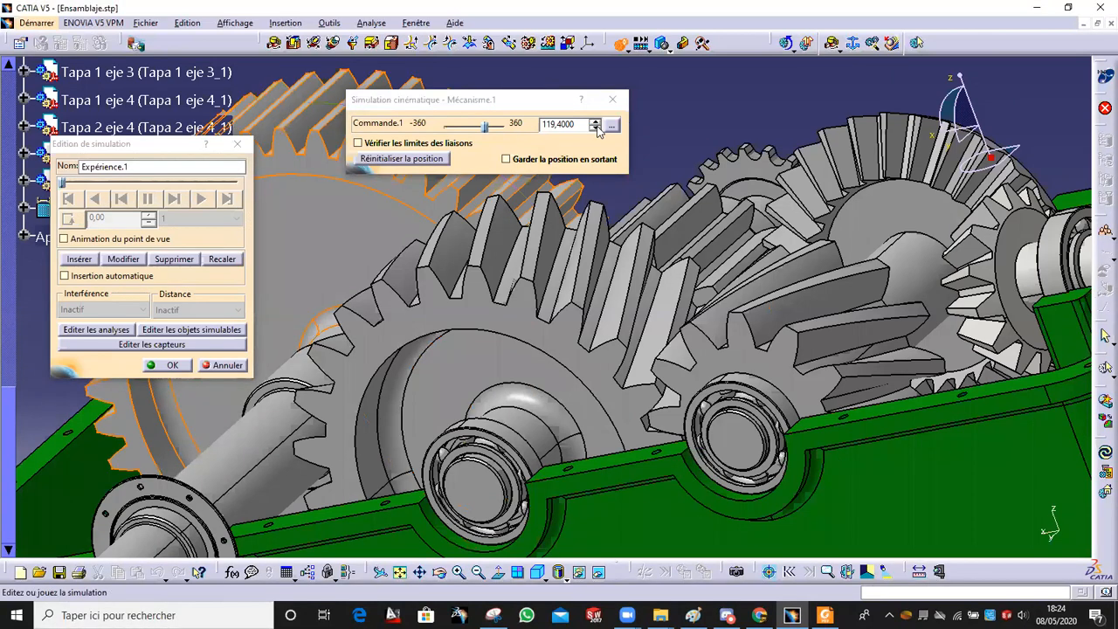
click(595, 128)
click(596, 128)
click(595, 128)
click(596, 129)
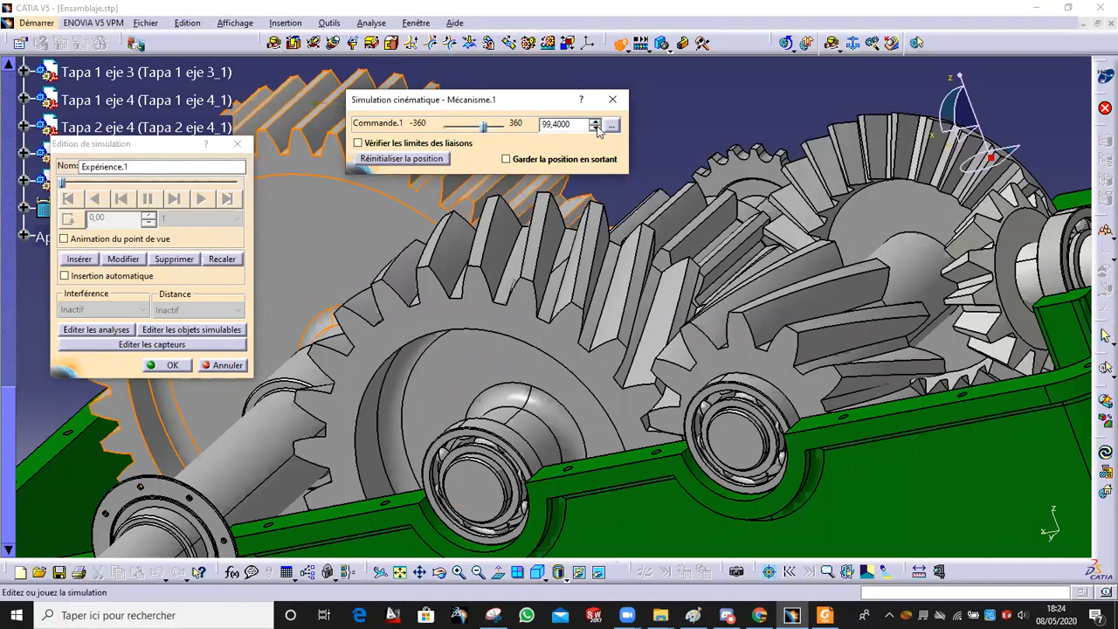
click(596, 128)
click(596, 128)
click(596, 129)
click(596, 129)
click(595, 128)
click(596, 128)
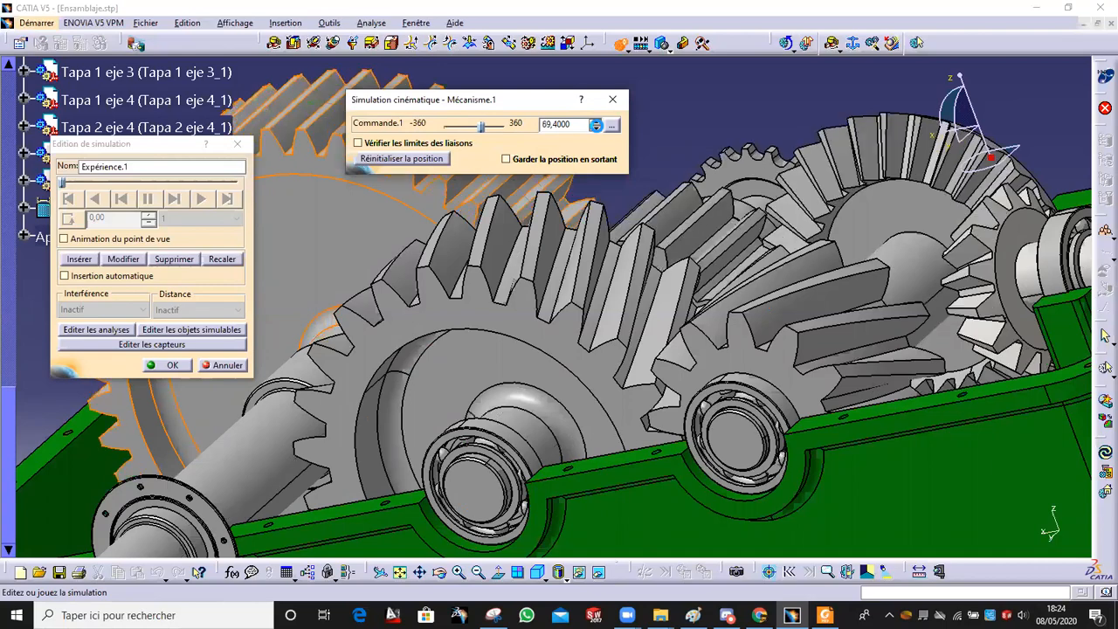
click(596, 128)
Step: Raise Commande.1 stepwise to 149.4 and check the meshing of the bevel gear pair up close
middle_drag(701, 363, 571, 318)
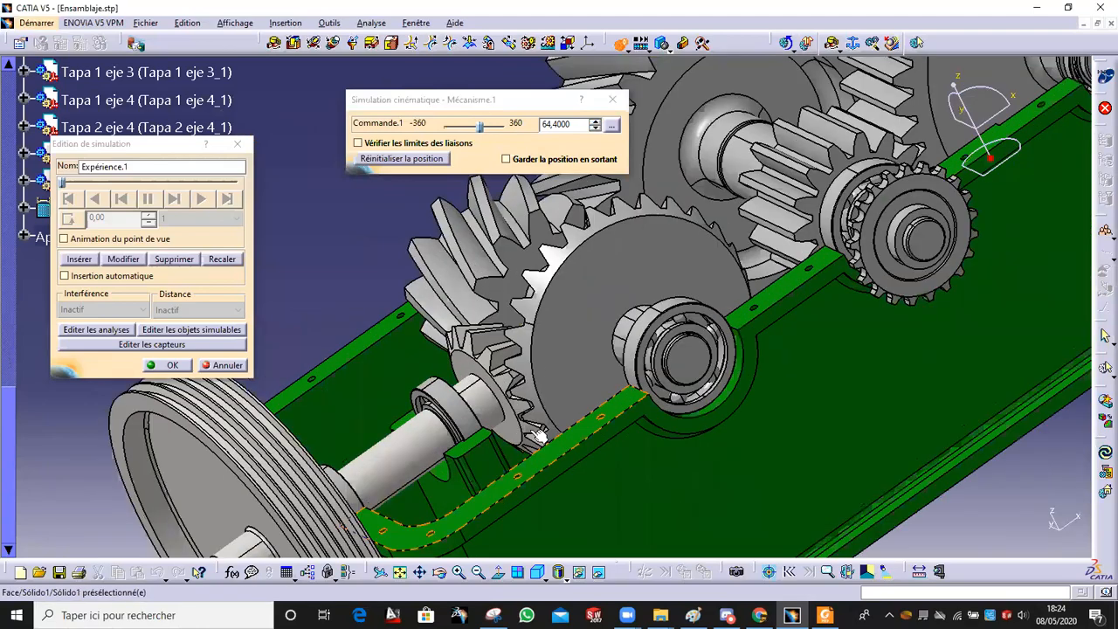
middle_drag(539, 437, 524, 349)
middle_drag(519, 392, 511, 334)
middle_drag(556, 403, 557, 381)
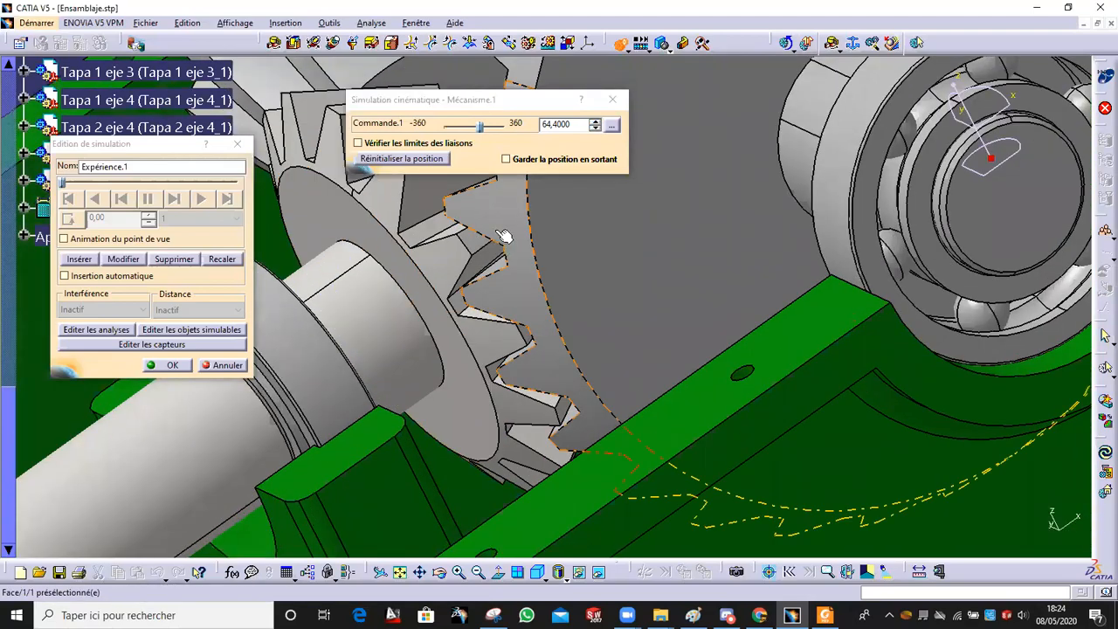
click(595, 122)
click(595, 122)
click(594, 122)
click(595, 123)
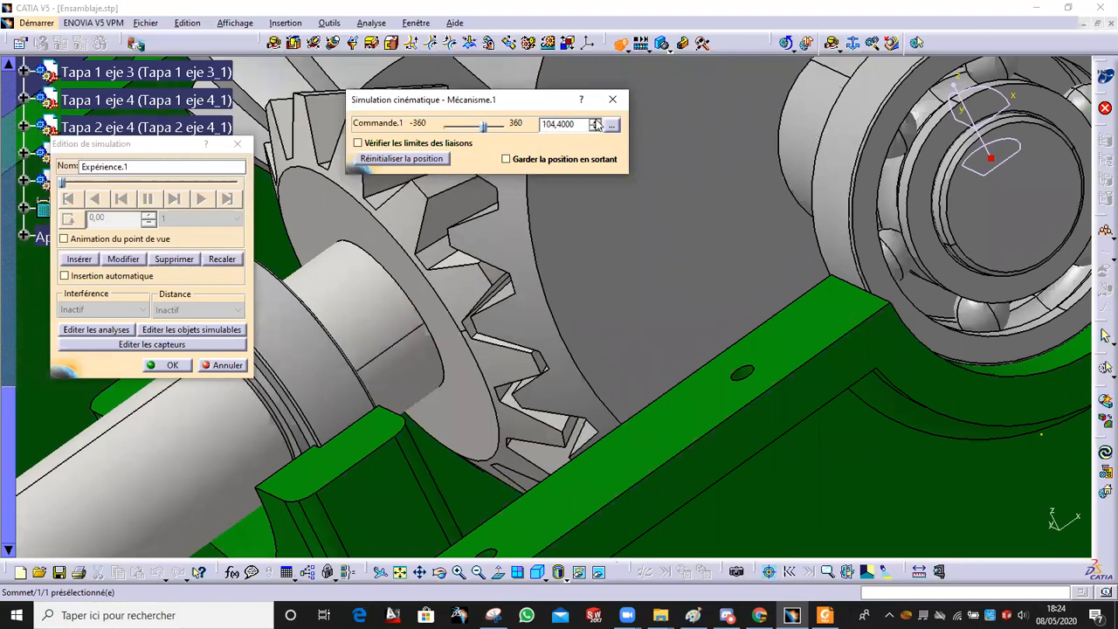
click(595, 123)
click(594, 123)
click(595, 123)
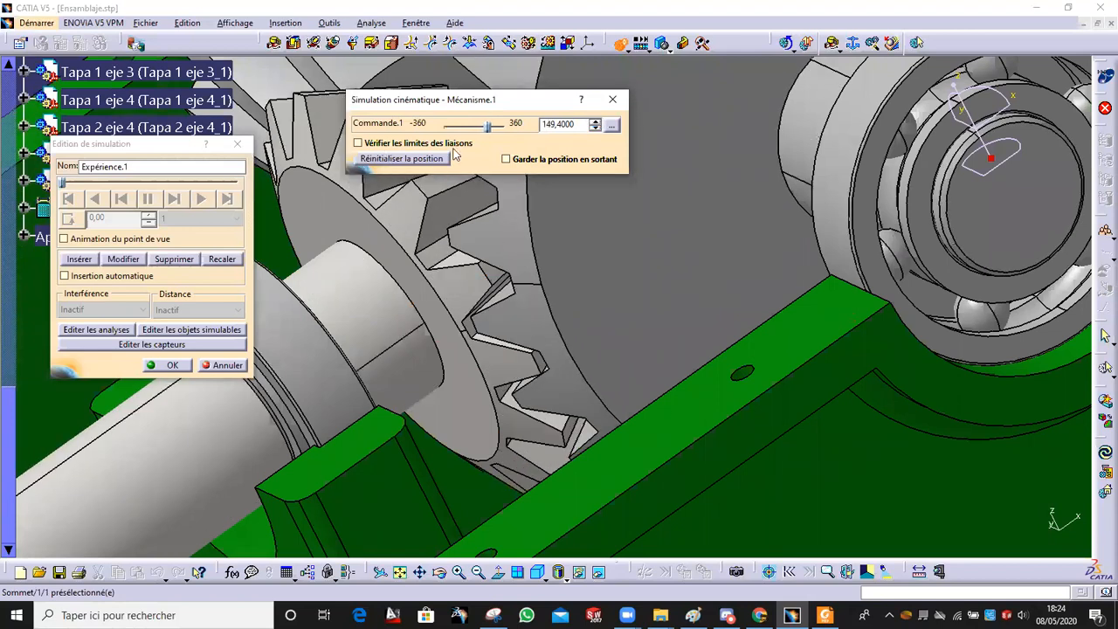
Step: Move Commande.1 to 360, insert that position and set the playback step to 0.01
drag(490, 128, 517, 131)
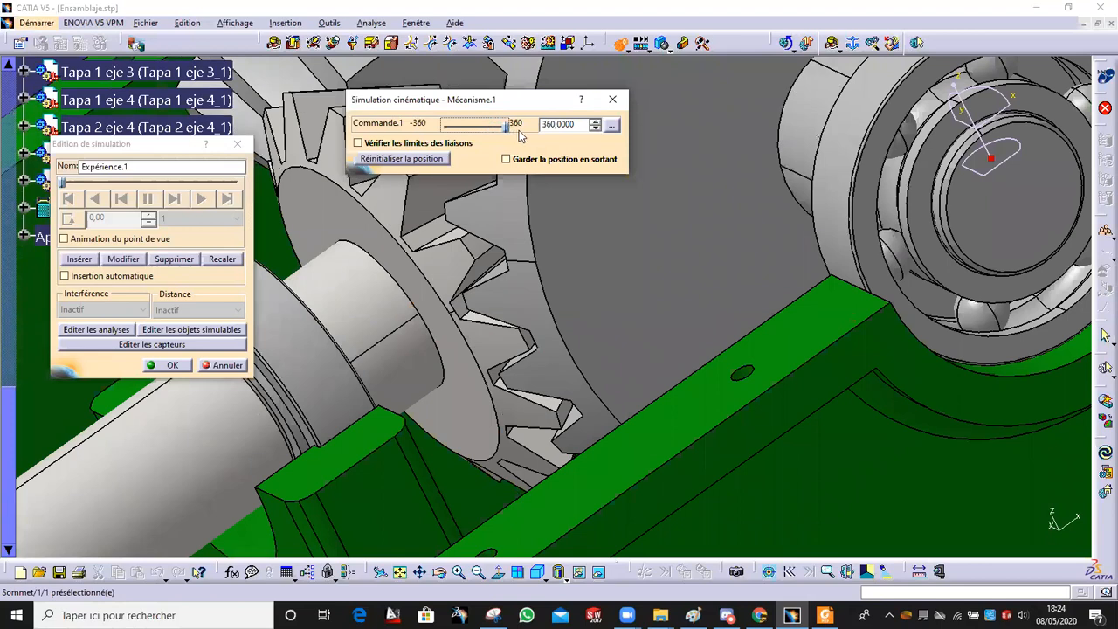
click(77, 260)
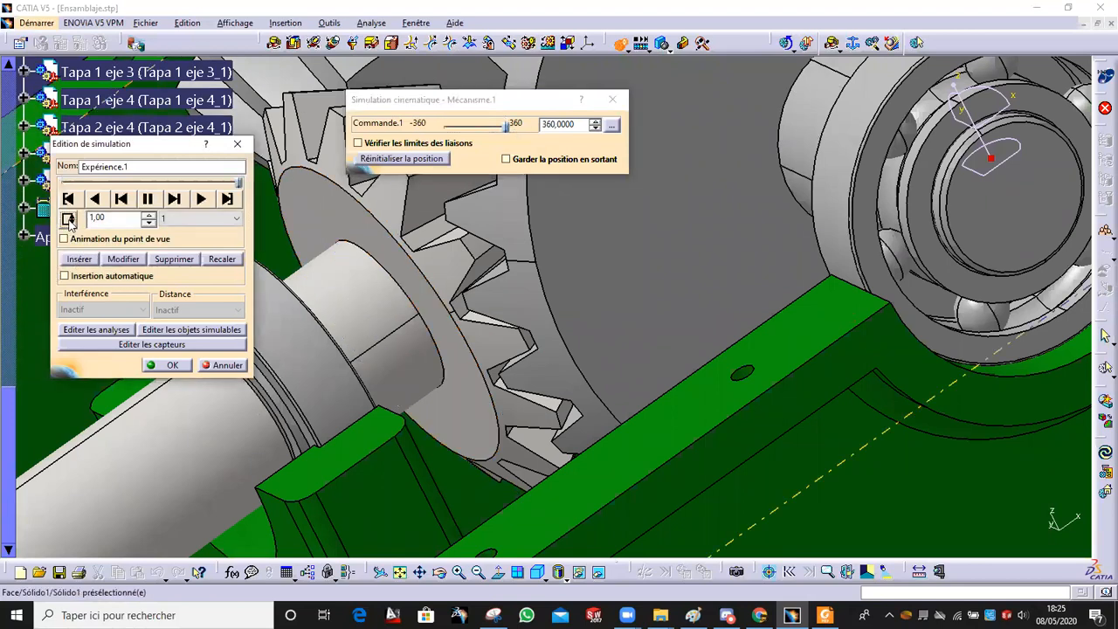
click(185, 219)
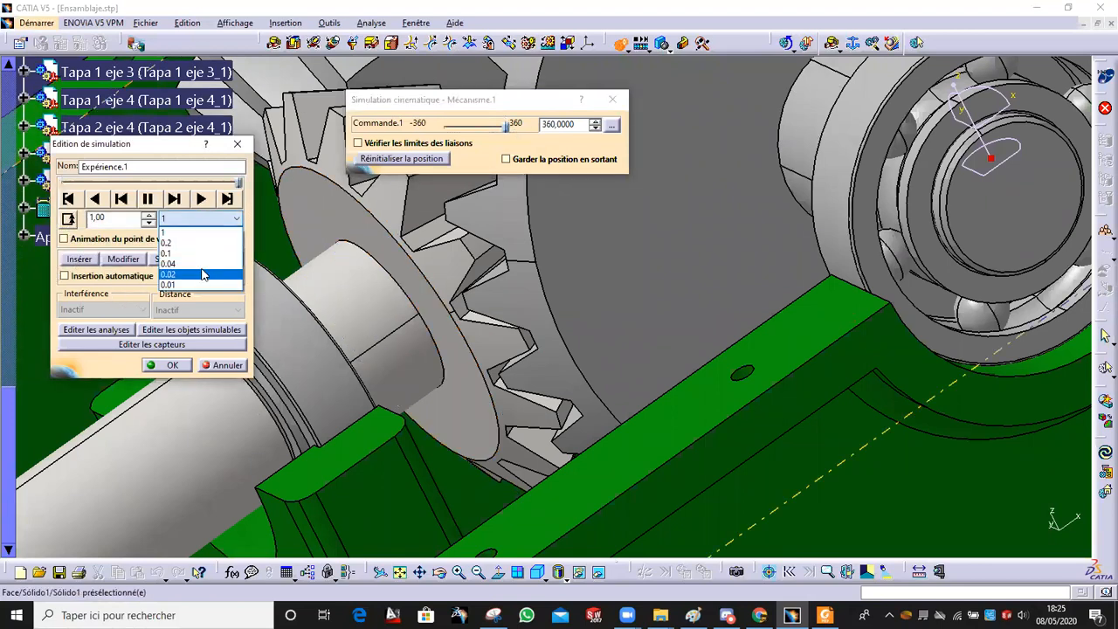
click(198, 283)
Step: Examine the meshing of the spur and bevel gear pairs up close from both sides of the housing while Expérience.1 plays
ctrl+middle_drag(280, 376, 281, 463)
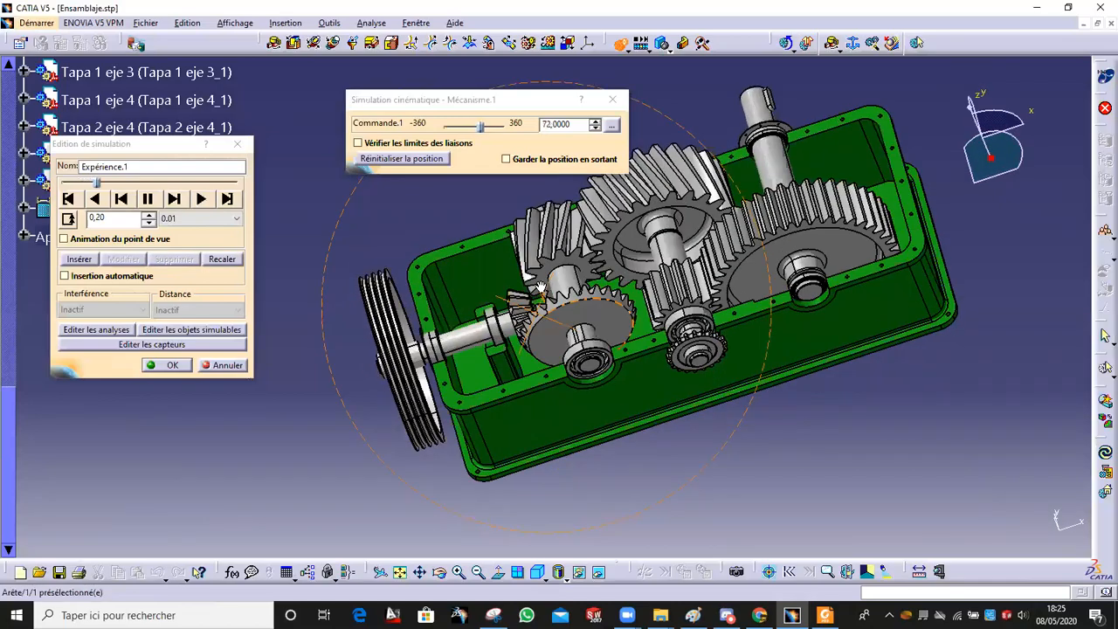
ctrl+middle_drag(703, 367, 679, 327)
middle_drag(786, 336, 577, 317)
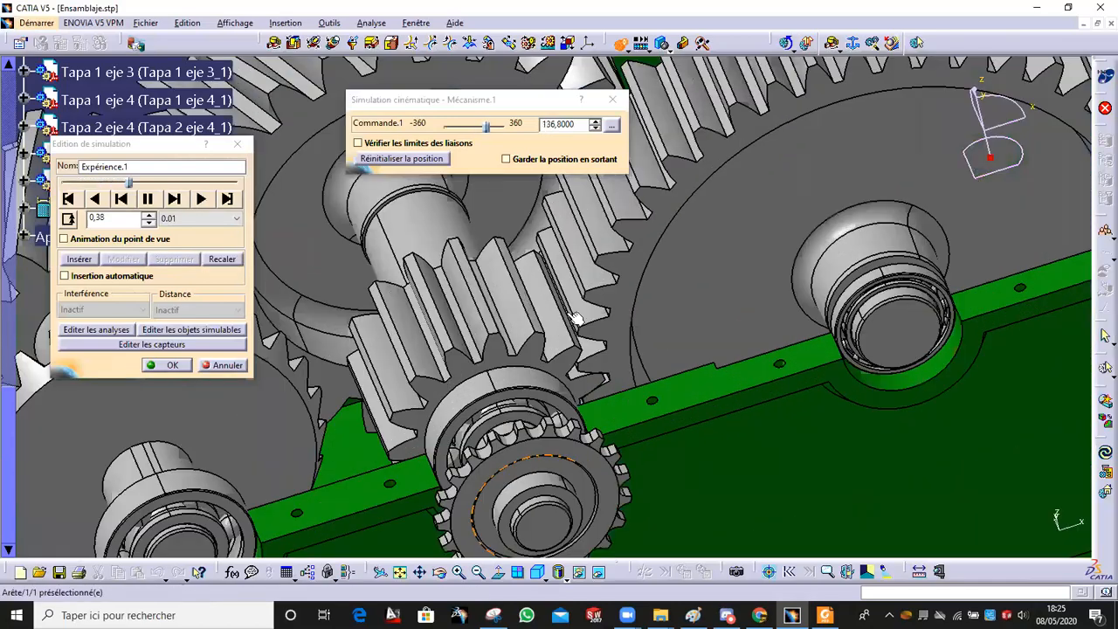
middle_drag(363, 518, 691, 454)
middle_drag(449, 399, 551, 411)
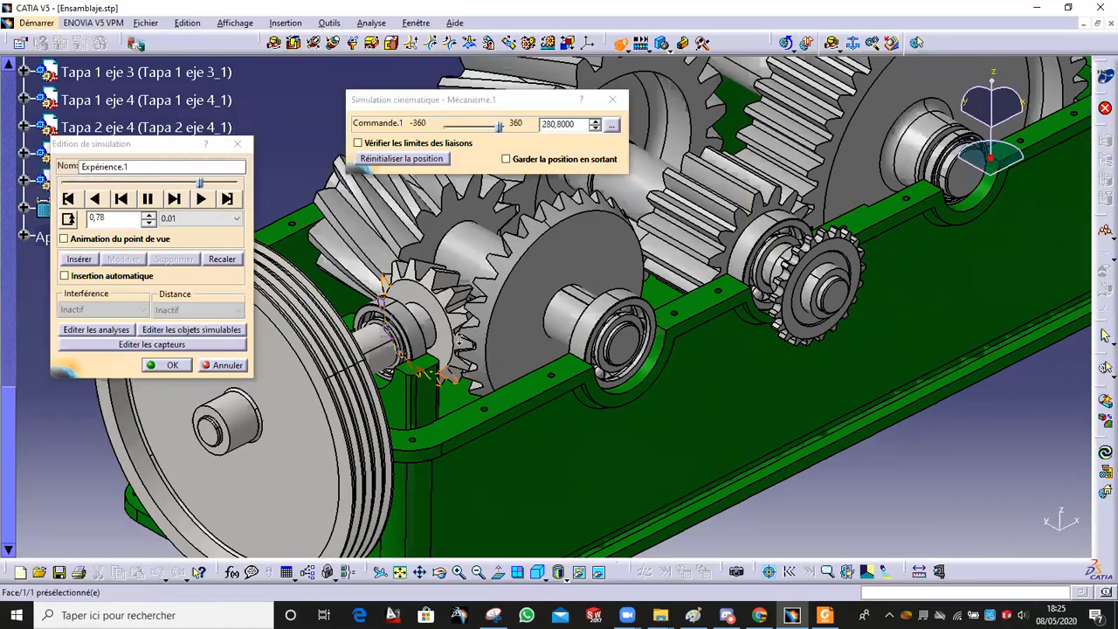
ctrl+middle_drag(487, 480, 487, 404)
ctrl+middle_drag(392, 411, 392, 497)
middle_drag(377, 384, 606, 218)
middle_drag(617, 448, 591, 416)
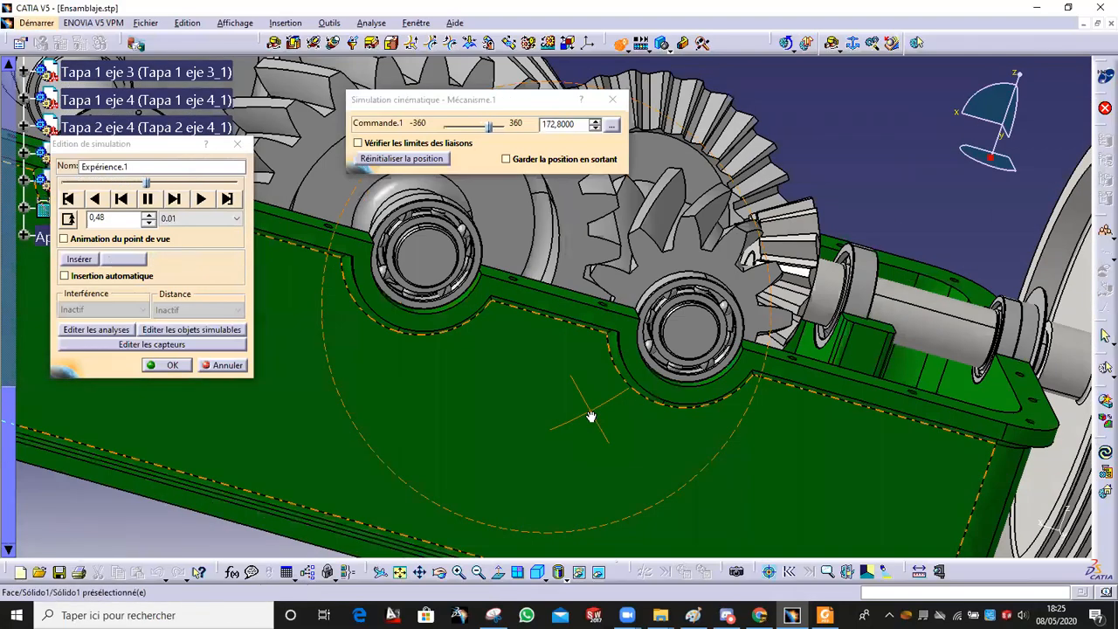
Step: Examine the motion of the whole gear train, from the pulley to the output shaft, from the side and from above during playback
ctrl+middle_drag(625, 383, 626, 425)
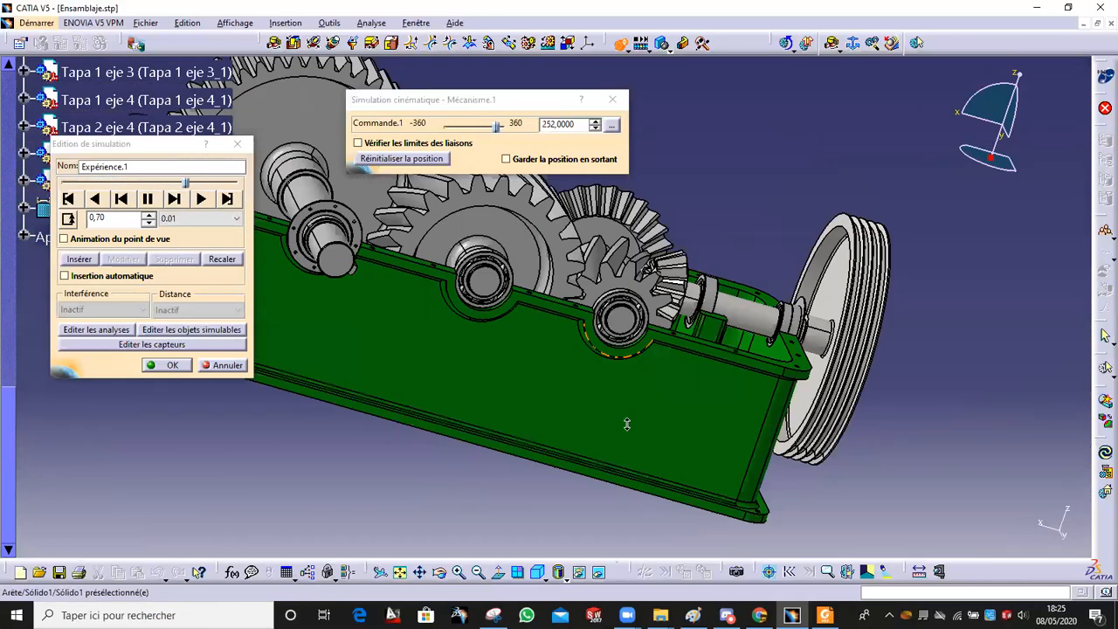
middle_drag(635, 366, 469, 298)
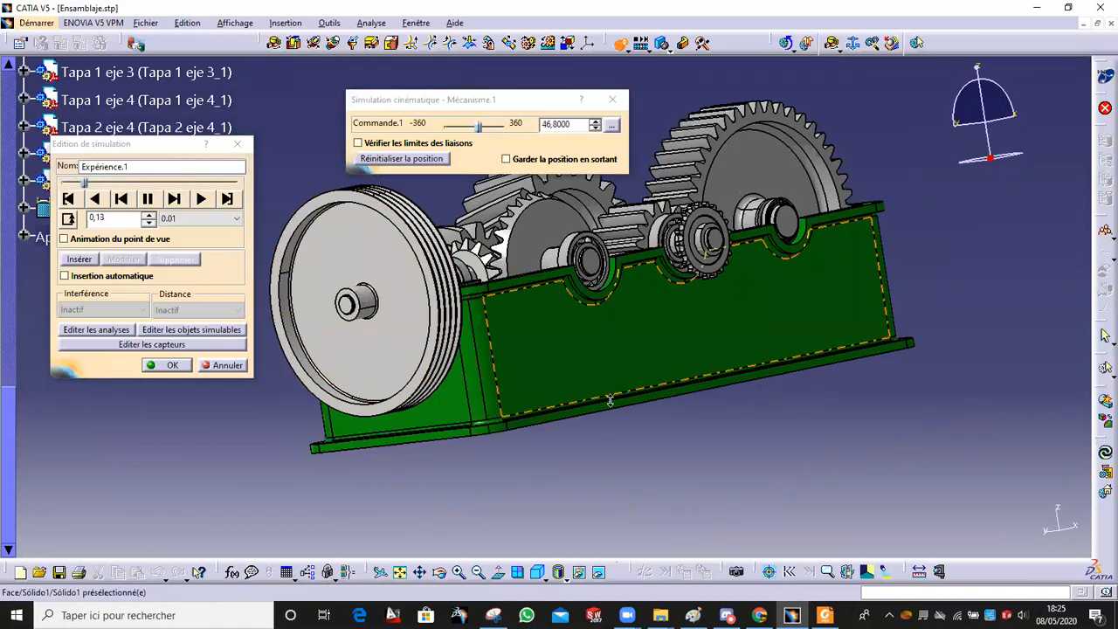
ctrl+middle_drag(610, 400, 610, 446)
middle_drag(577, 387, 441, 522)
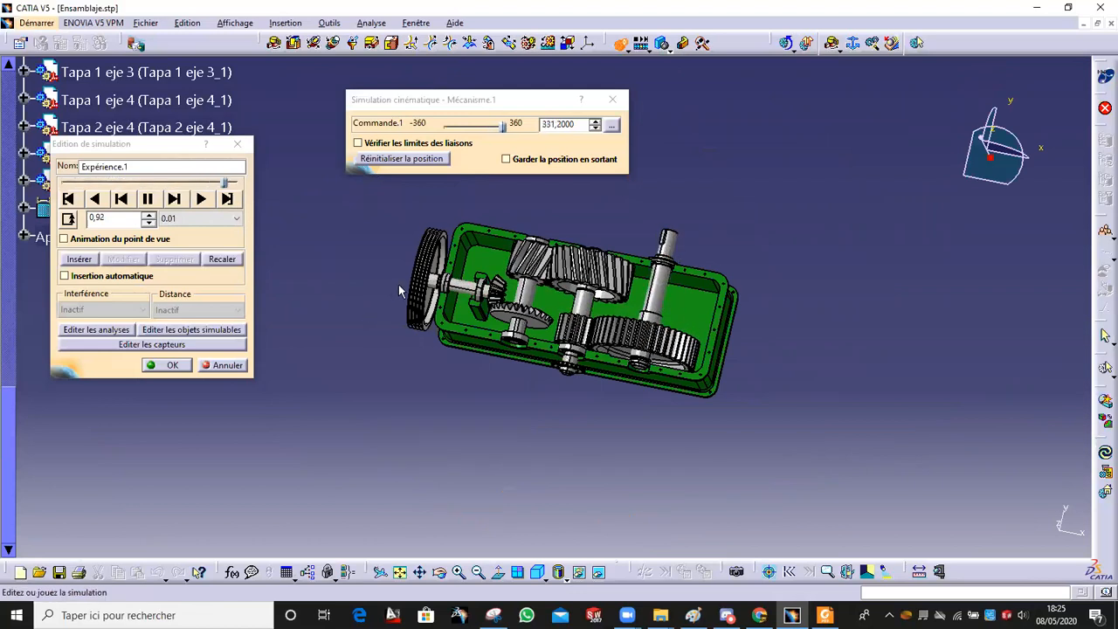
middle_drag(603, 470, 675, 367)
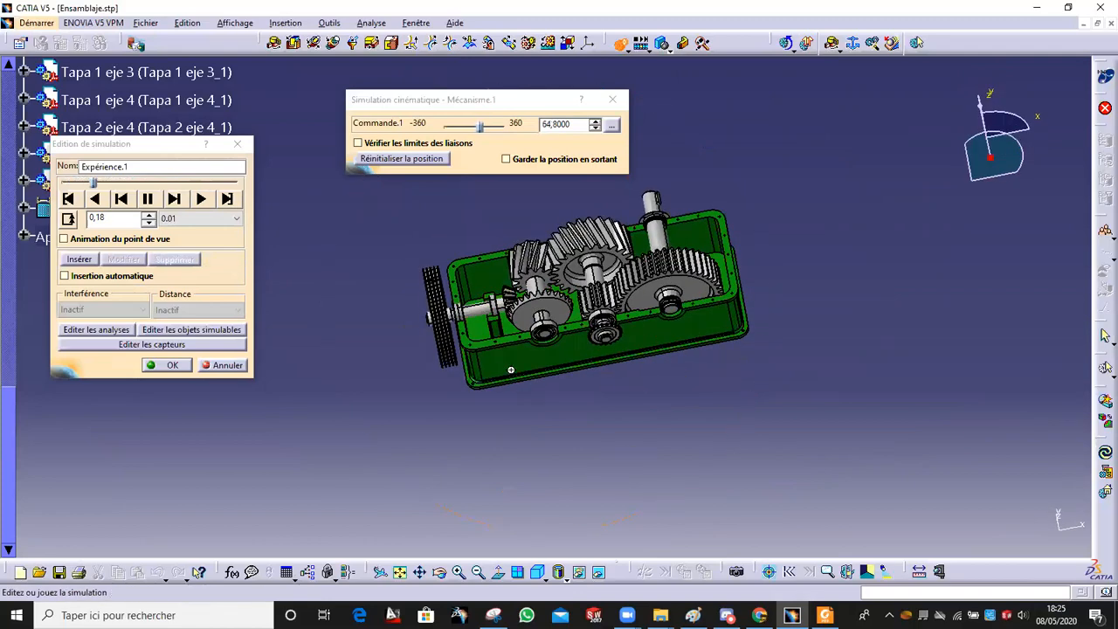
middle_drag(611, 451, 609, 456)
scroll(609, 457, up, 1)
ctrl+middle_drag(656, 494, 670, 466)
ctrl+middle_drag(700, 509, 643, 448)
ctrl+middle_drag(652, 532, 665, 476)
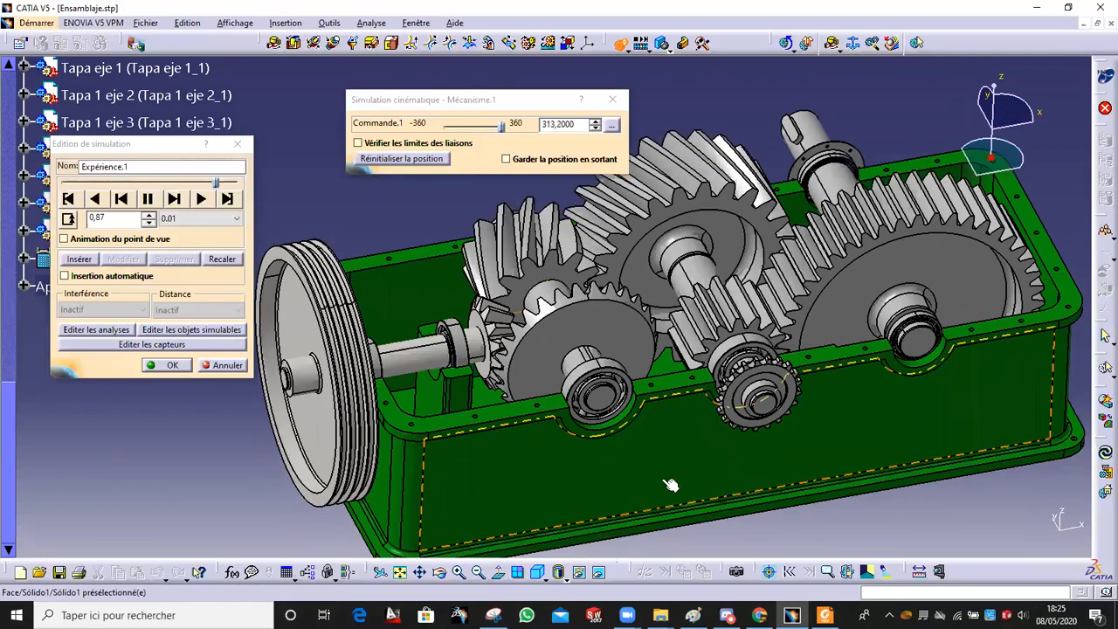